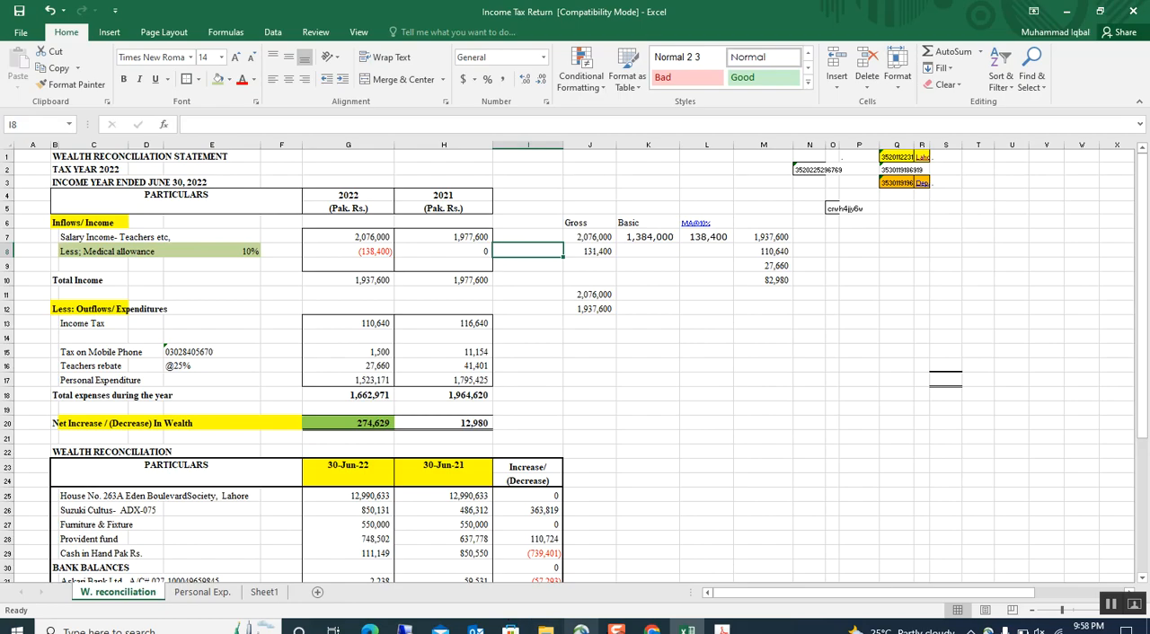
Switch to Chrome, view the Iris taxpayer login page, and bring up the logged-in Iris Information System page.
left_click(651, 629)
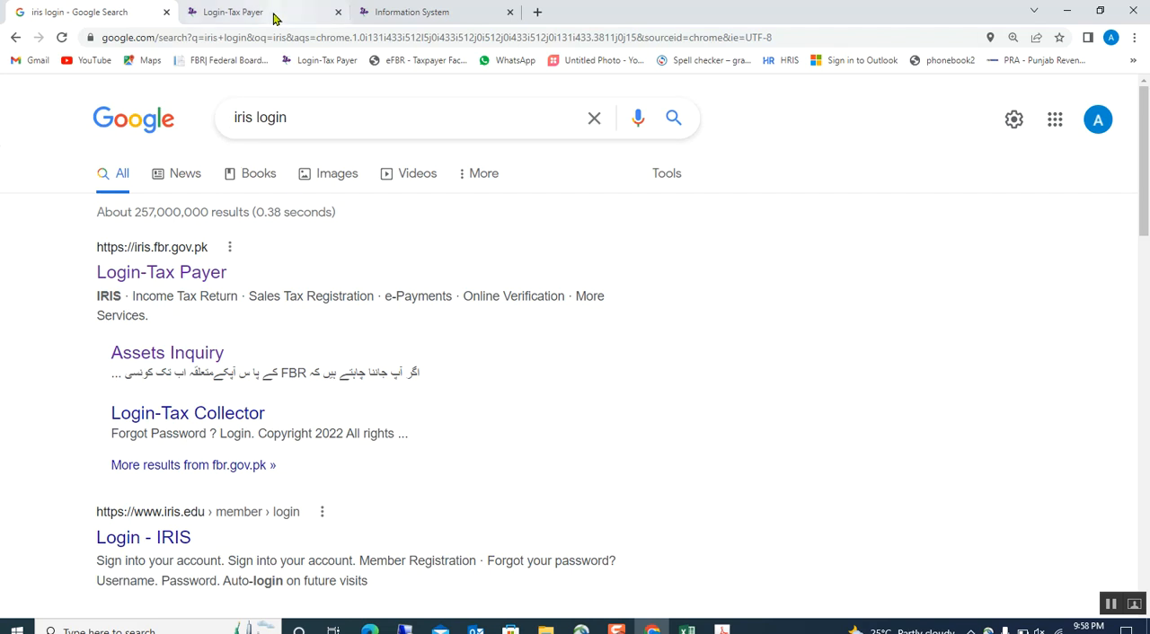
mouse_move(248, 11)
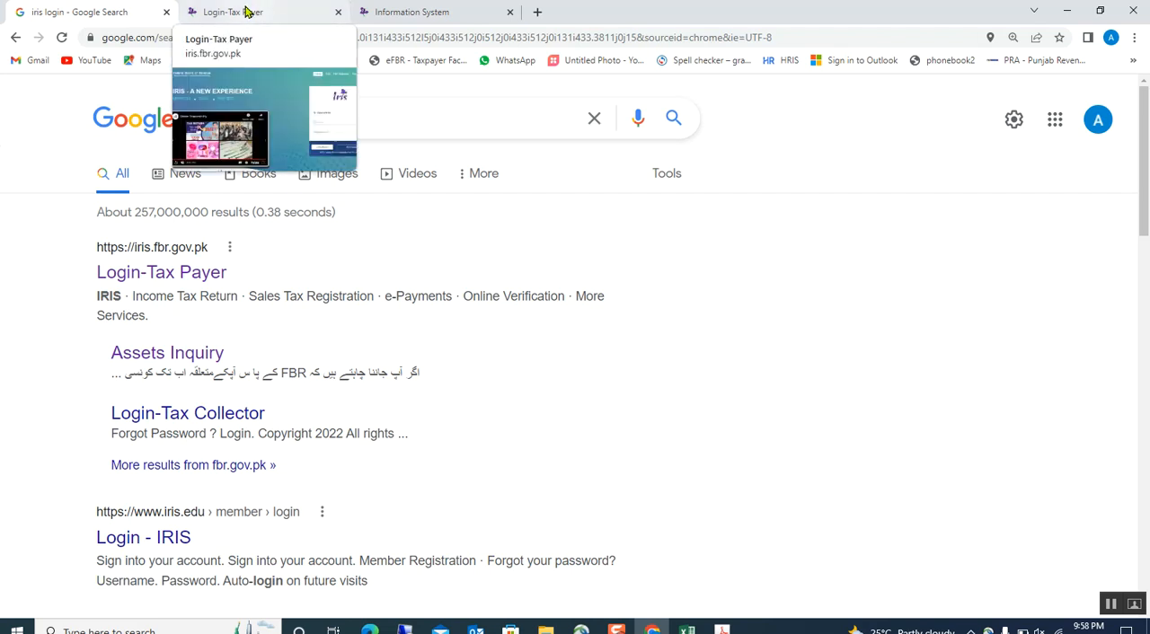
left_click(248, 11)
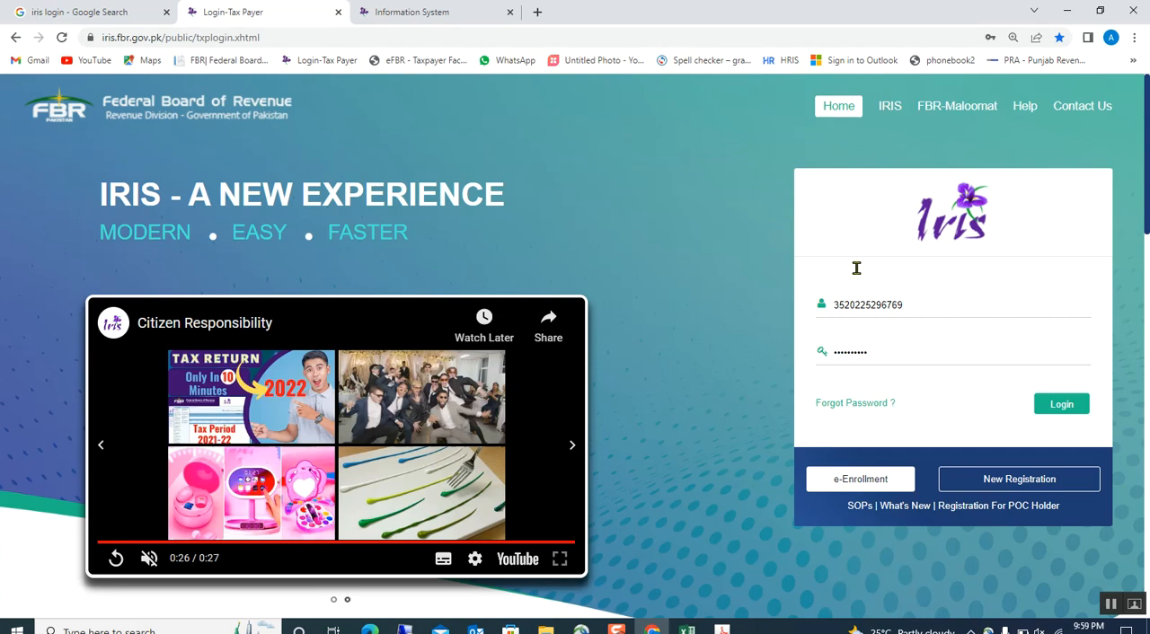
left_click(430, 13)
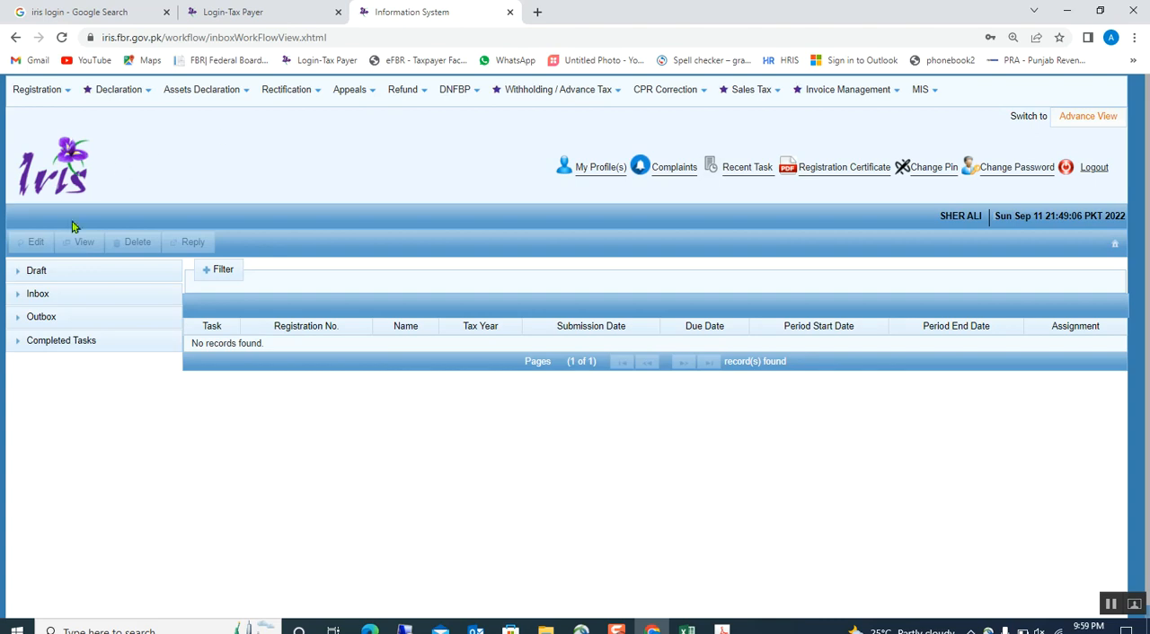
Open the original Salary Return for Individuals - Classic View for tax period 2022, 01-JUL-2021 to 30-JUN-2022.
left_click(109, 96)
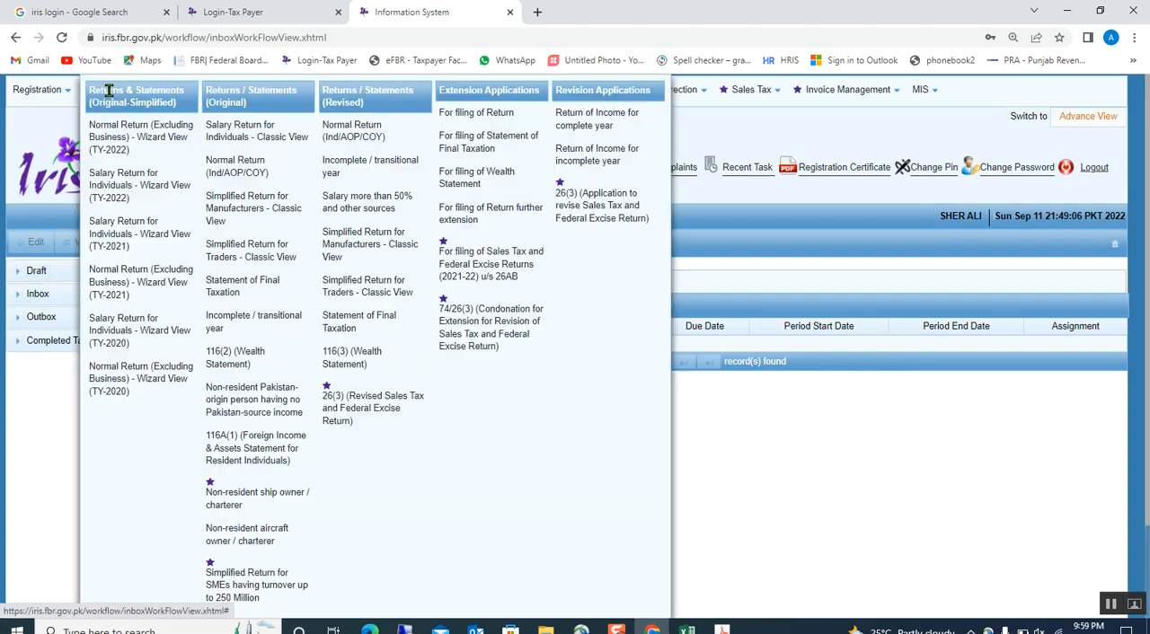
left_click(230, 133)
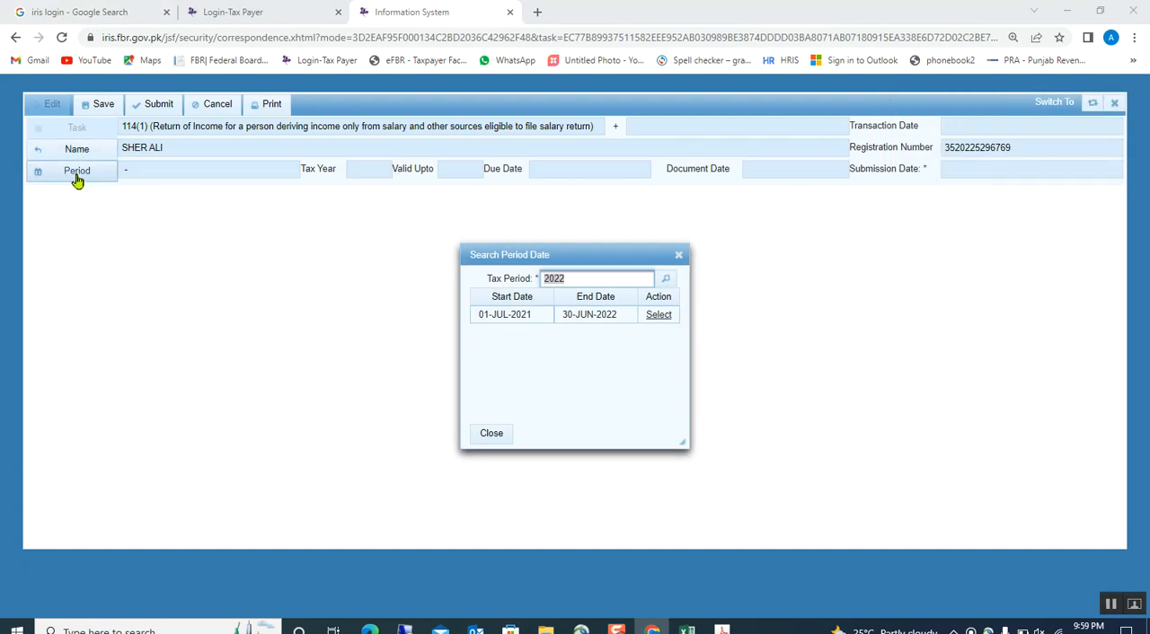
left_click(659, 316)
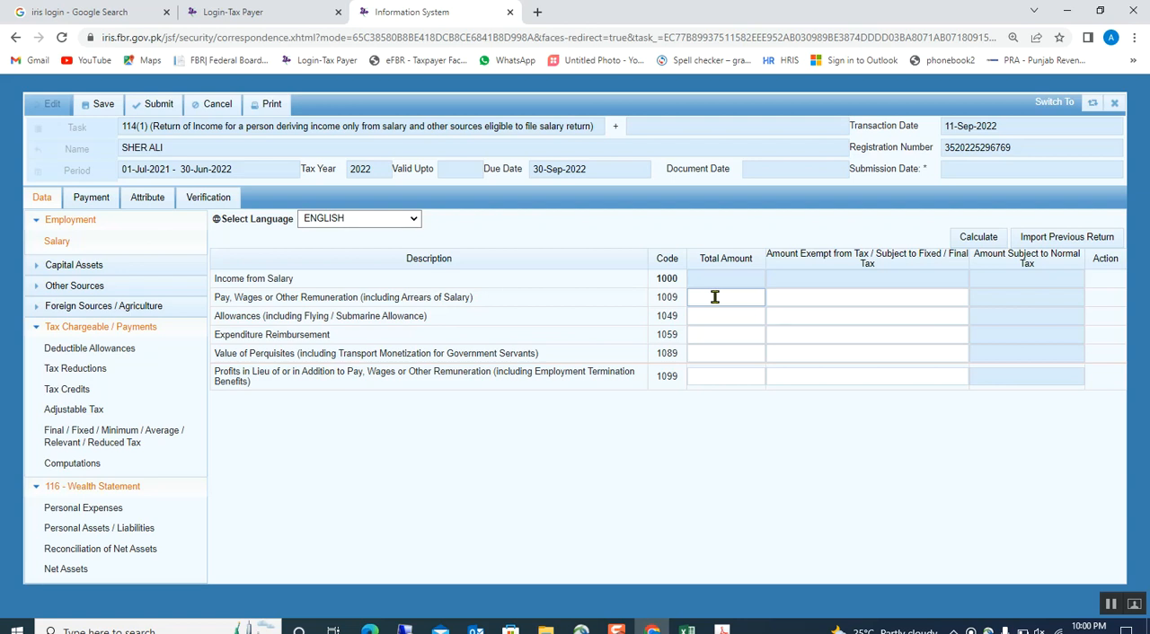
Switch to the Excel wealth reconciliation sheet and examine its inflows heading and the moveable assets totals with their yearly increase.
left_click(717, 327)
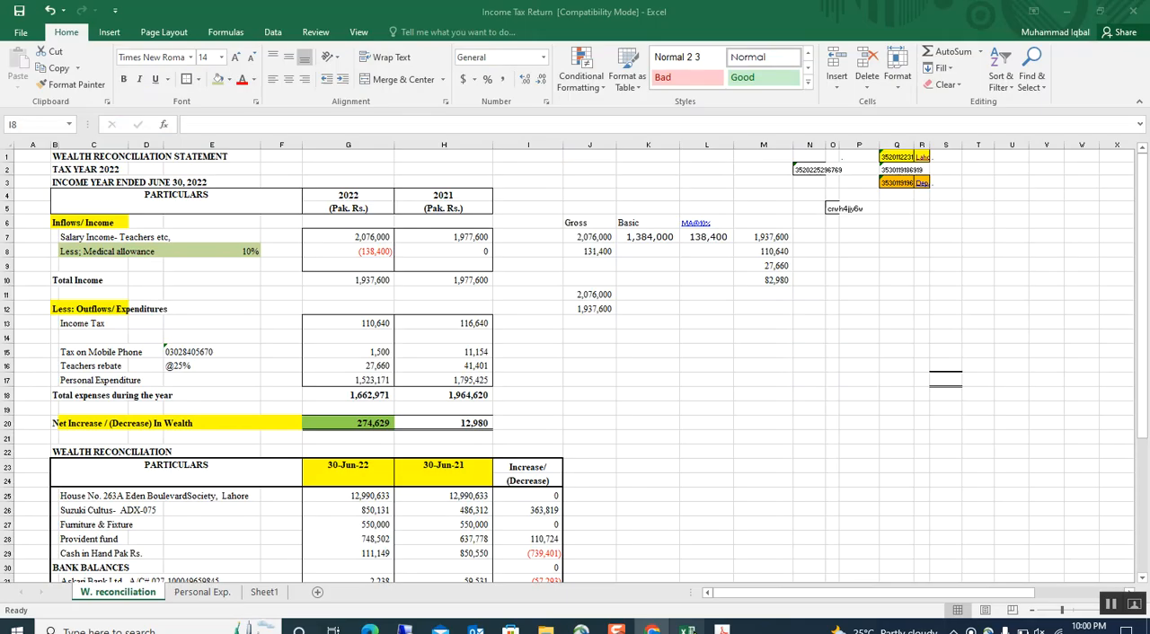
left_click(688, 629)
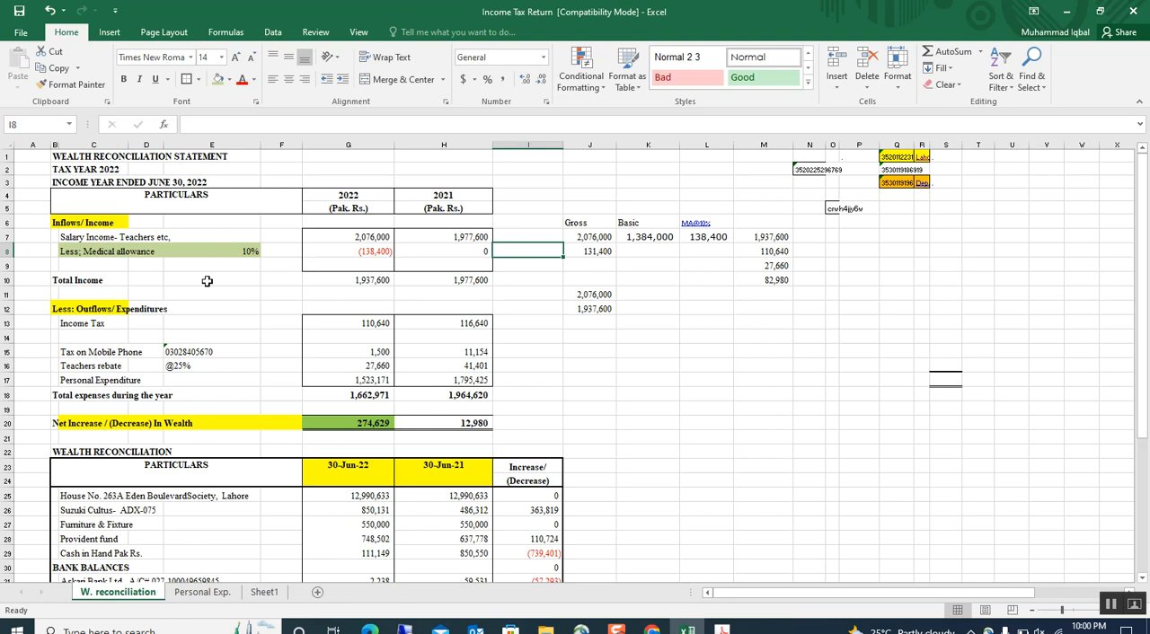
left_click(52, 225)
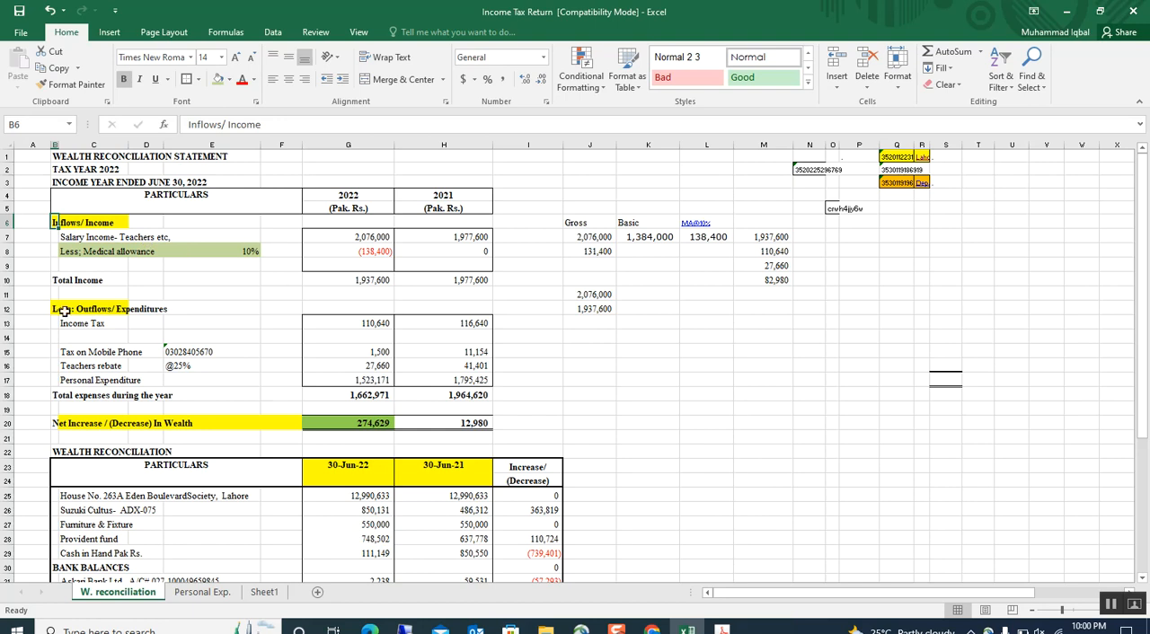
scroll(309, 339, "down", 1)
scroll(309, 340, "down", 3)
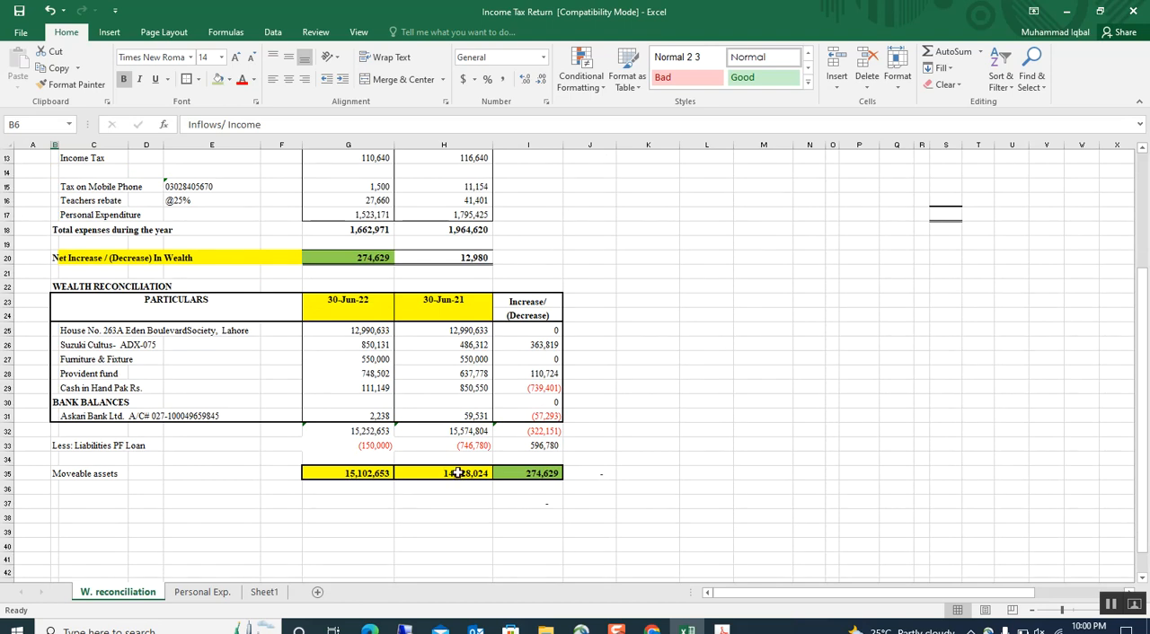
left_click(458, 472)
left_click(400, 543)
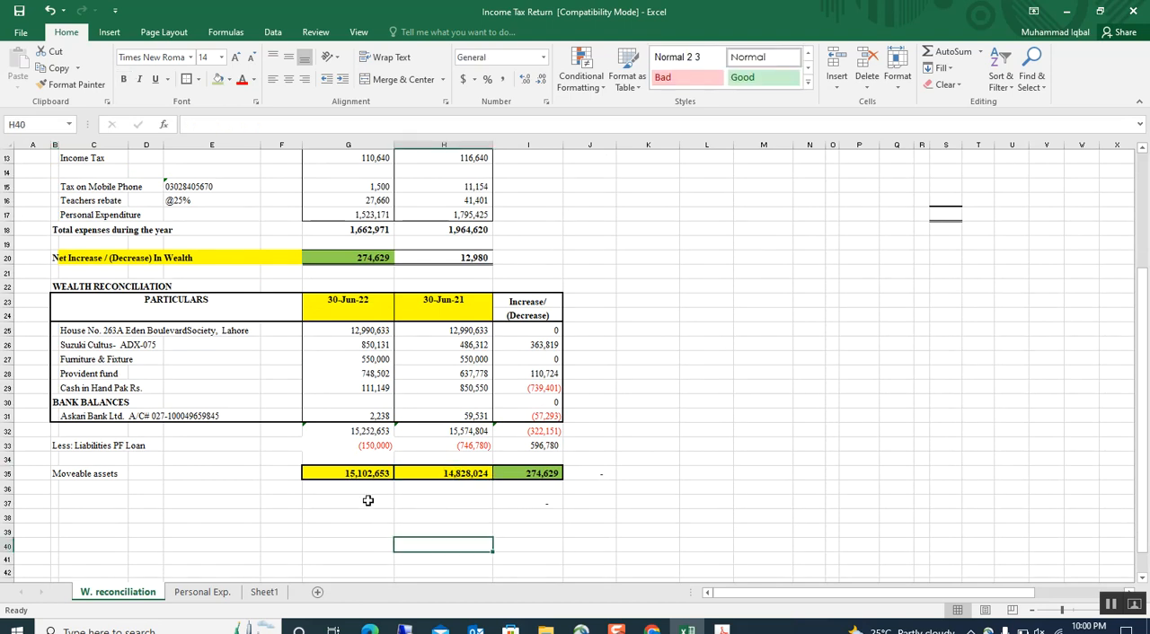
left_click(353, 476)
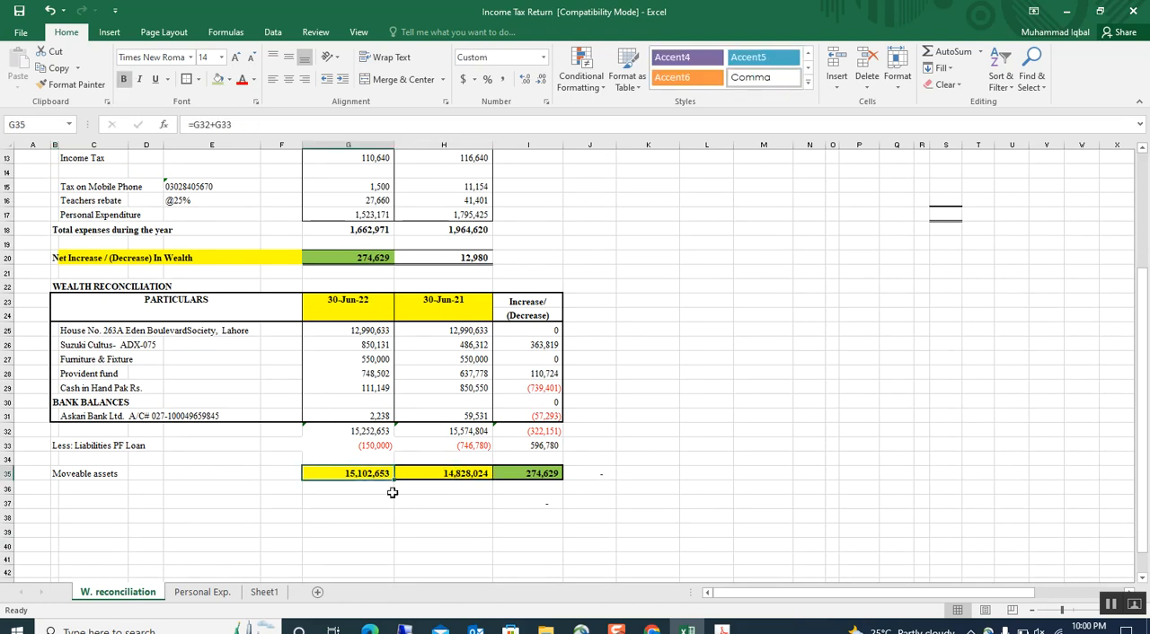
left_click(523, 477)
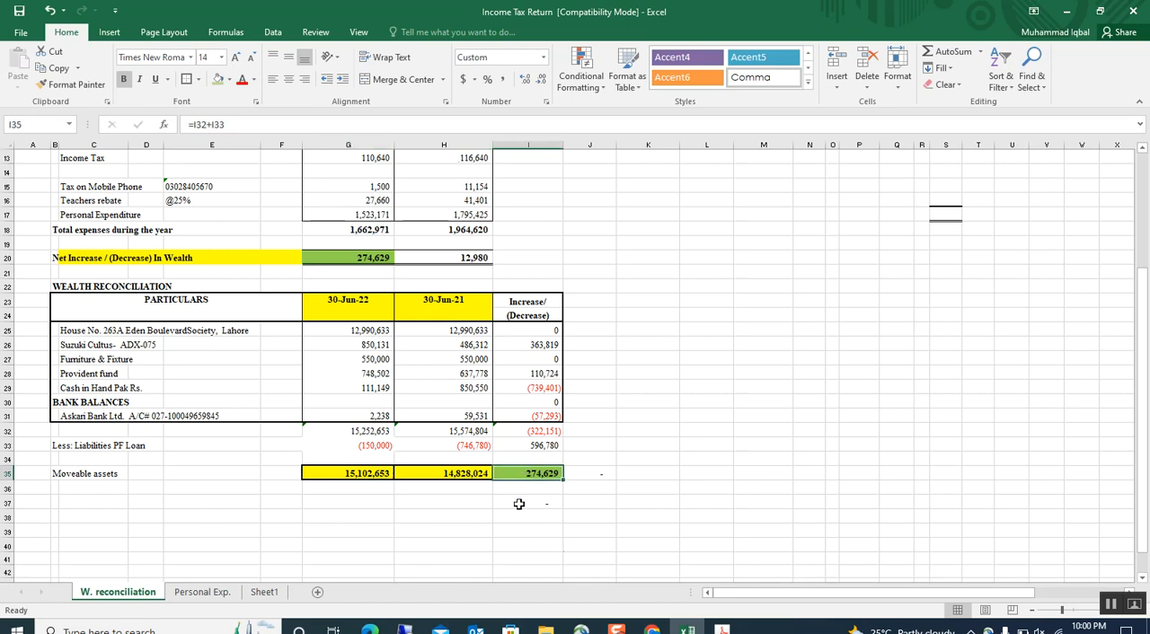
Compare the 2022 net increase in wealth, derived from total income and expenses, with the increase in moveable assets.
scroll(518, 504, "up", 4)
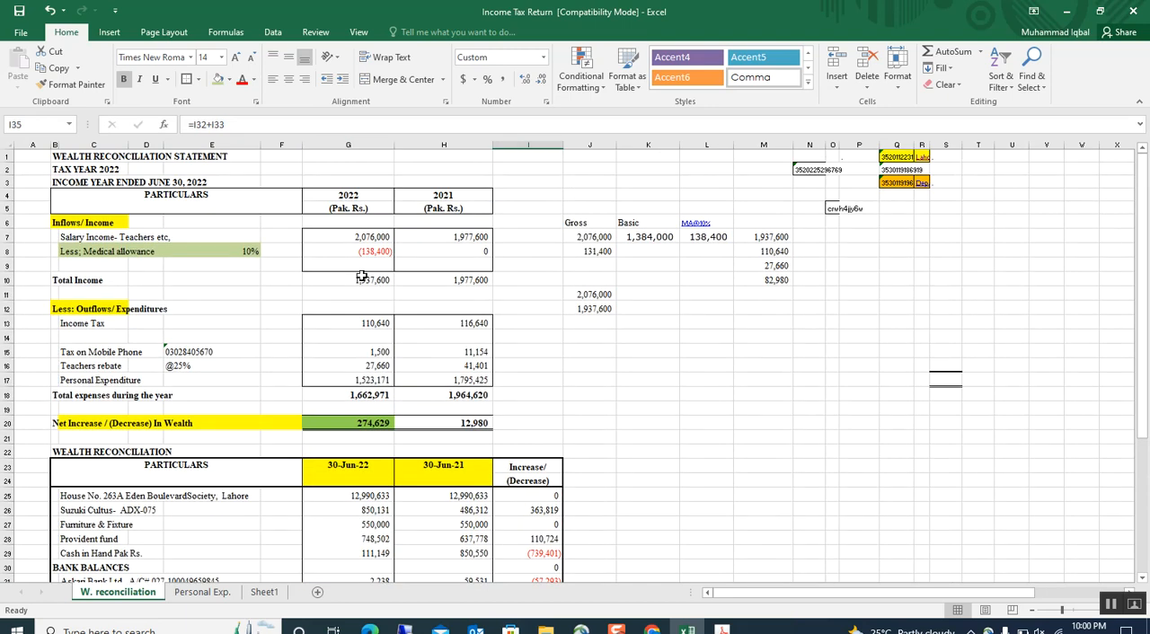
left_click(360, 277)
left_click(350, 393)
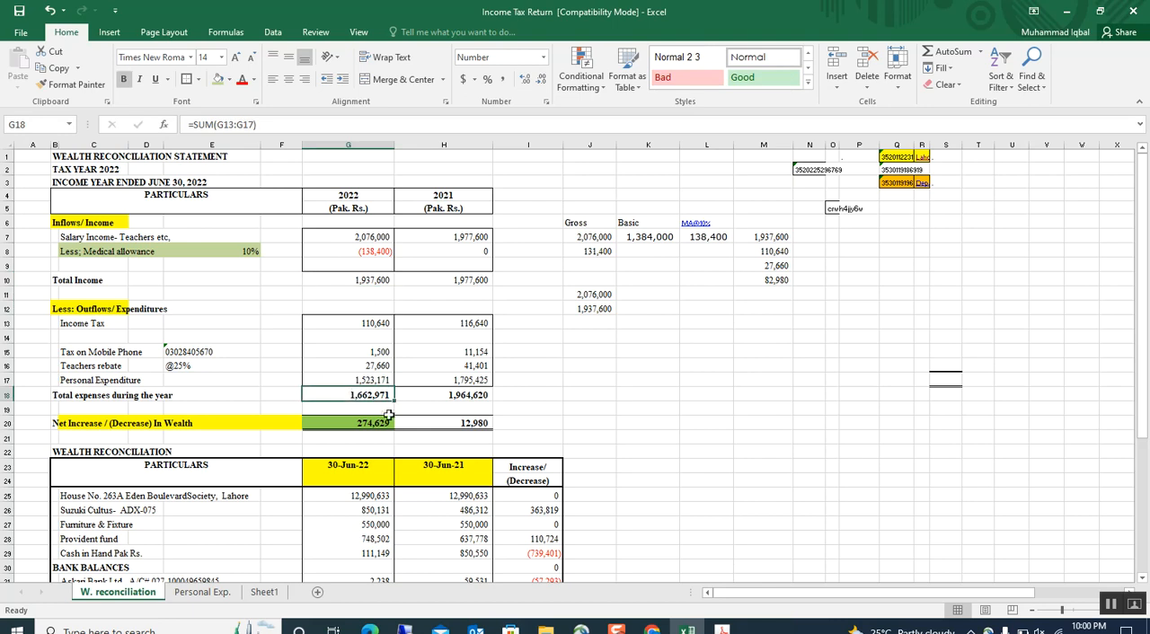
left_click(349, 426)
scroll(569, 405, "down", 3)
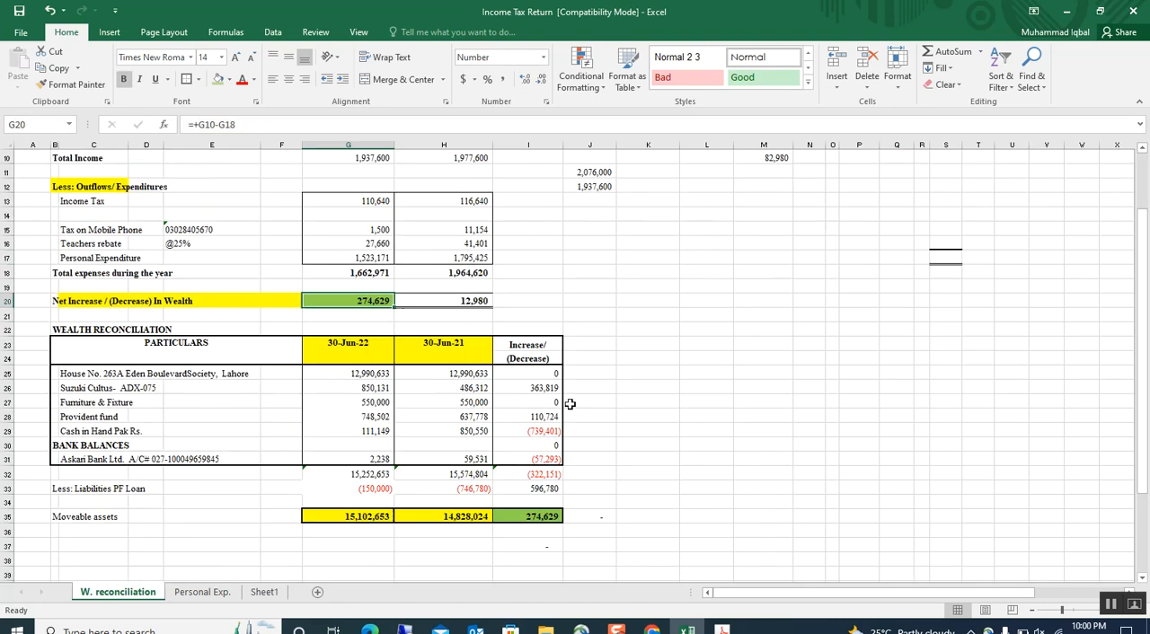
left_click(442, 518)
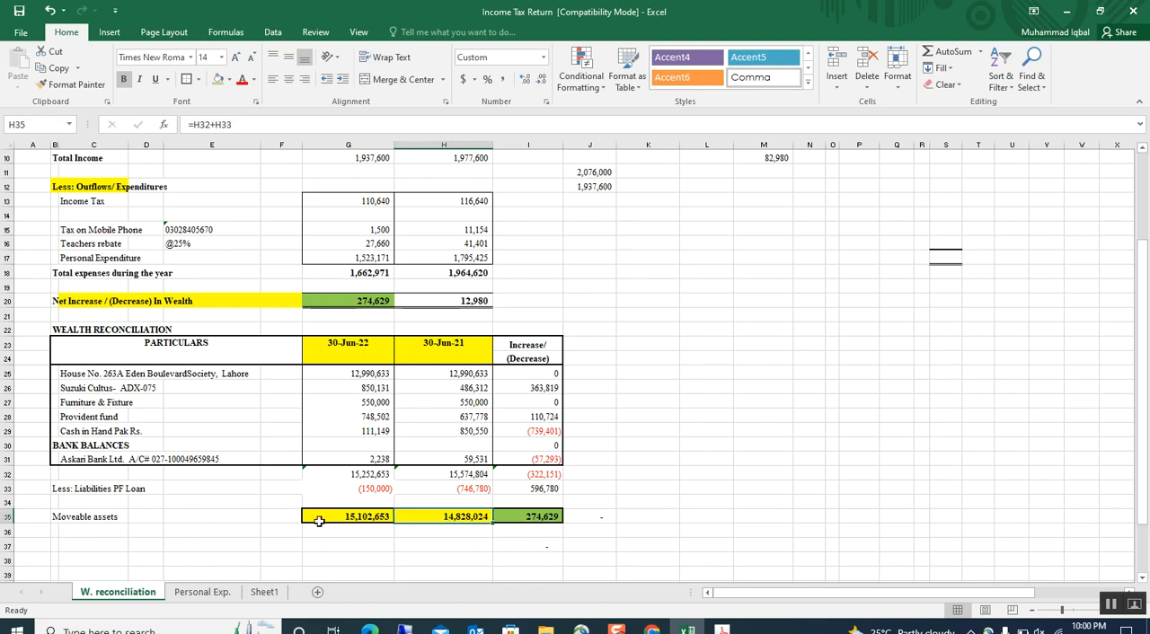
left_click(328, 303)
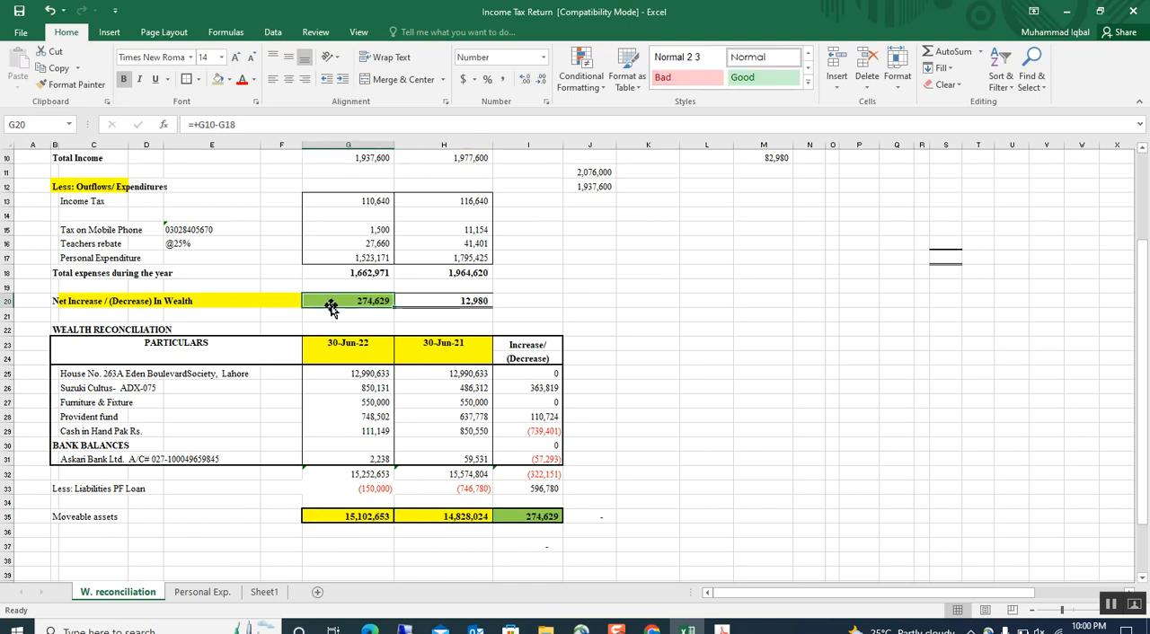
scroll(331, 306, "up", 1)
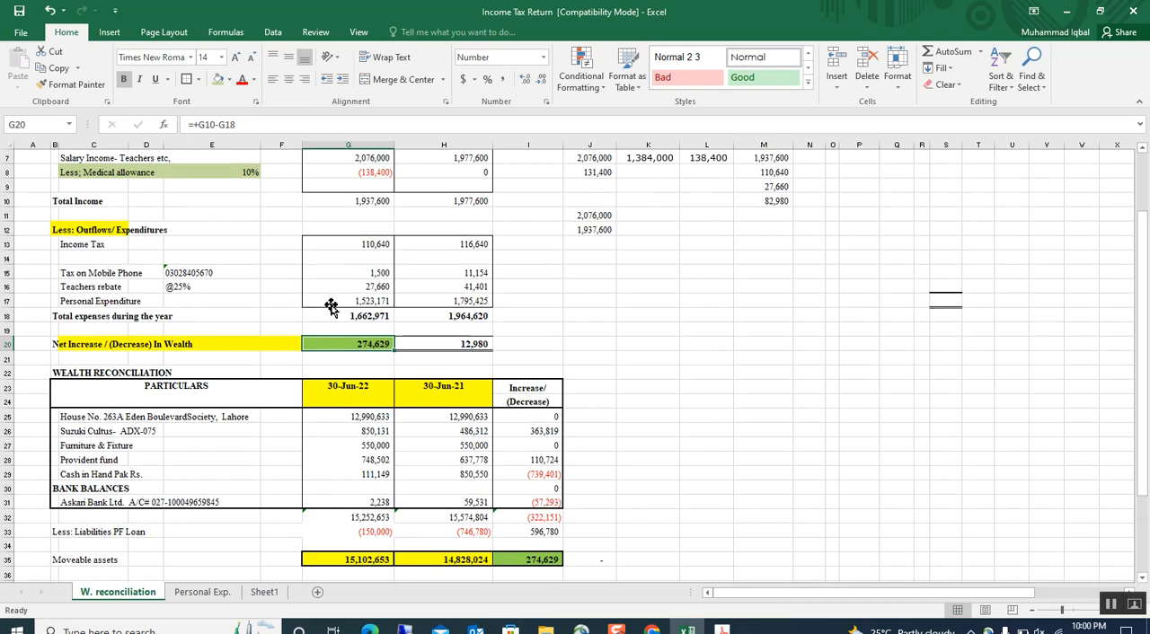
left_click(530, 559)
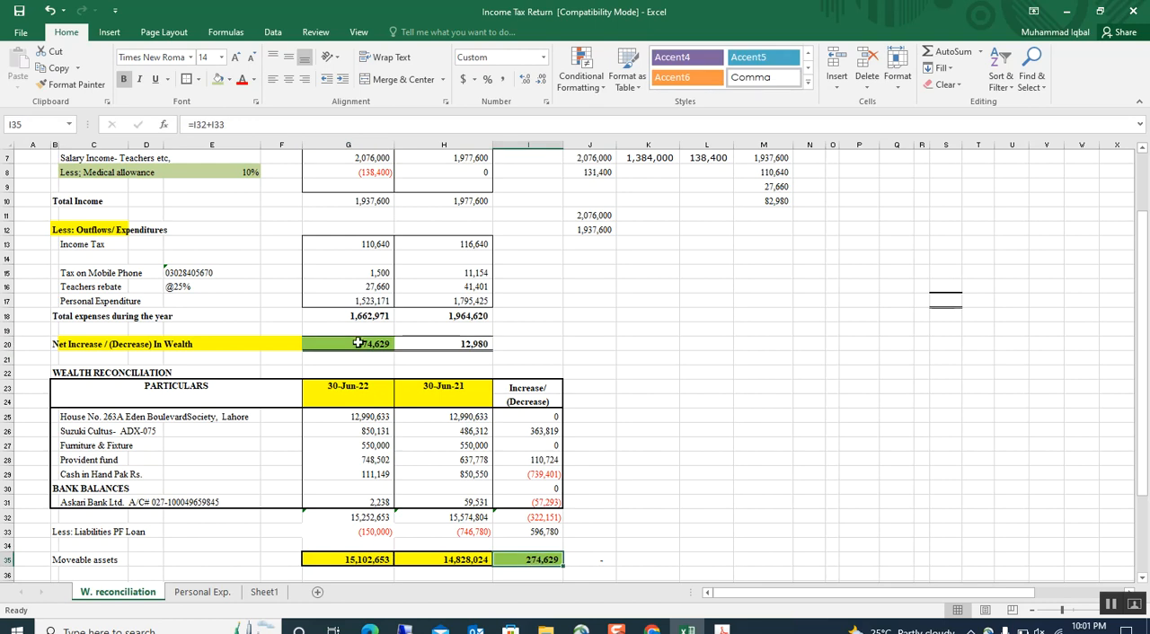
scroll(358, 343, "up", 1)
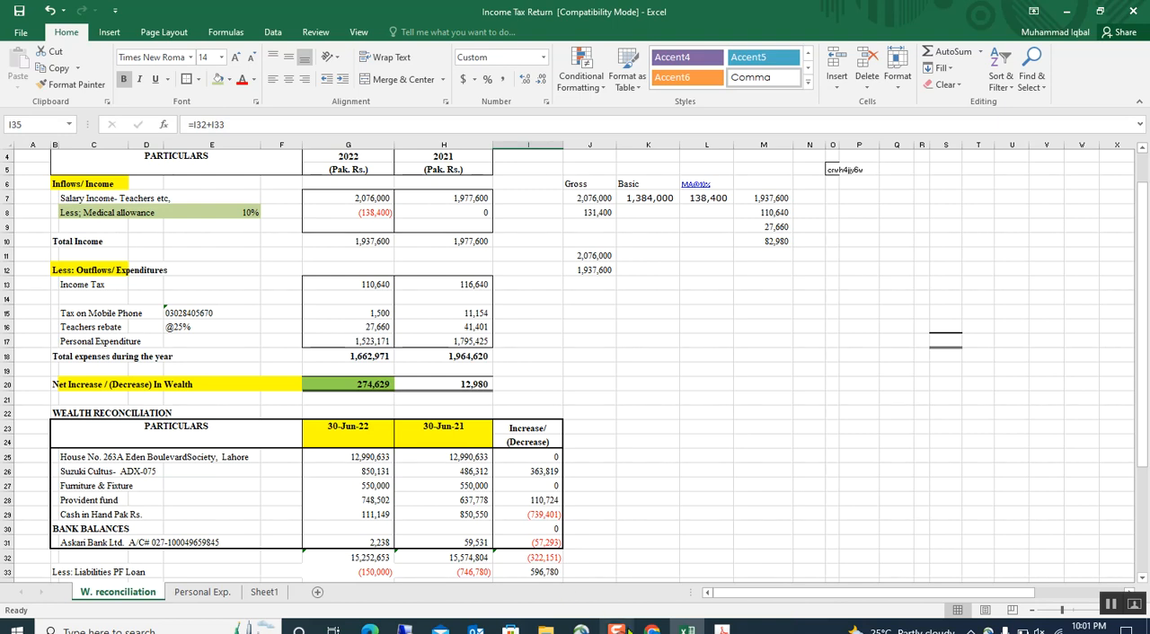
Copy the 2022 salary income of 2,076,000 from Excel into the return's Pay, Wages or Other Remuneration total amount and calculate.
left_click(650, 630)
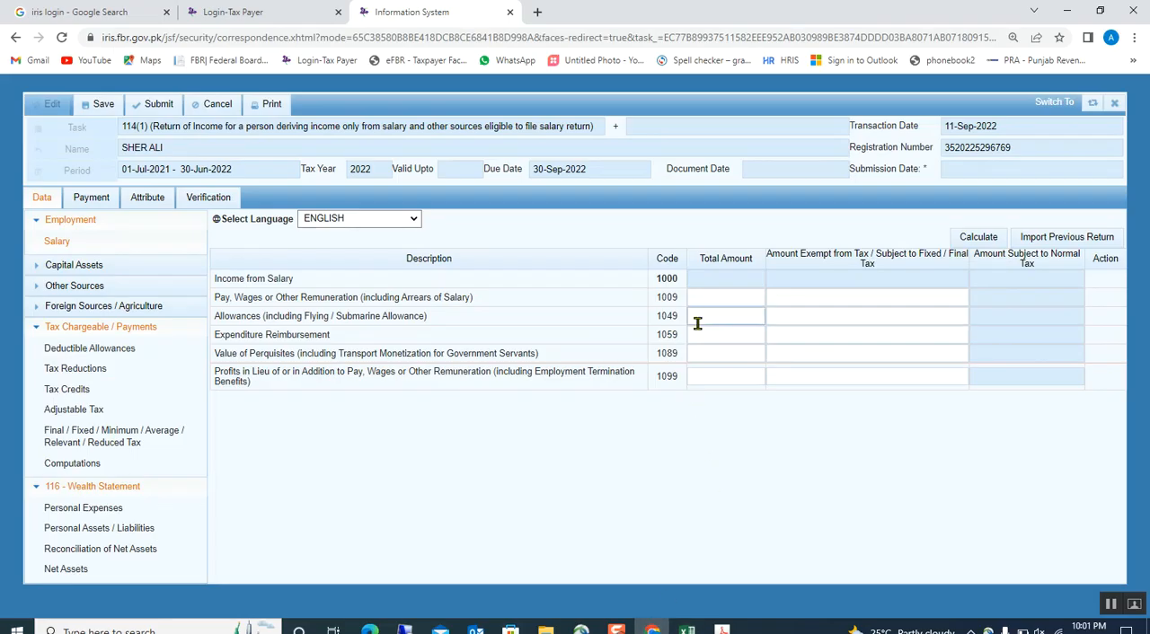
left_click(687, 630)
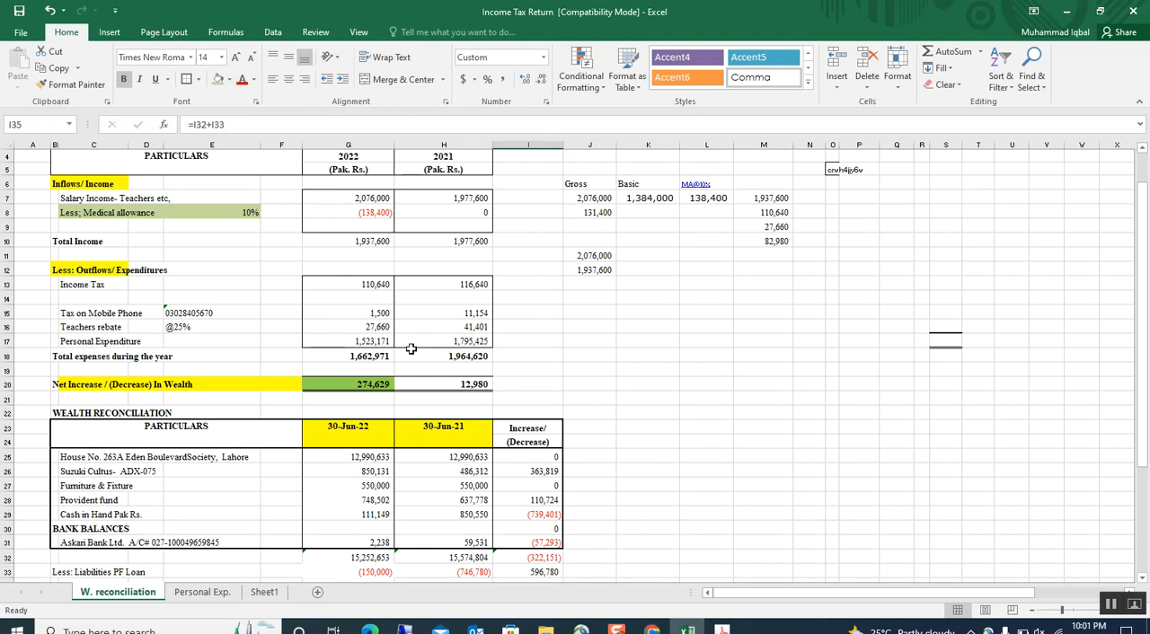
left_click(363, 202)
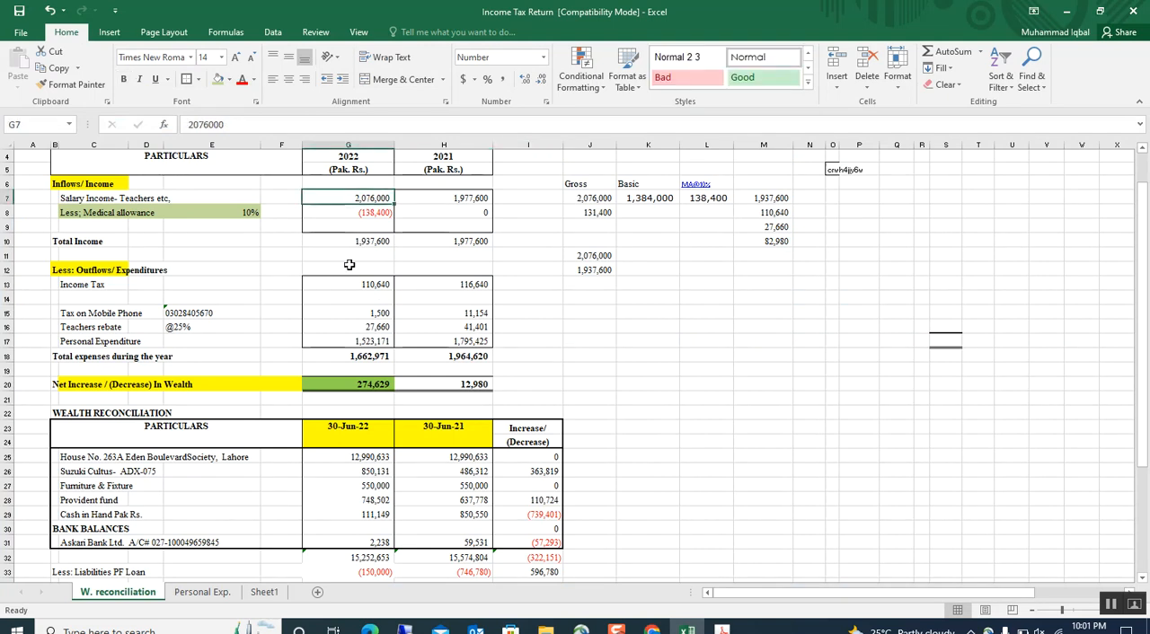
key("ctrl+c")
left_click(652, 629)
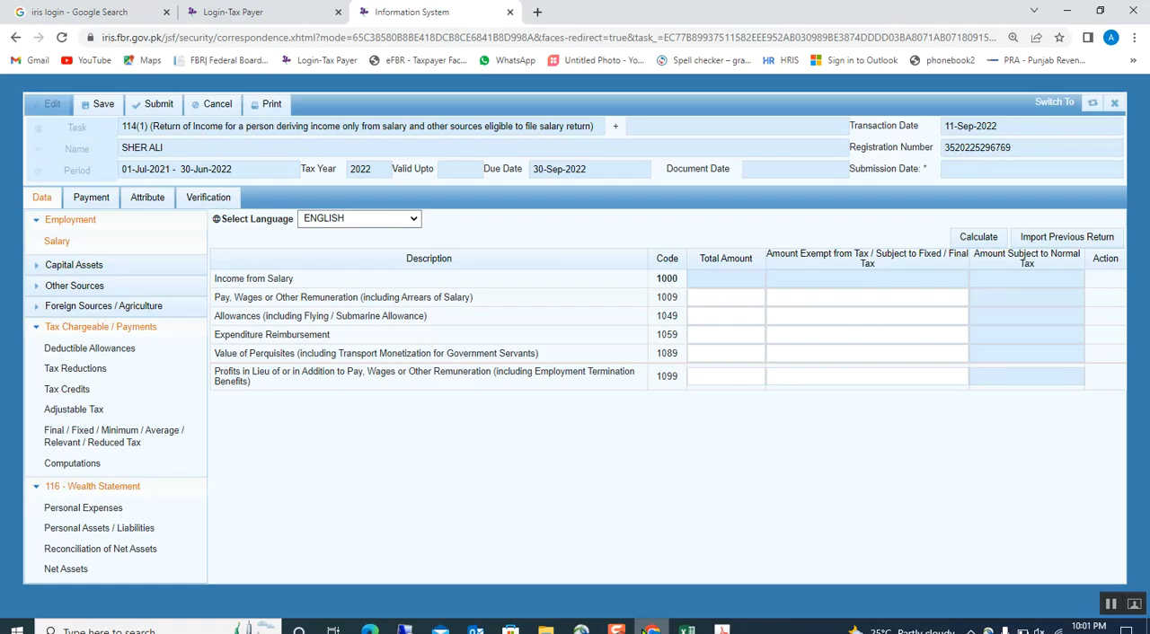
left_click(707, 304)
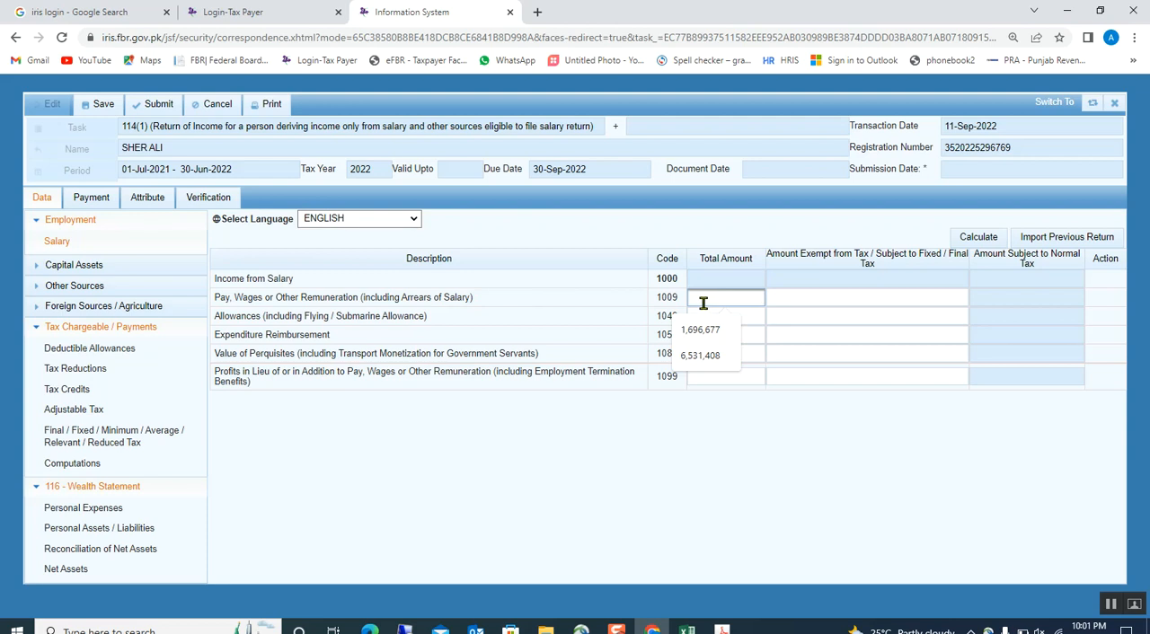
key("ctrl+v")
key("Tab")
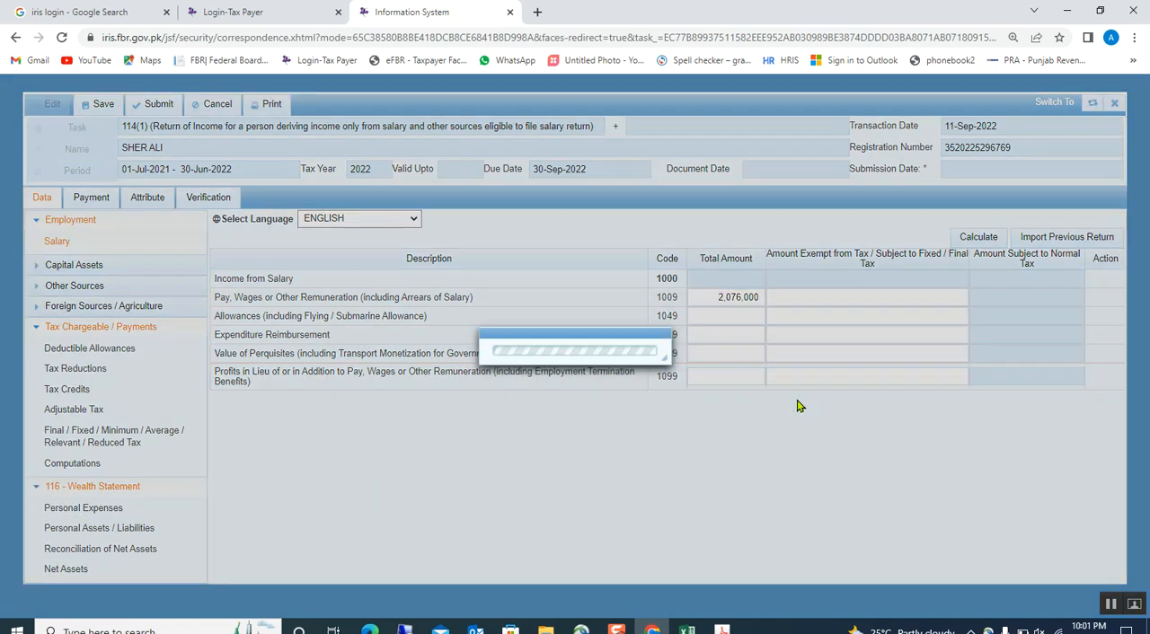
left_click(961, 238)
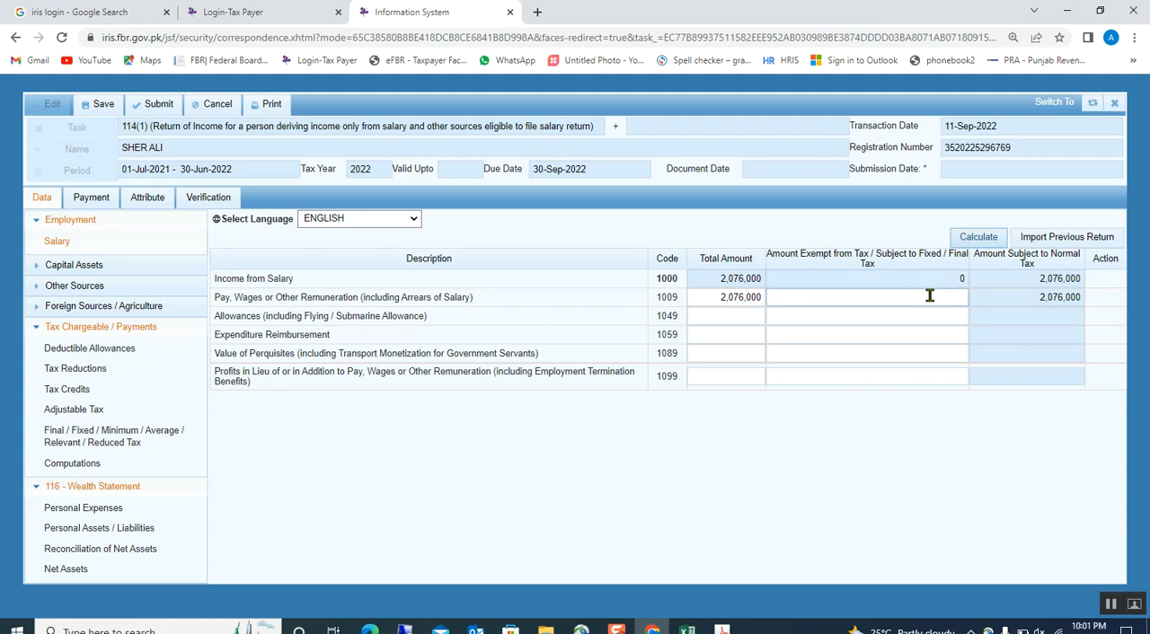
Switch to the Excel reconciliation sheet and copy the 138,400 medical allowance calculated at 10% of basic salary.
key("alt+Tab")
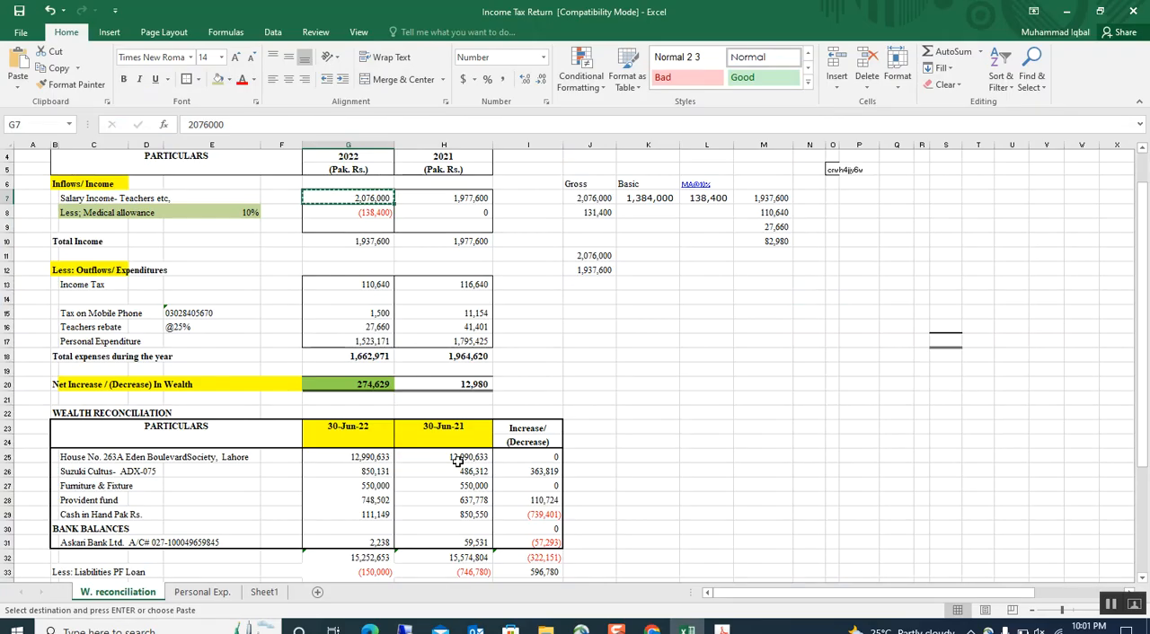
left_click(707, 197)
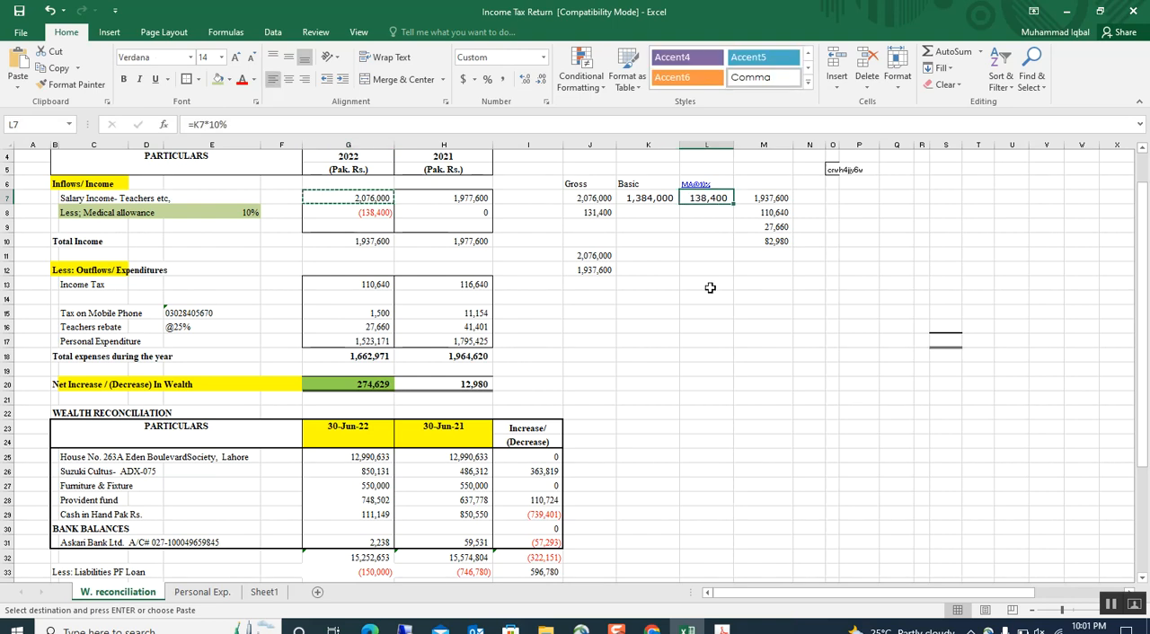
key("ctrl+c")
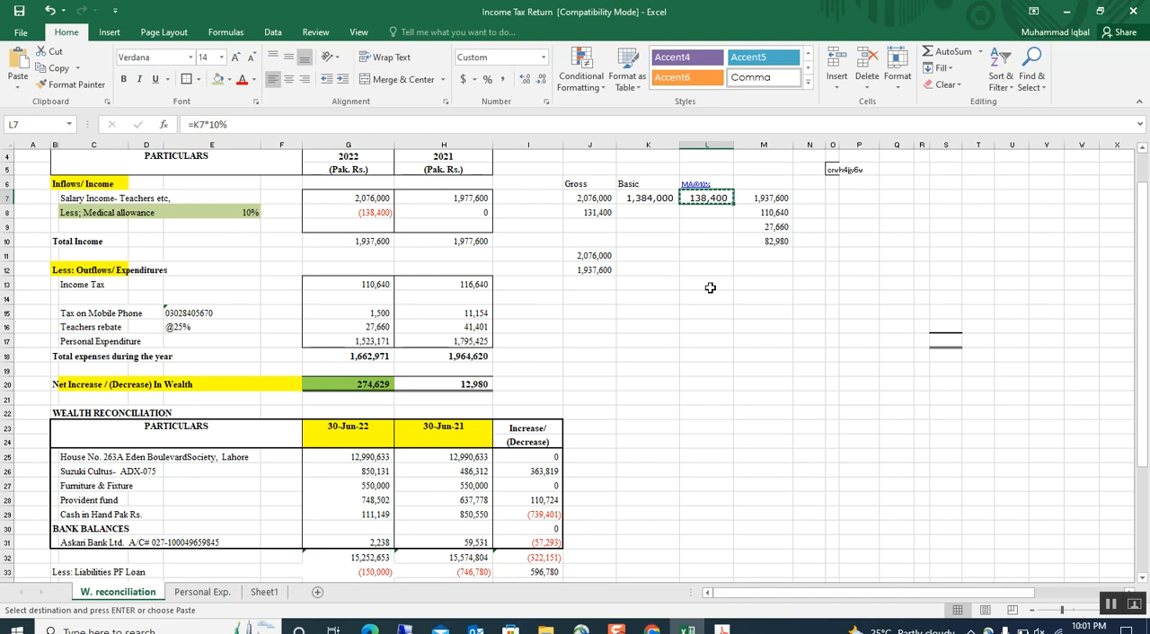
Examine the gross, basic and 10% medical allowance figures in Excel and the formula for salary net of the allowance.
left_click(709, 285)
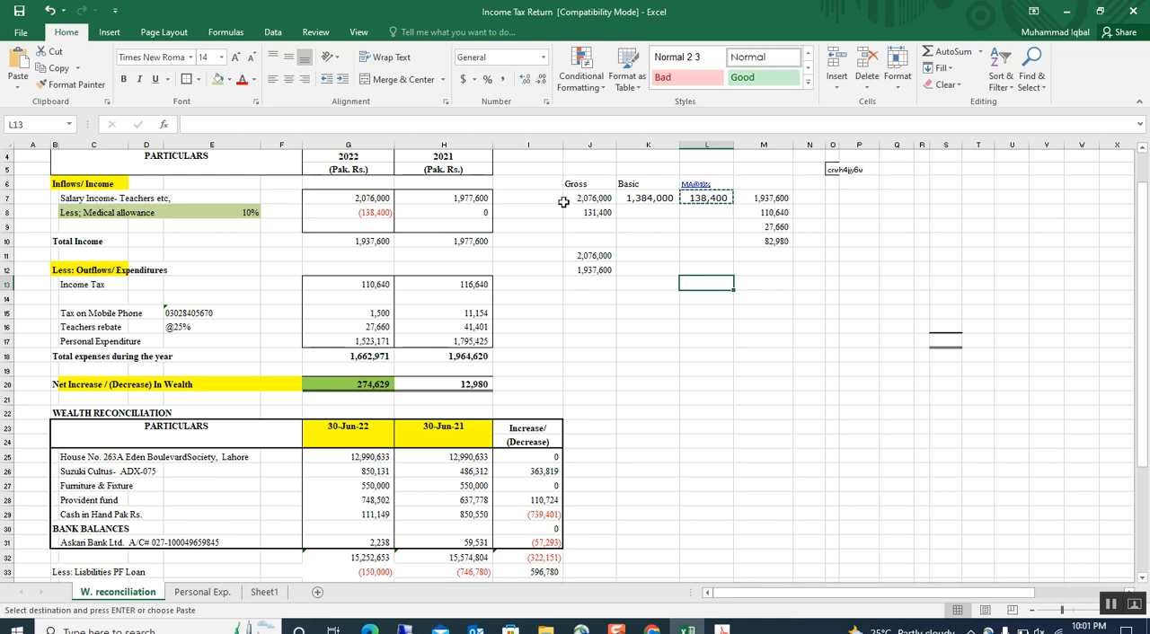
left_click(637, 199)
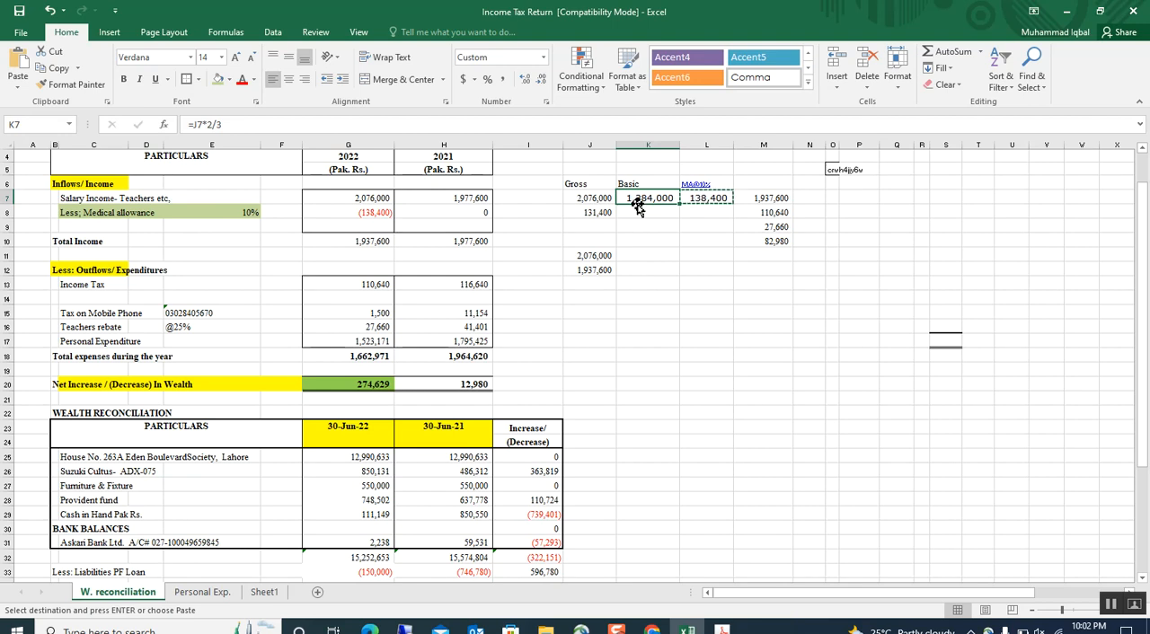
left_click(751, 186)
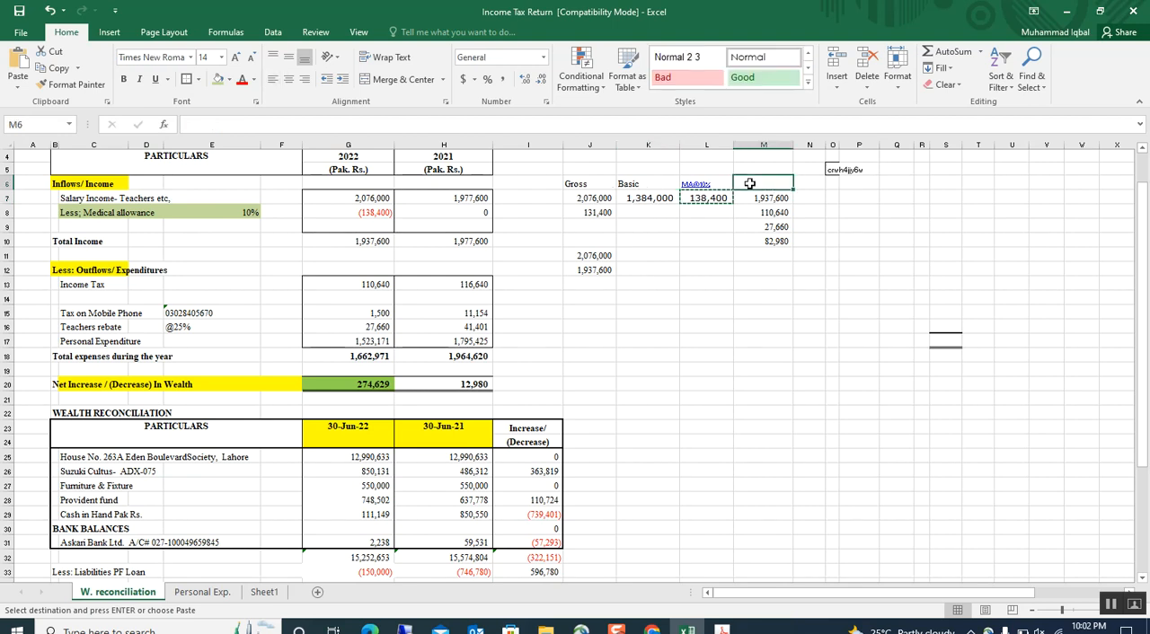
left_click(709, 222)
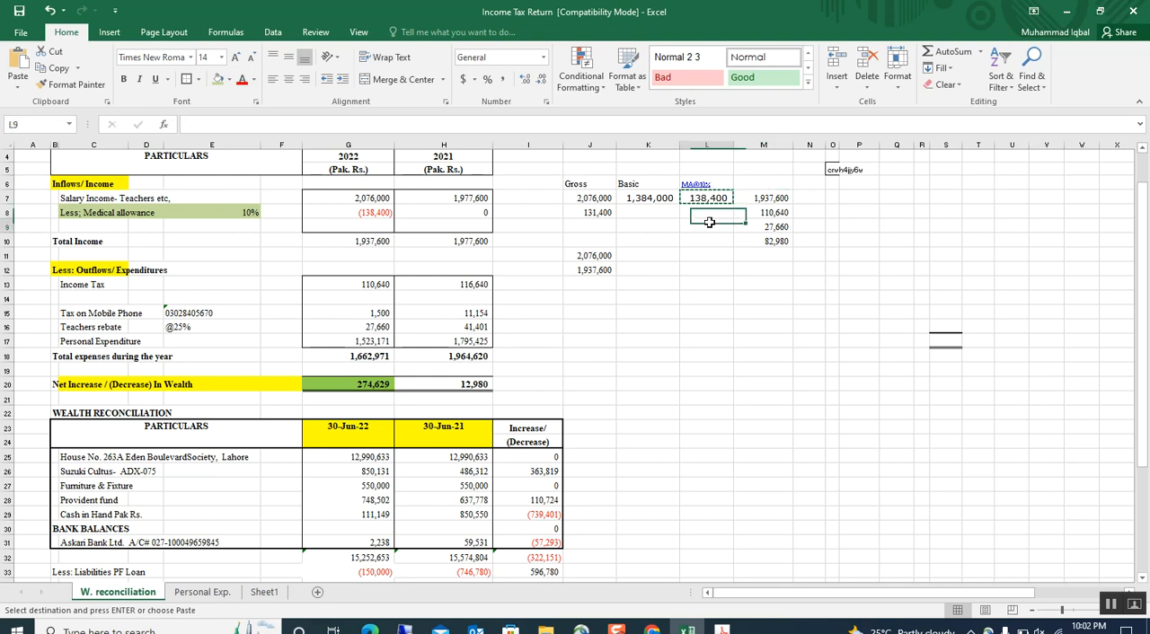
left_click(709, 204)
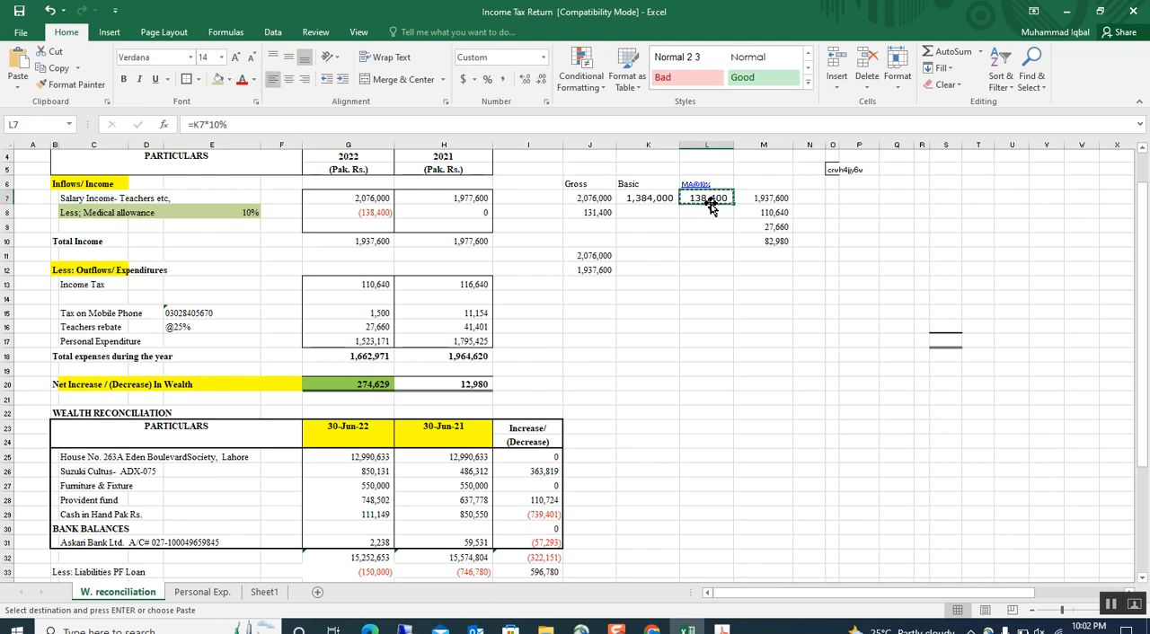
left_click(585, 208)
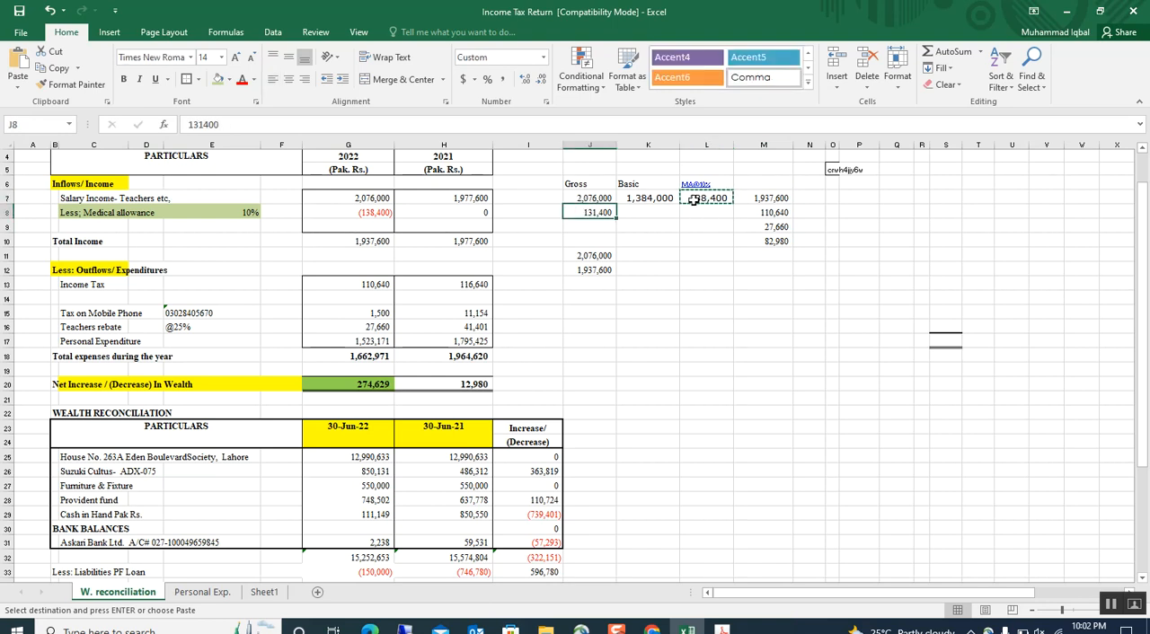
left_click(694, 199)
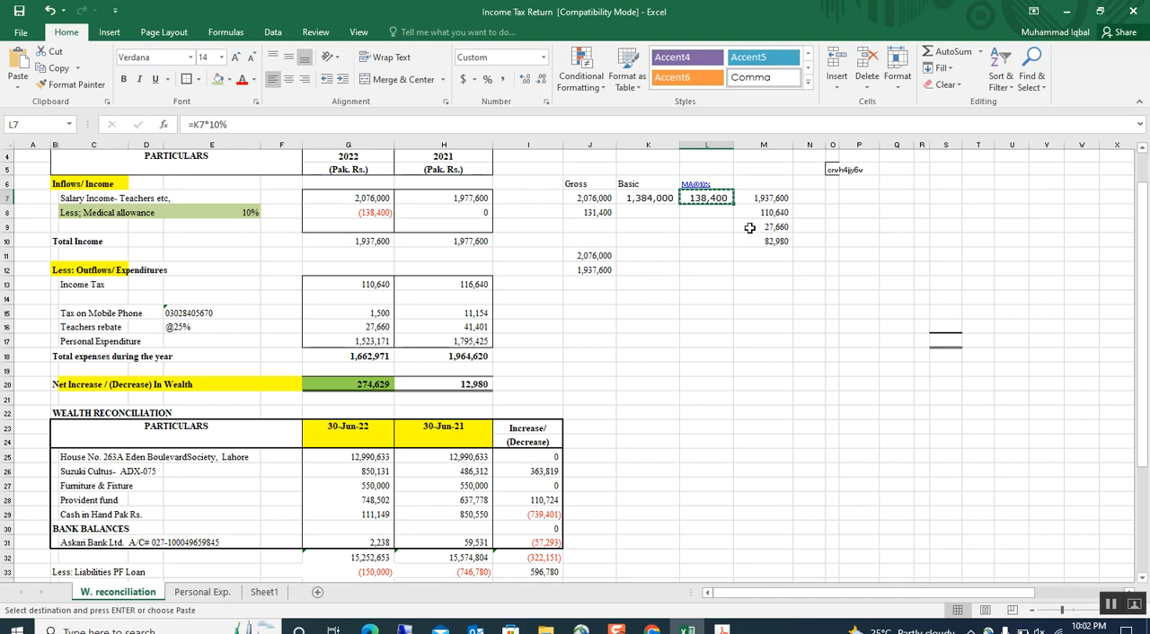
left_click(784, 194)
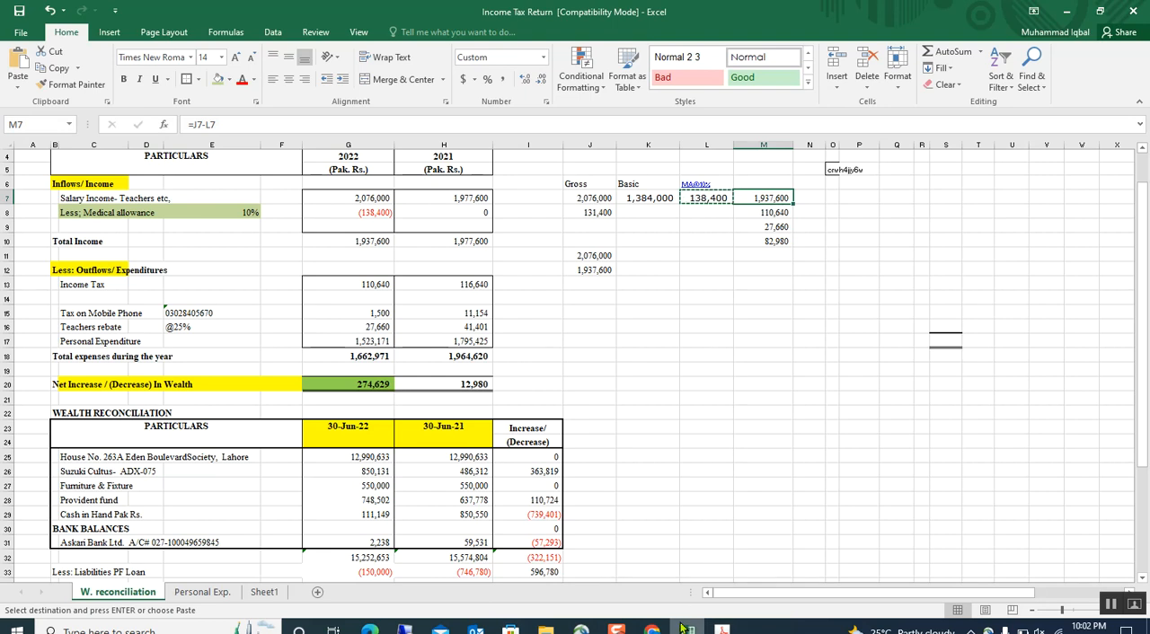
In the Iris return, enter 138,400 as the exempt amount for Pay, Wages or Other Remuneration and calculate.
left_click(652, 629)
left_click(826, 295)
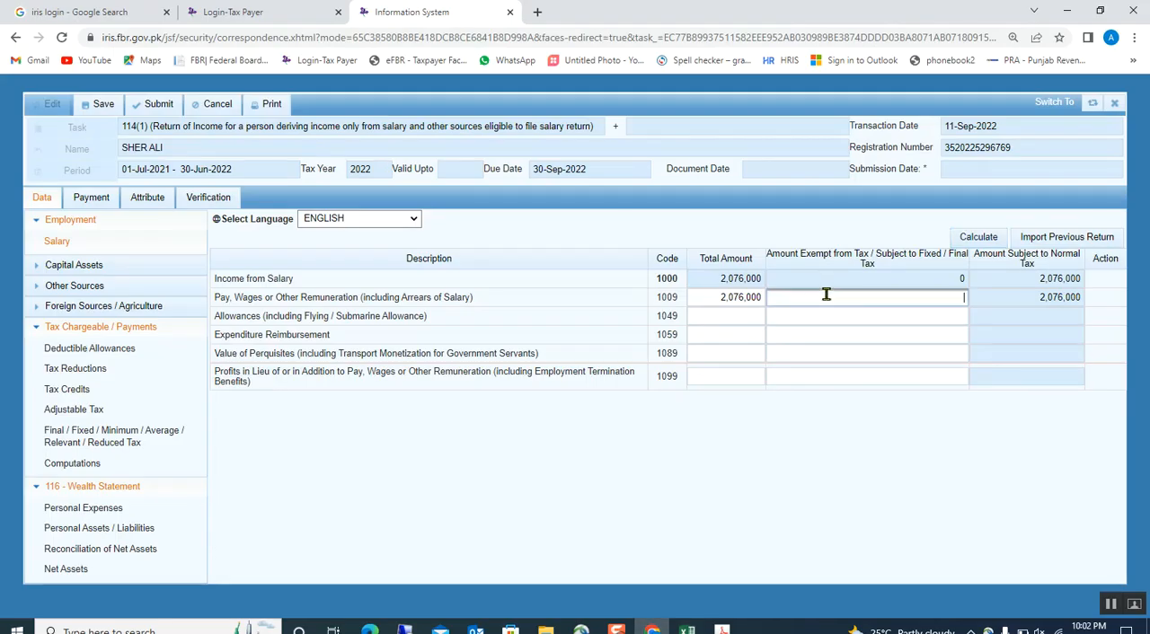
key("ctrl+v")
left_click(860, 375)
left_click(980, 239)
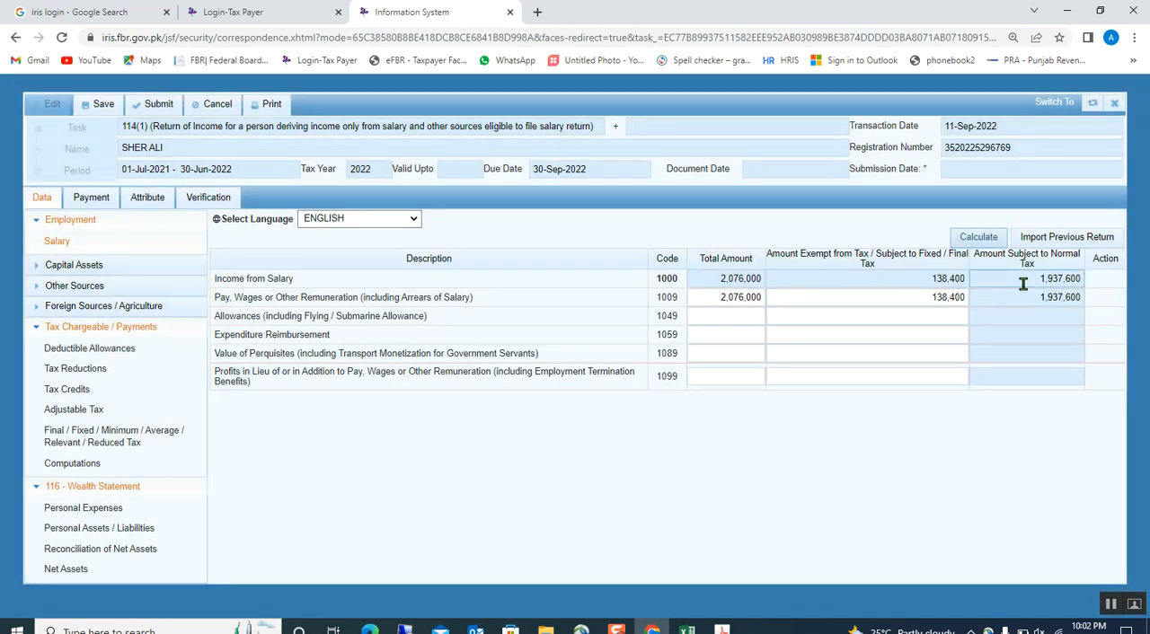
Open the return's Computations and review the exempt salary amount and the amount subject to normal tax.
left_click(83, 465)
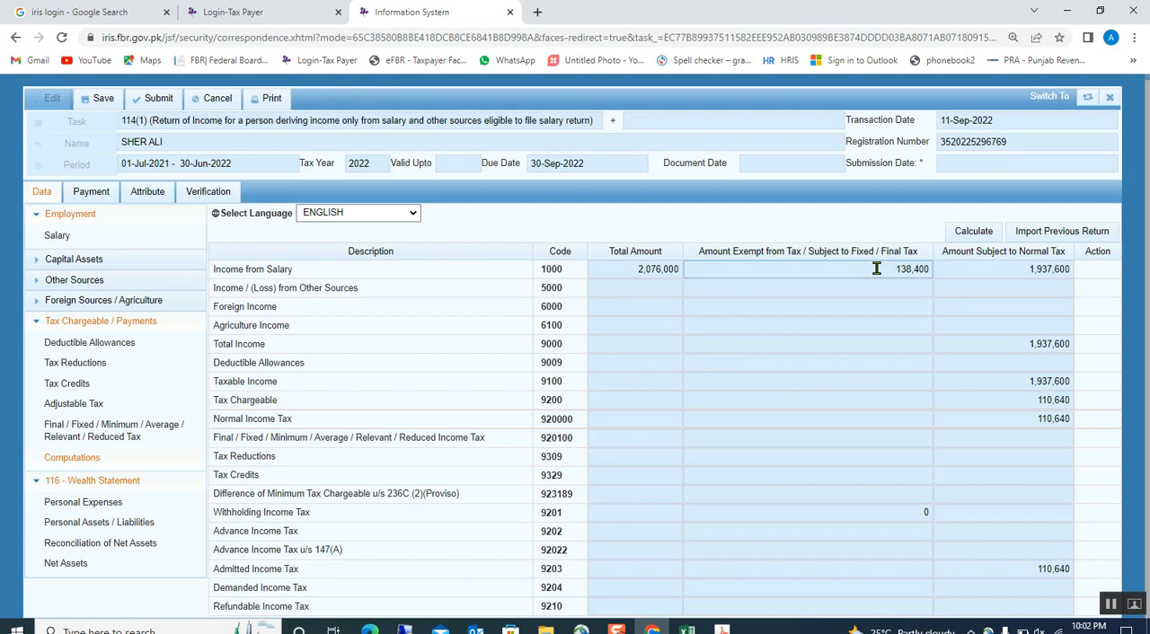
left_click_drag(877, 268, 1001, 252)
left_click(1003, 253)
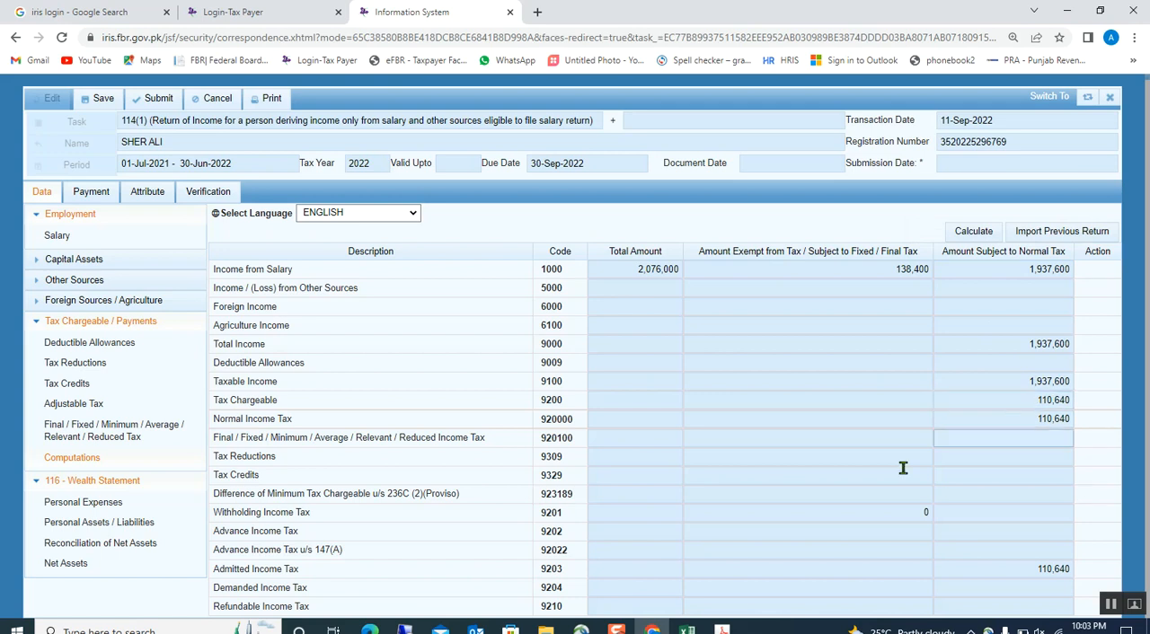
Consult the salary tax rate table in the 1st Schedule PDF and the teacher reduction clause in the Part-III 2nd Schedule PDF.
left_click(722, 631)
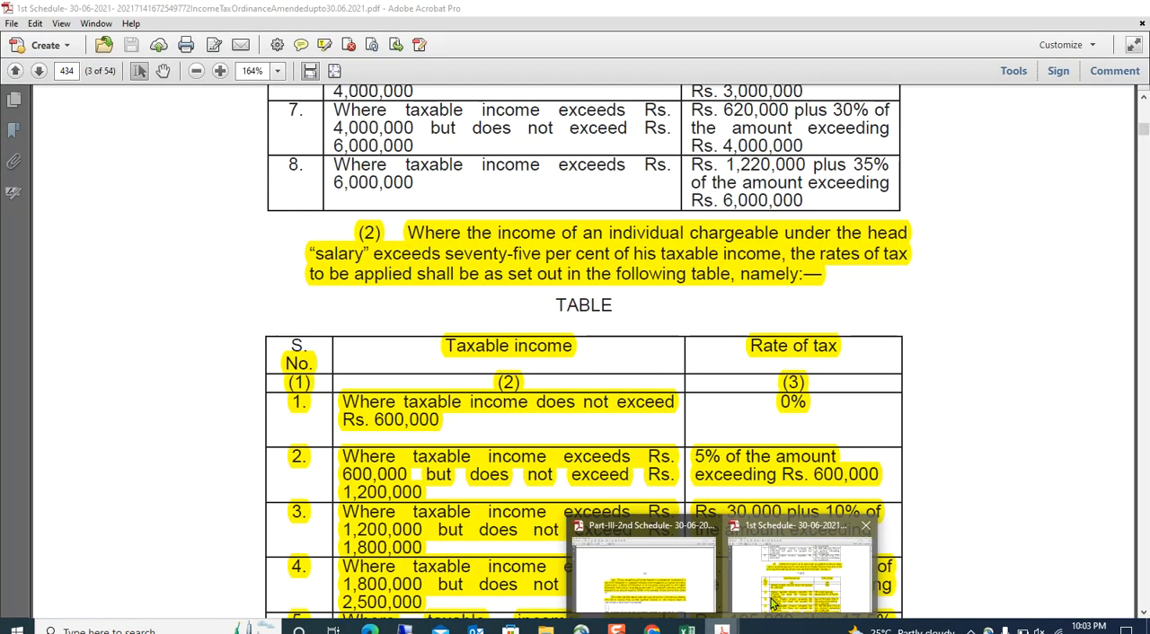
left_click(770, 597)
left_click(721, 630)
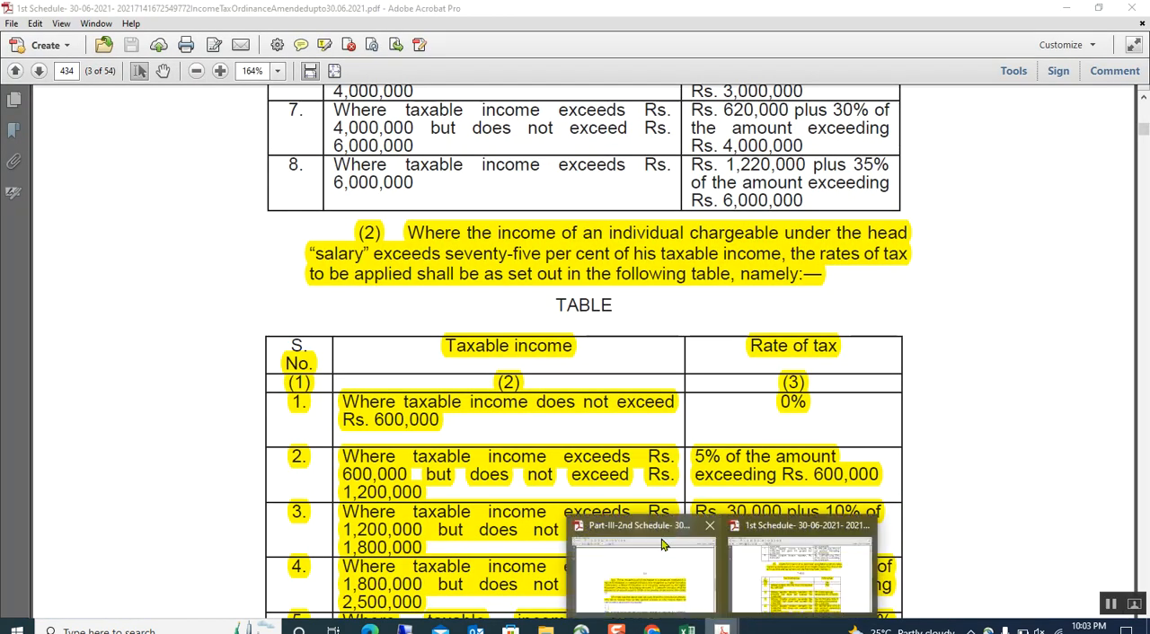
left_click(662, 548)
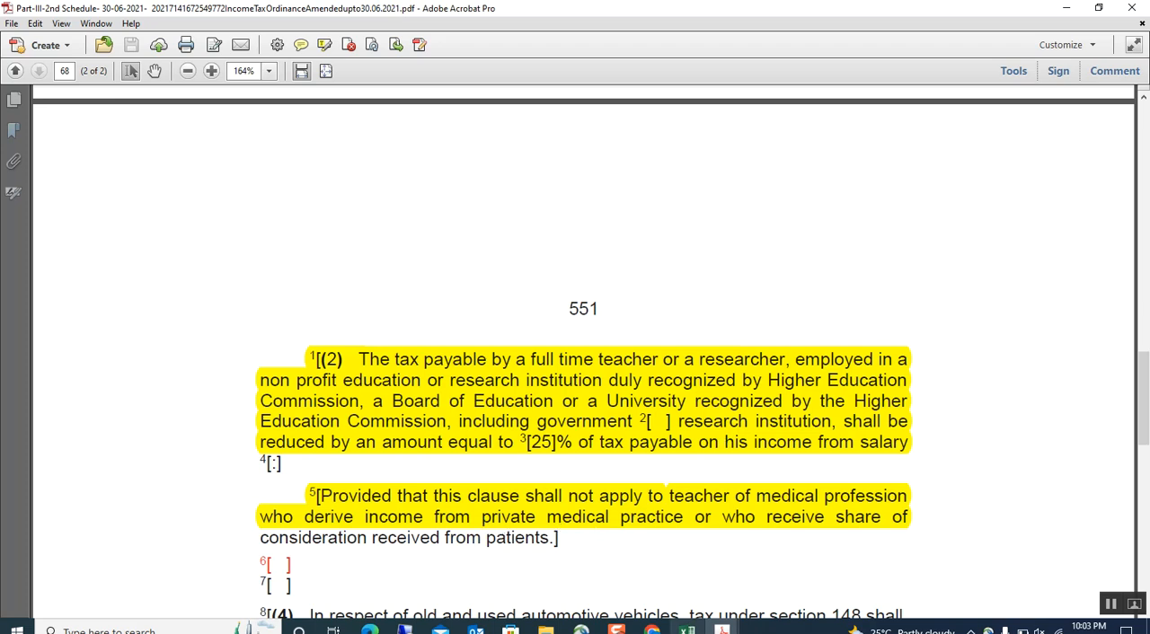
Switch back to the Iris return and open Tax Reductions at the Full Time Teacher / Researcher tax reduced amount.
left_click(652, 629)
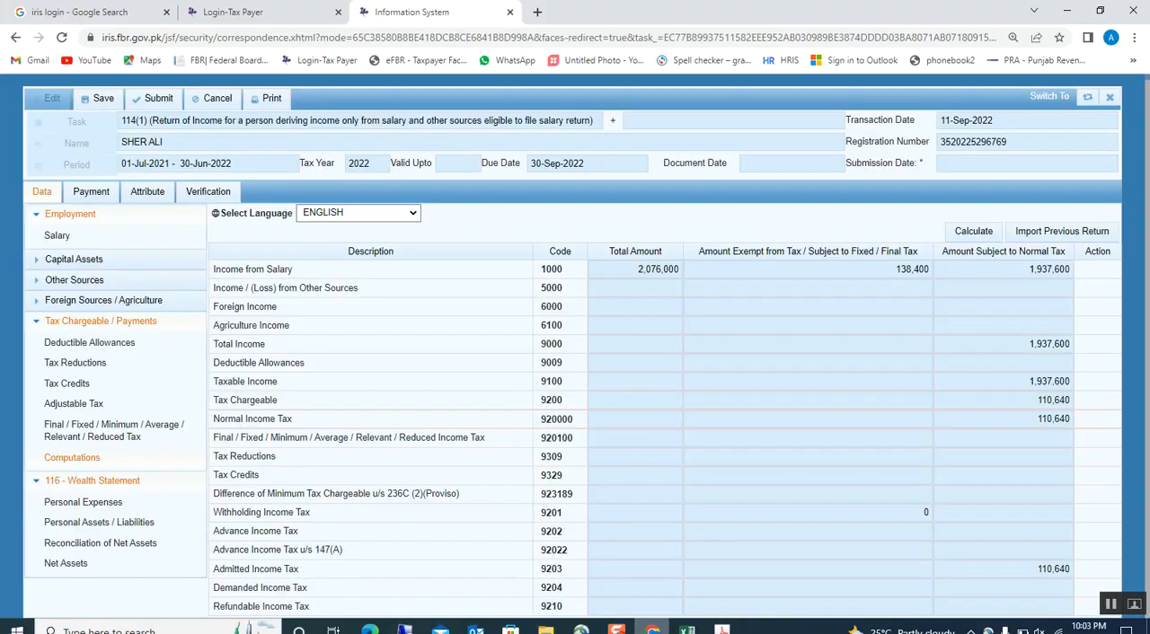
left_click(851, 270)
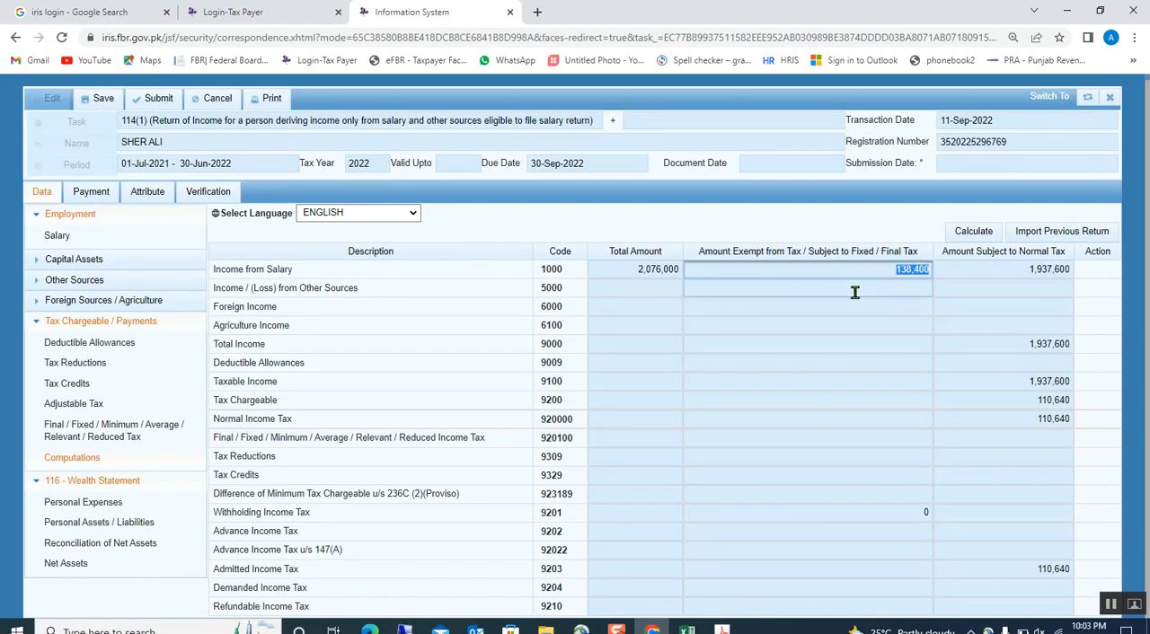
left_click(854, 292)
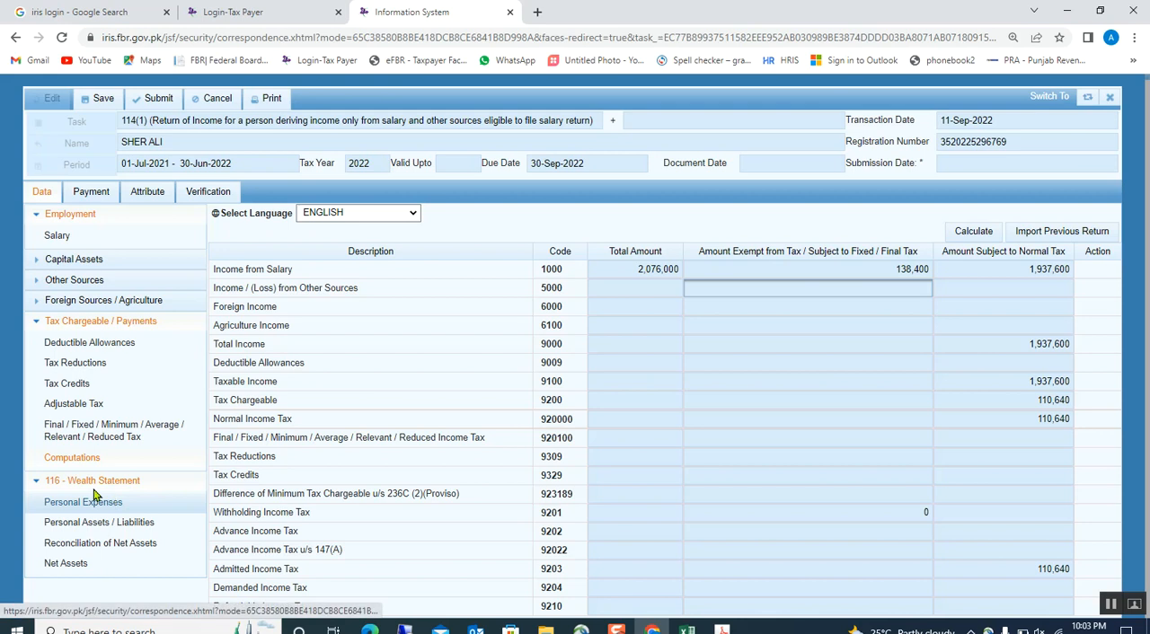
left_click(79, 349)
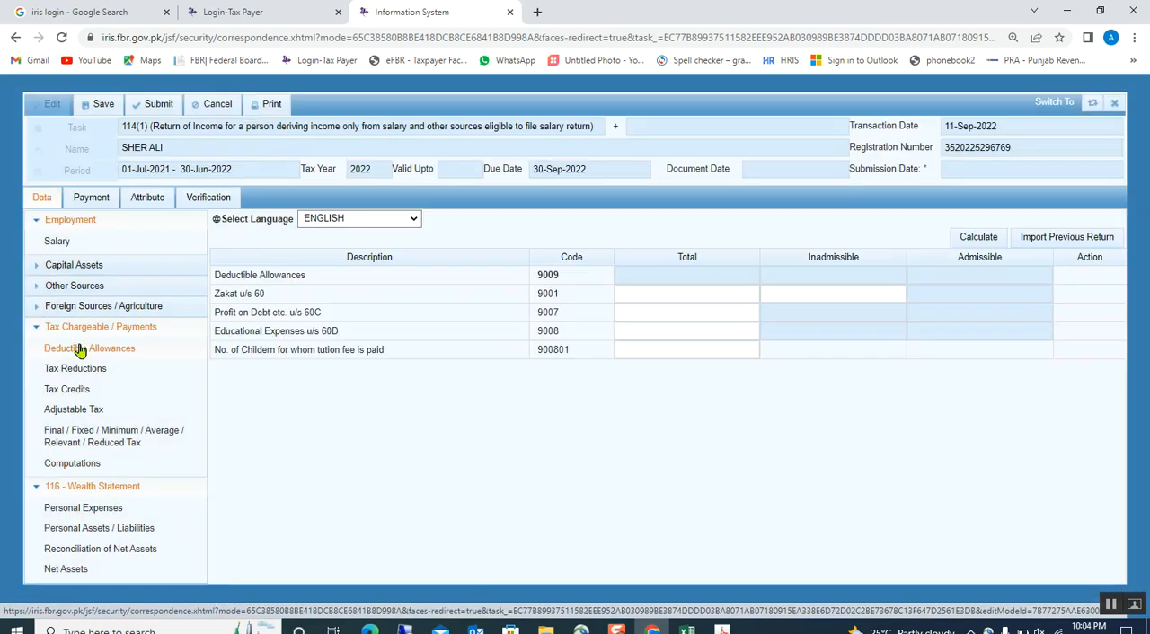
left_click(79, 369)
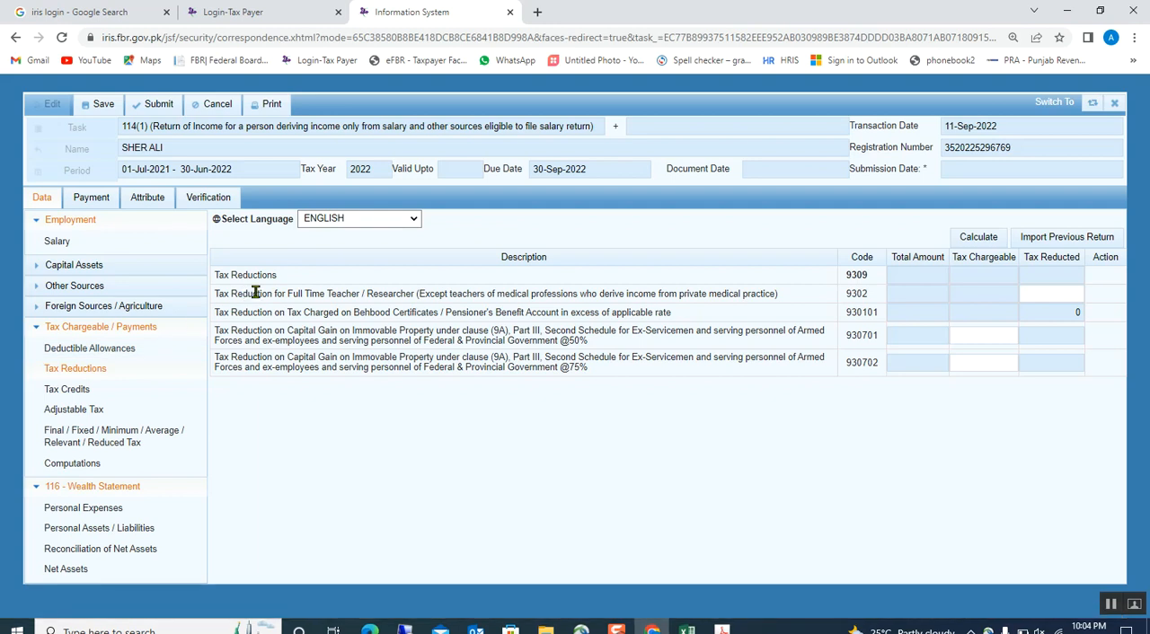
left_click(1025, 293)
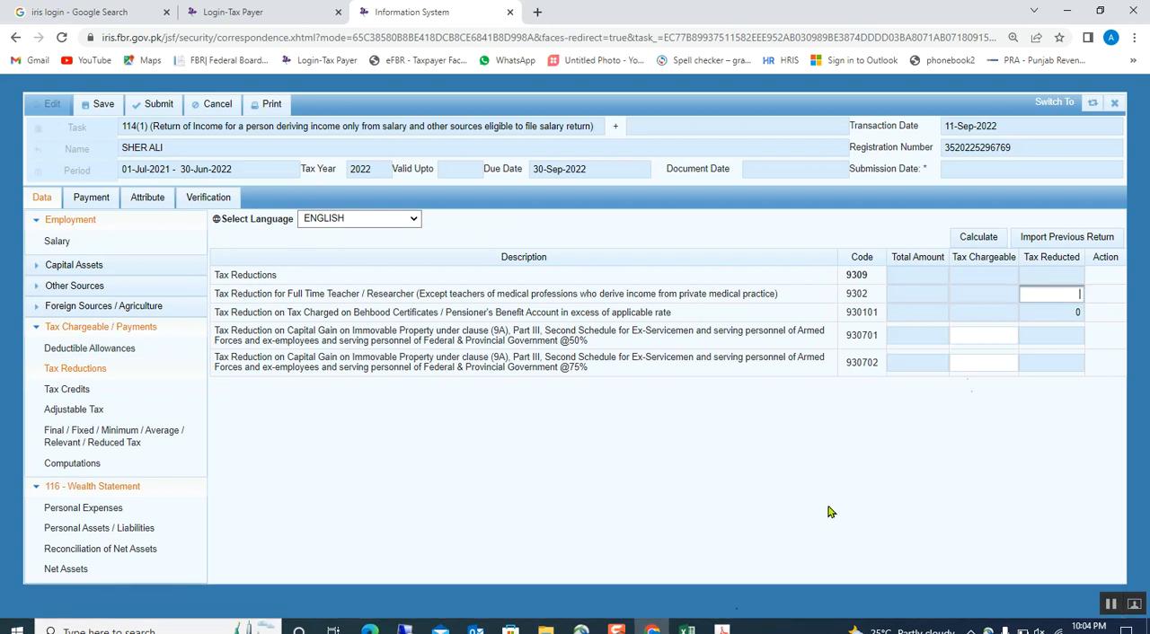
Switch to the Excel sheet and copy the 27,660 teacher rebate calculated at 25% of the tax.
left_click(687, 629)
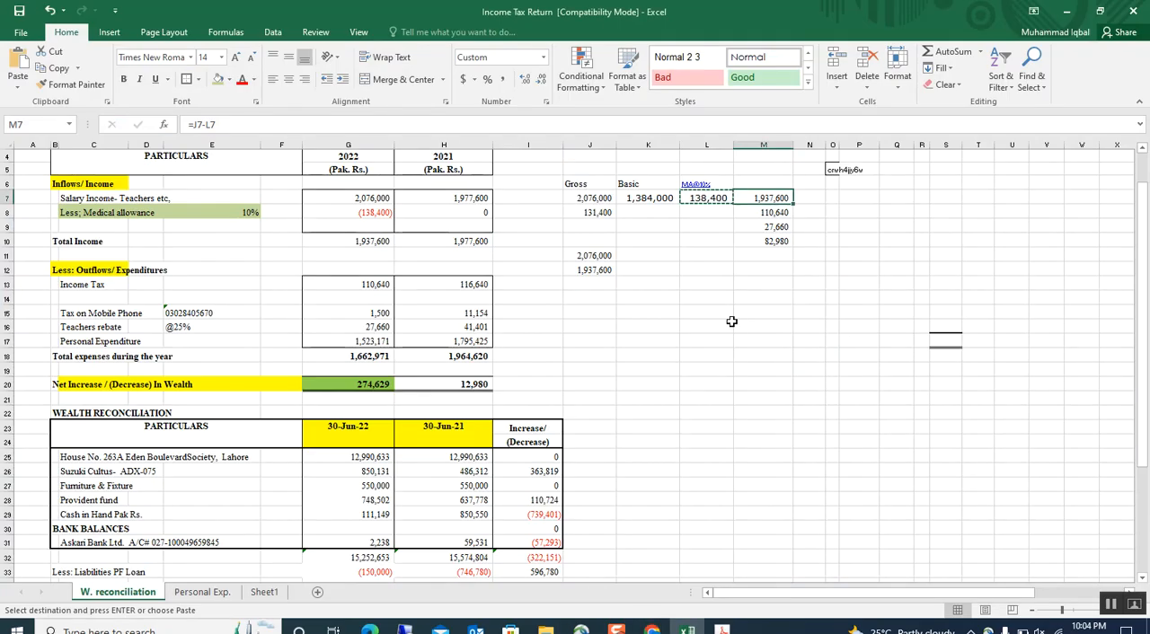
key("Down")
key("Down")
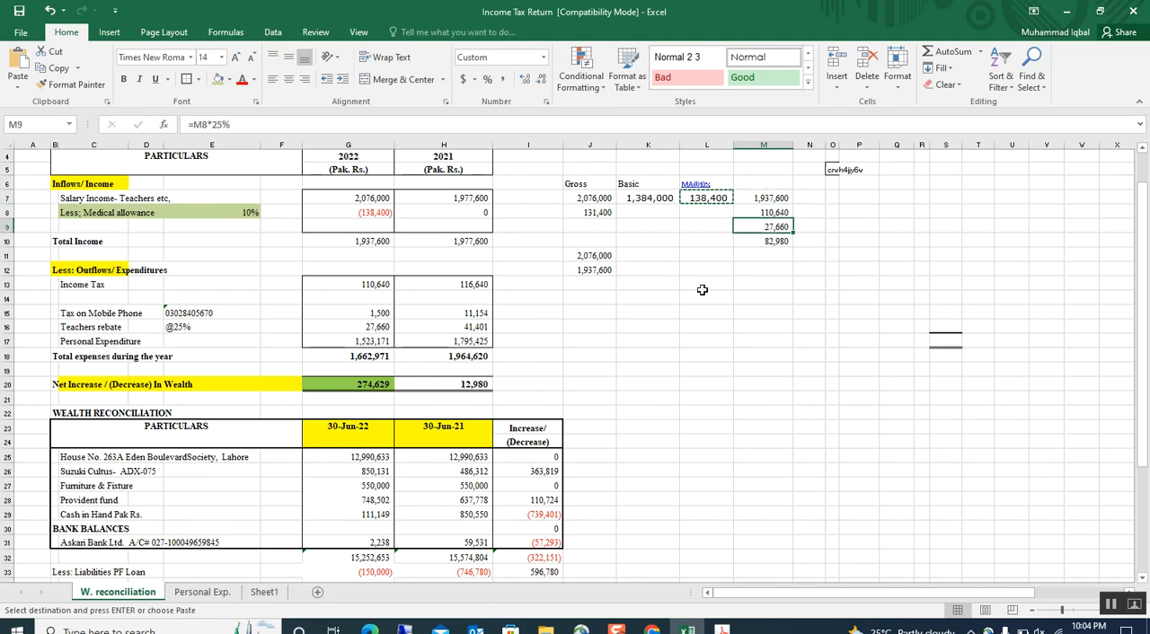
left_click(782, 214)
left_click(791, 228)
key("ctrl+c")
Enter 27,660 as the Full Time Teacher / Researcher tax reduction in Iris, calculate, and review the Computations.
left_click(652, 626)
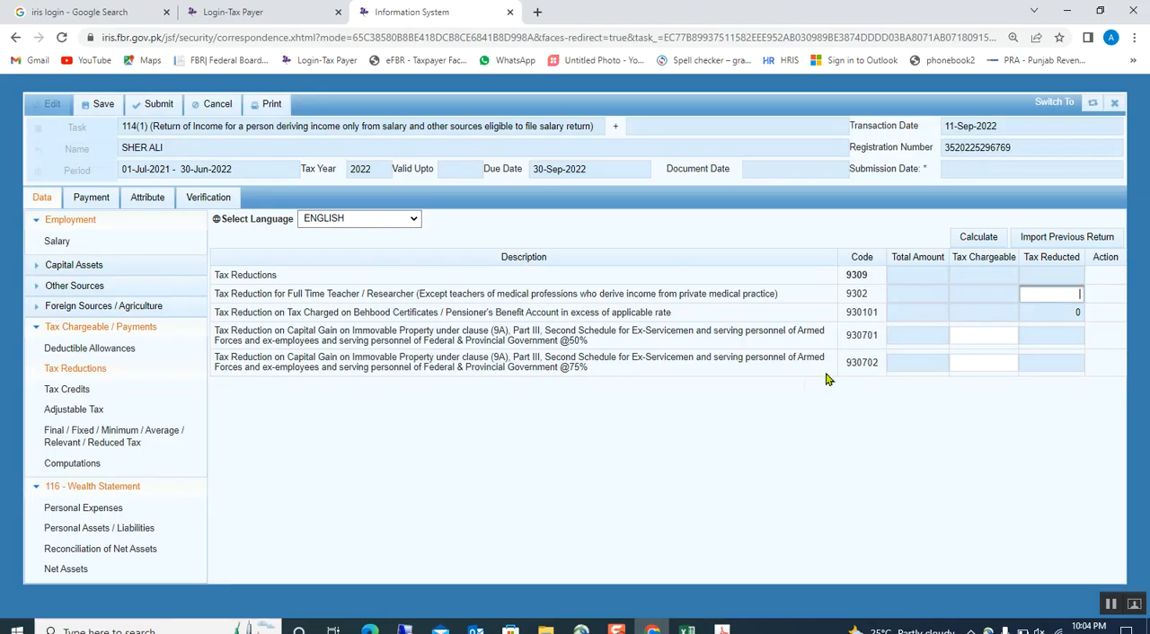
key("ctrl+v")
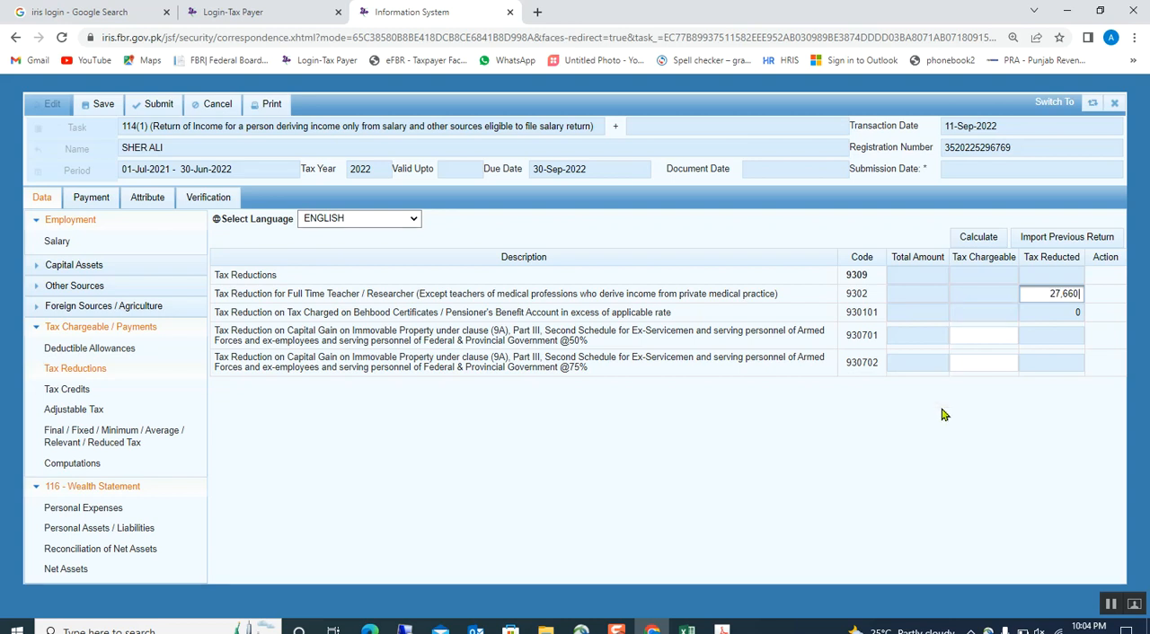
left_click(969, 239)
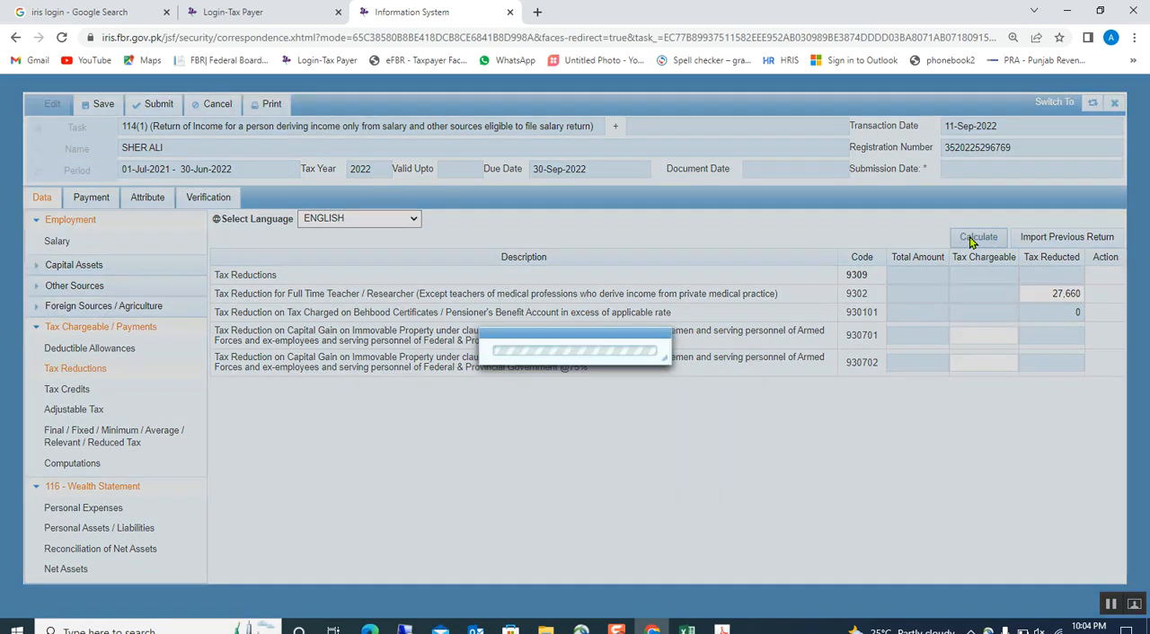
left_click(968, 243)
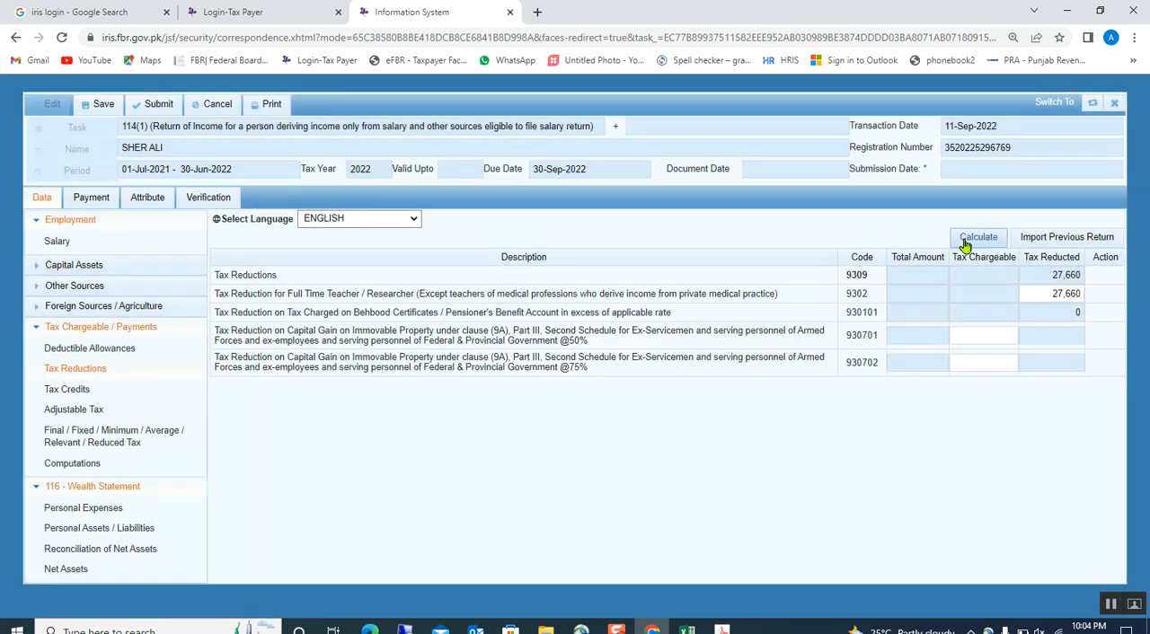
left_click(74, 466)
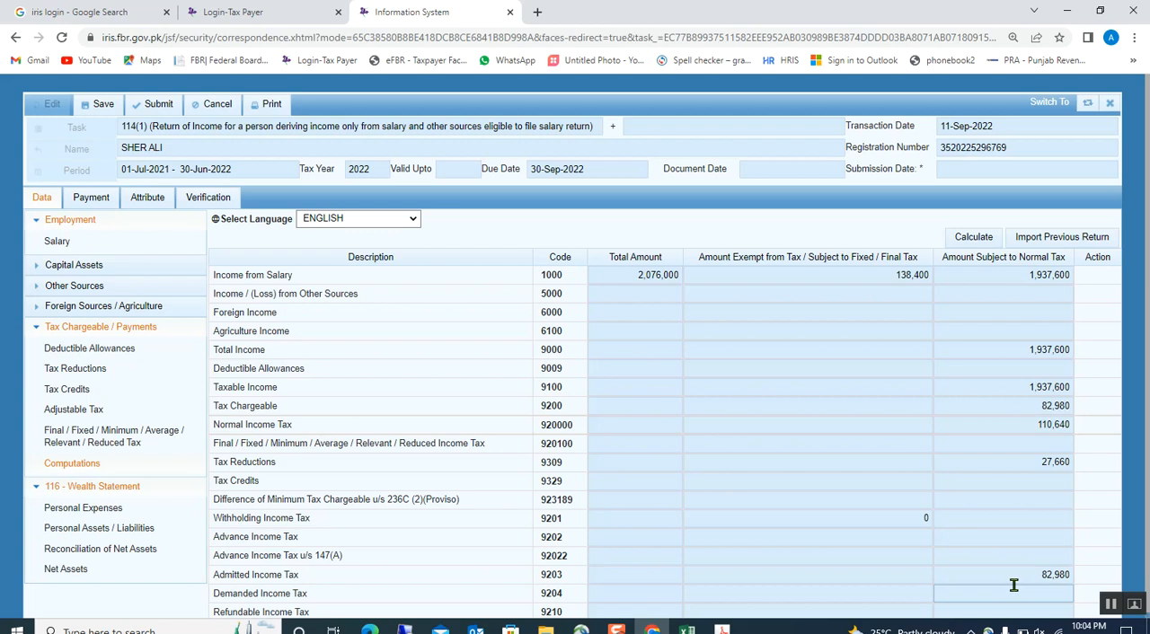
scroll(1012, 572, "down", 1)
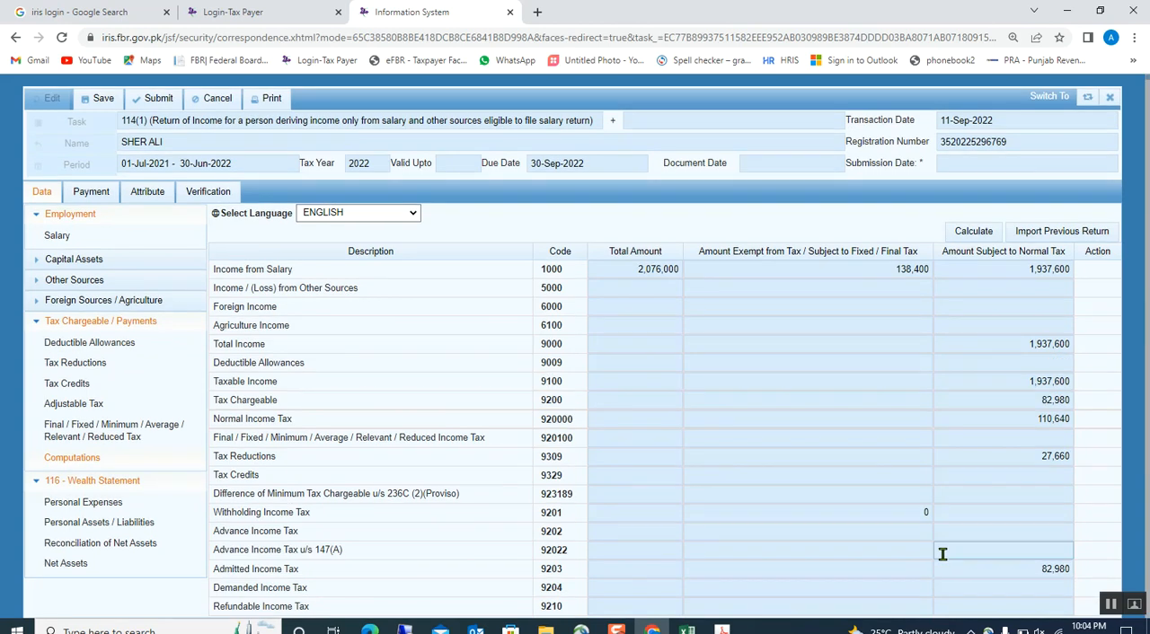
Open the Adjustable Tax section and copy the 2022 income tax of 110,640 from the Excel wealth reconciliation sheet.
left_click(64, 408)
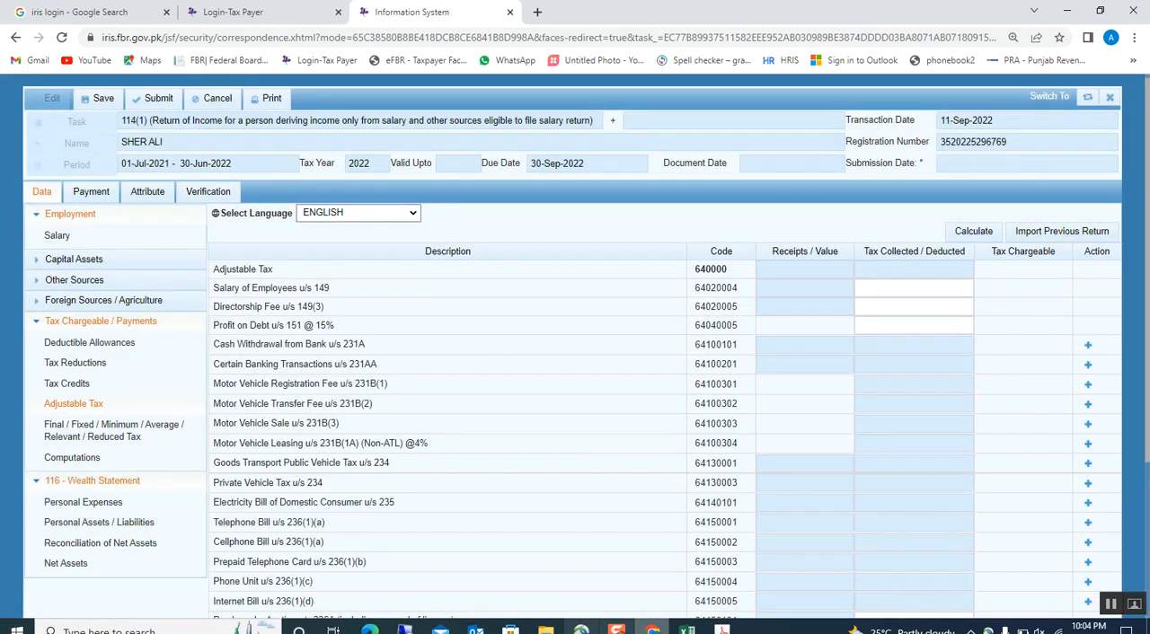
left_click(687, 629)
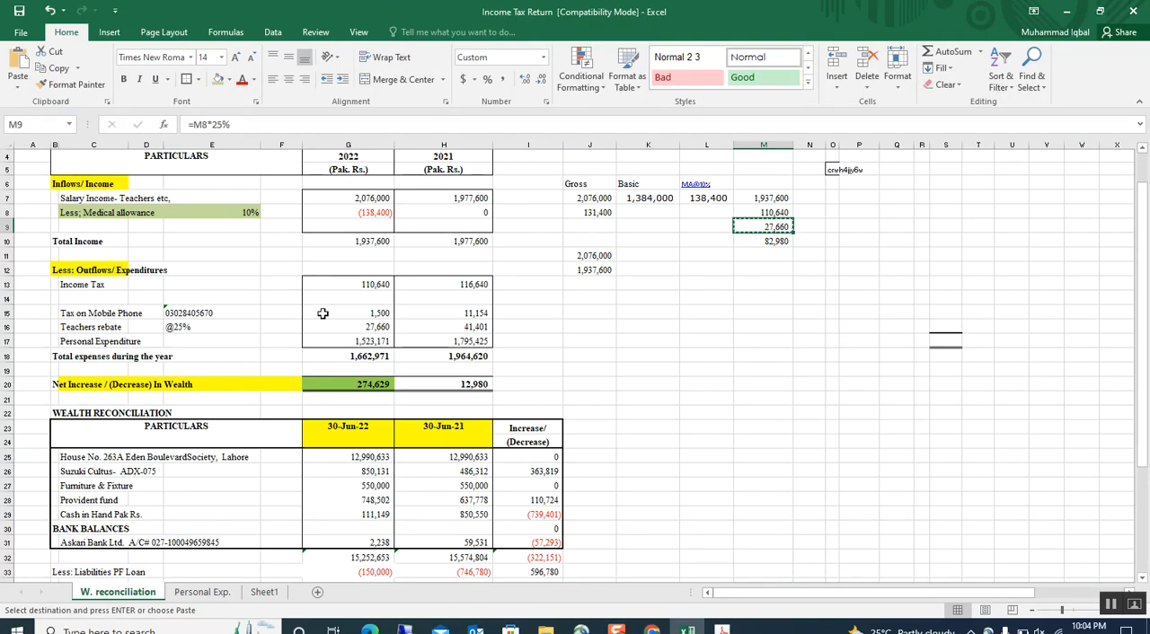
left_click(337, 284)
key("ctrl+c")
key("alt+Tab")
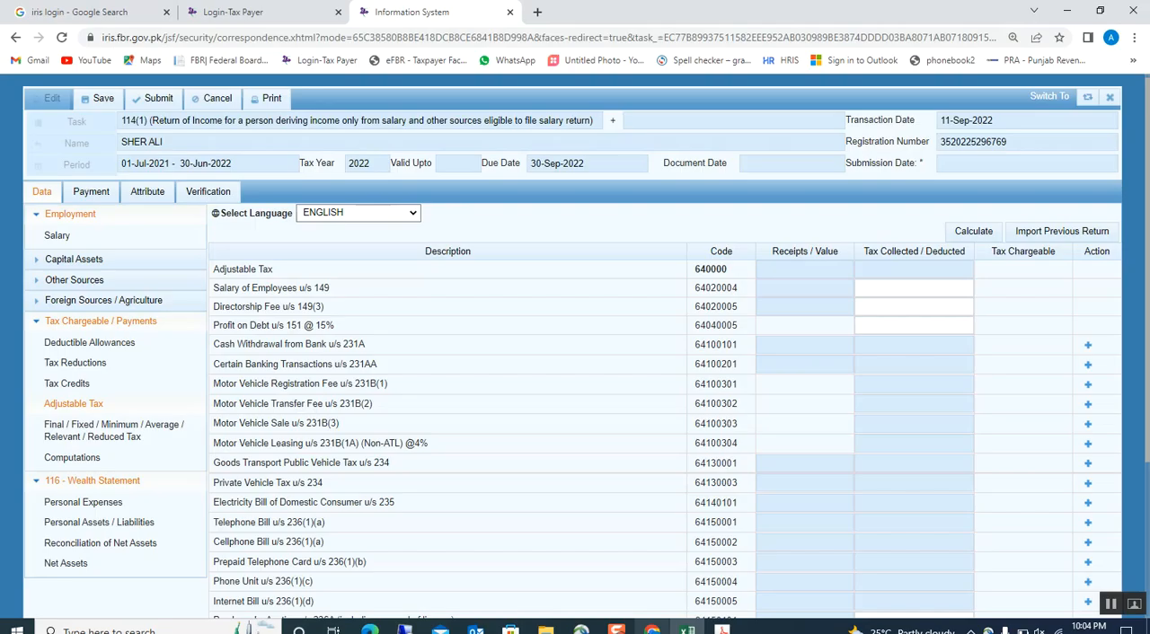
Enter 110,640 in Iris as the tax deducted on Salary of Employees u/s 149 and calculate.
left_click(867, 288)
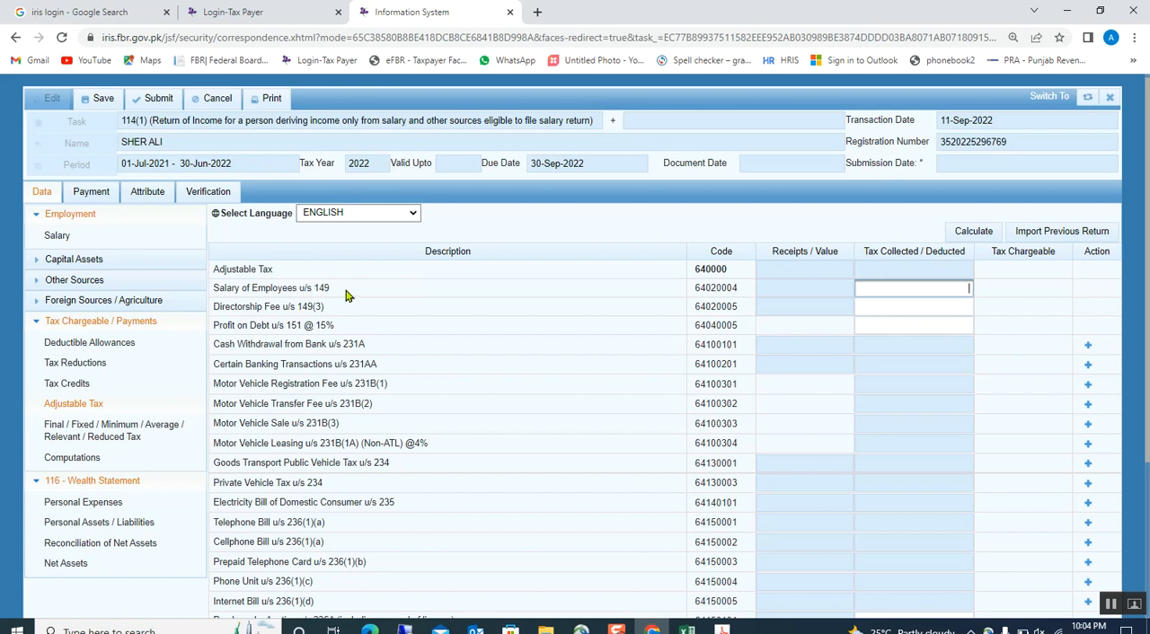
key("ctrl+v")
left_click(808, 361)
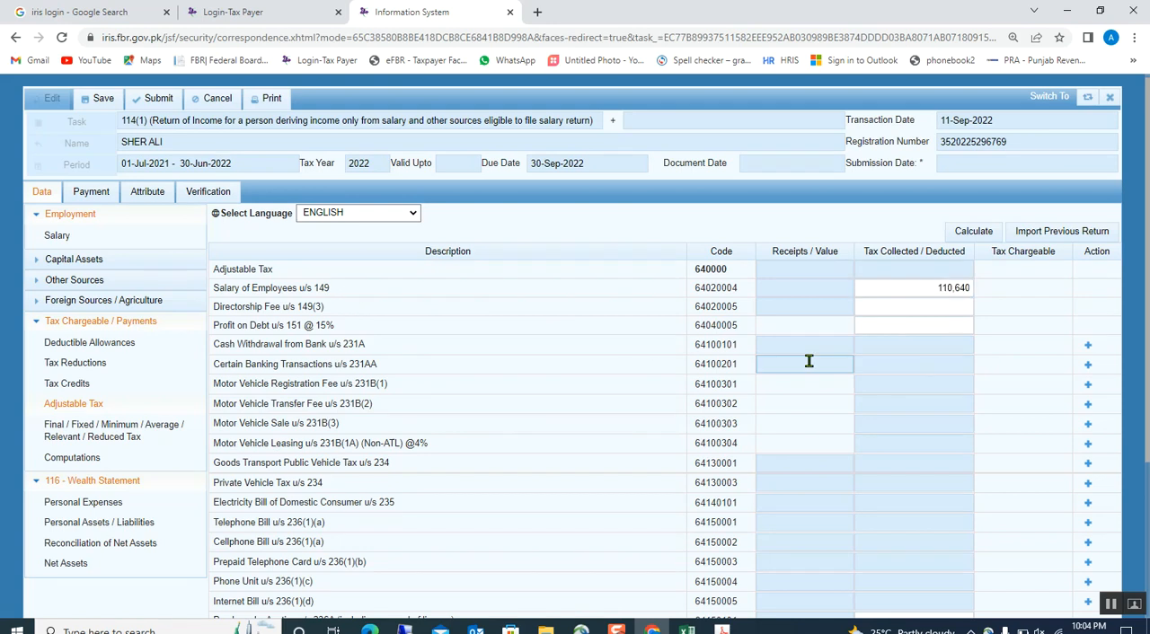
left_click(968, 231)
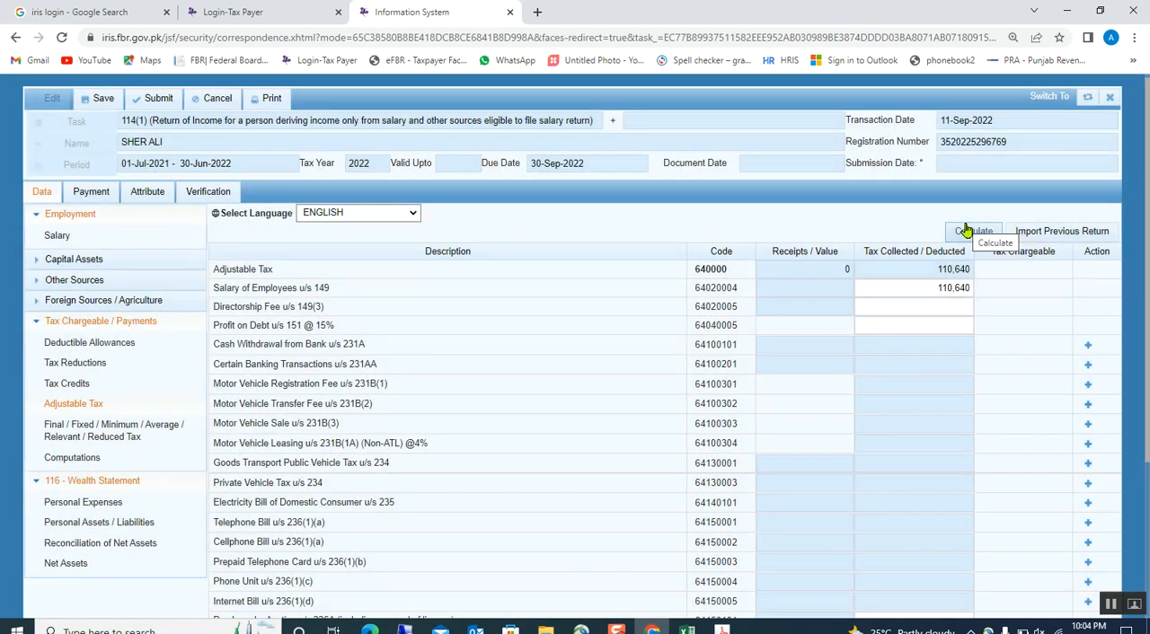
left_click(964, 231)
left_click(907, 289)
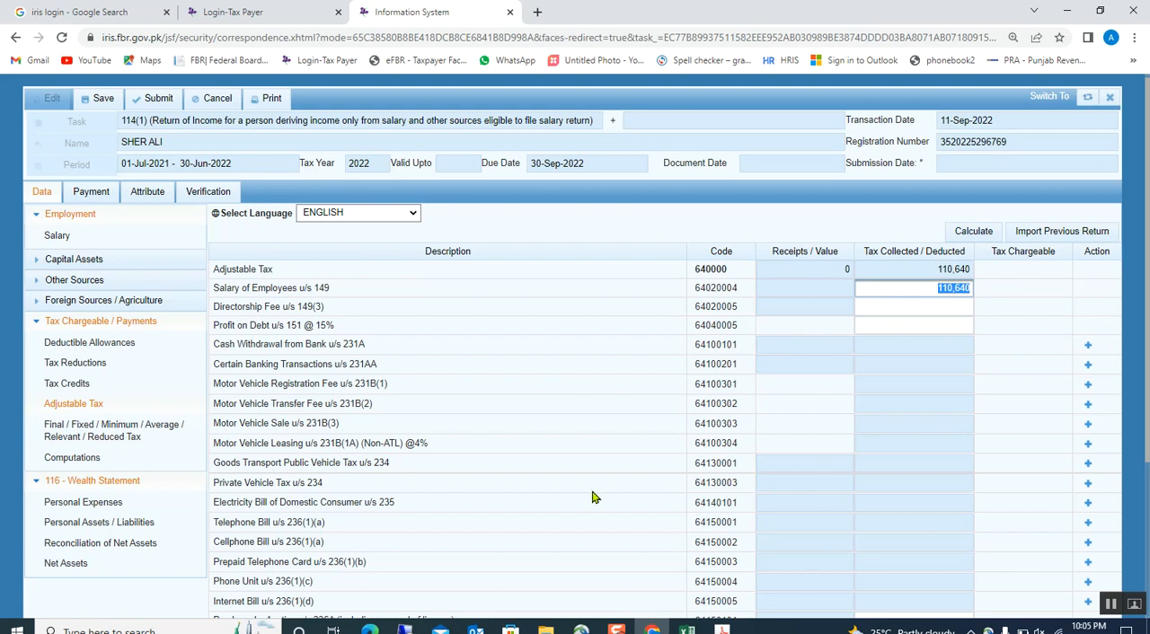
Add an entry under Cellphone Bill u/s 236(1)(a) with "warid" as the utility.
scroll(548, 499, "down", 2)
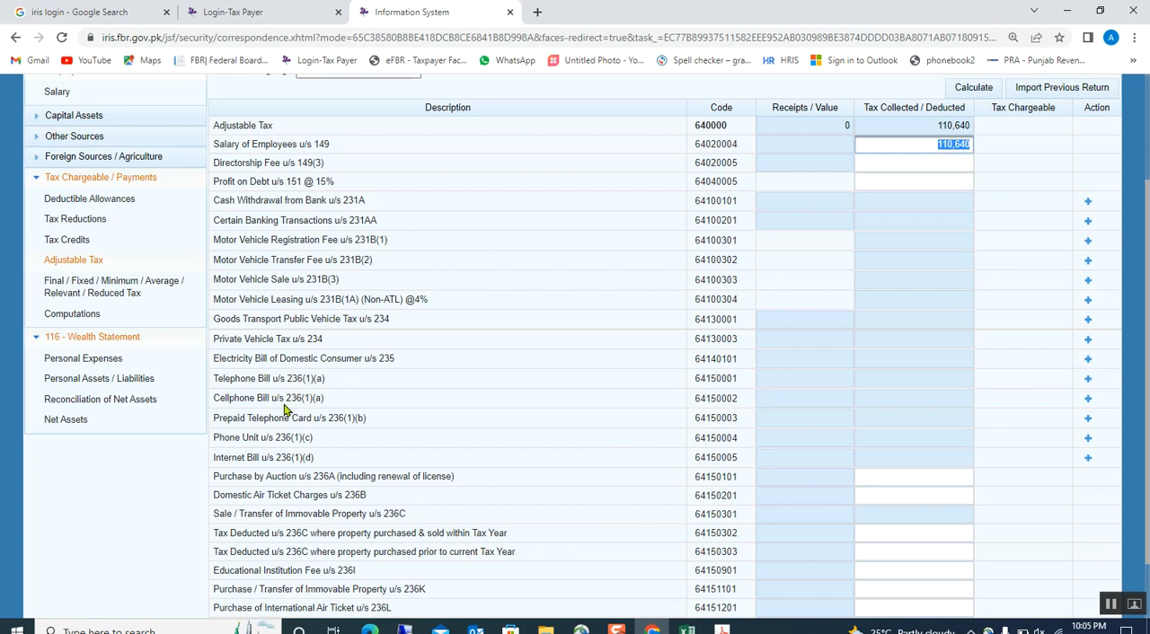
left_click(1086, 403)
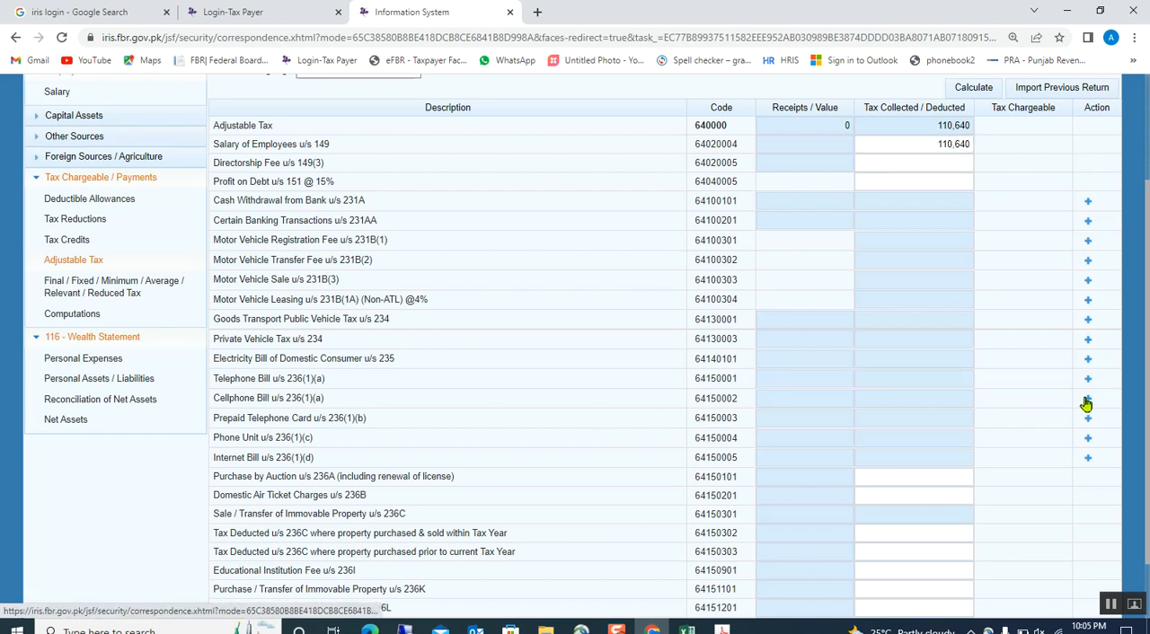
left_click(526, 327)
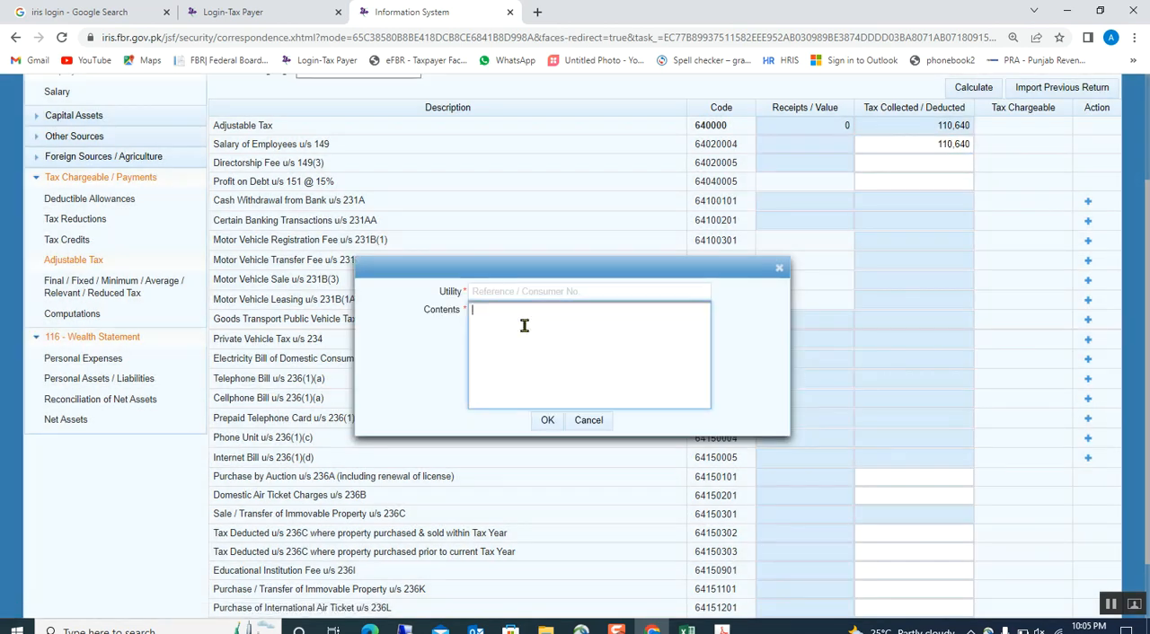
left_click(516, 293)
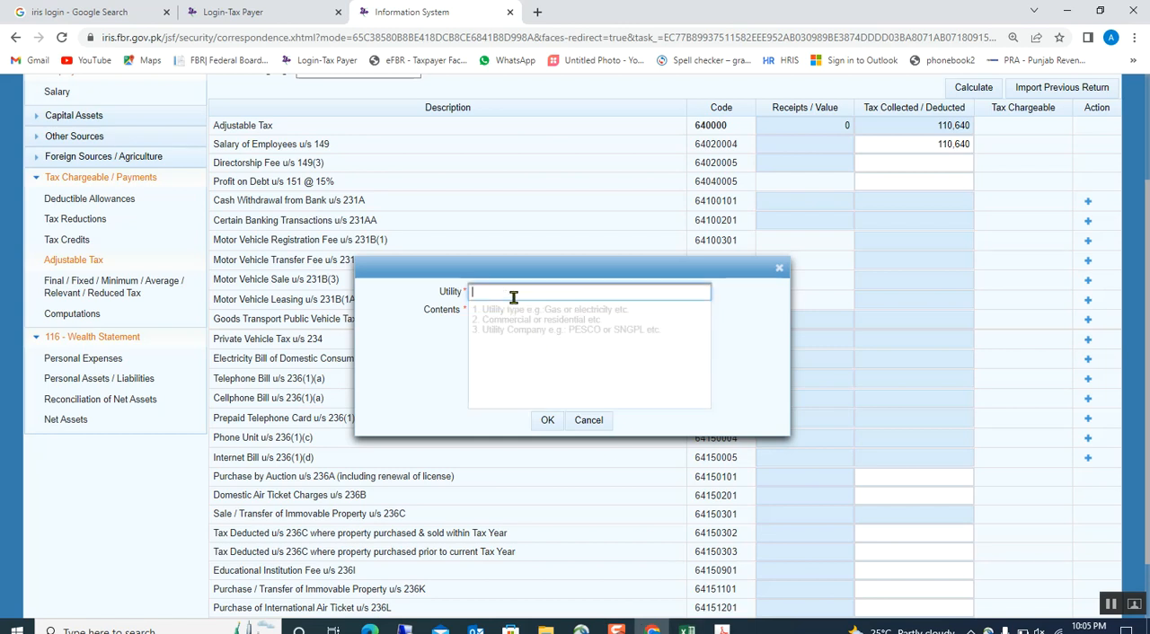
left_click(558, 428)
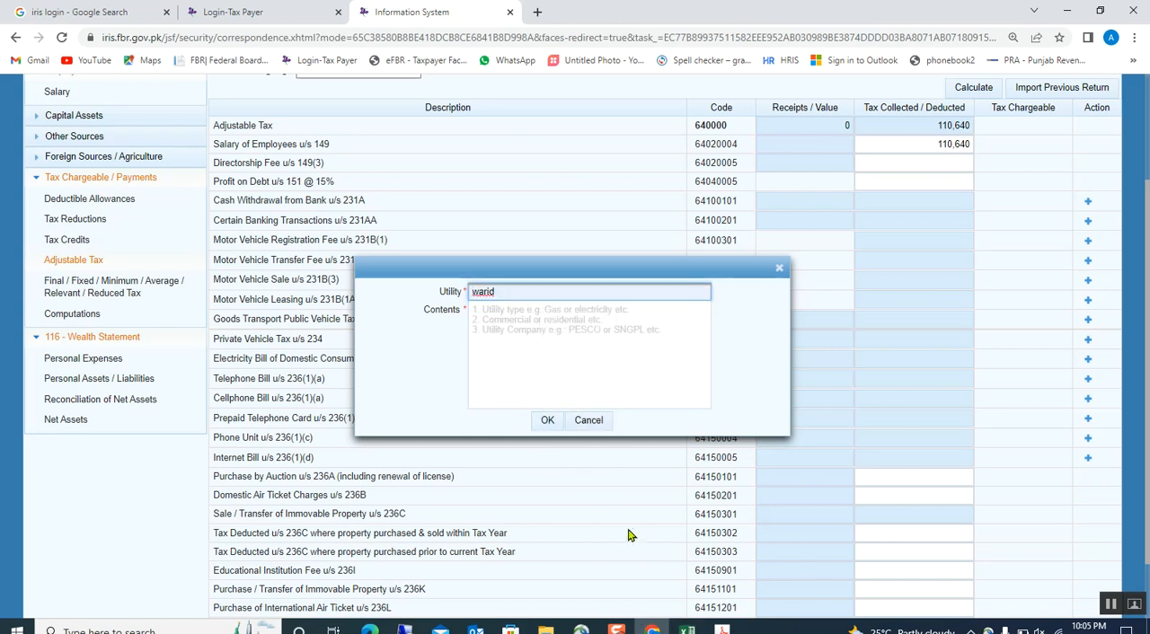
left_click(512, 333)
Copy the mobile phone number from the Excel sheet into the contents of the Iris cellphone bill entry and confirm it.
left_click(688, 628)
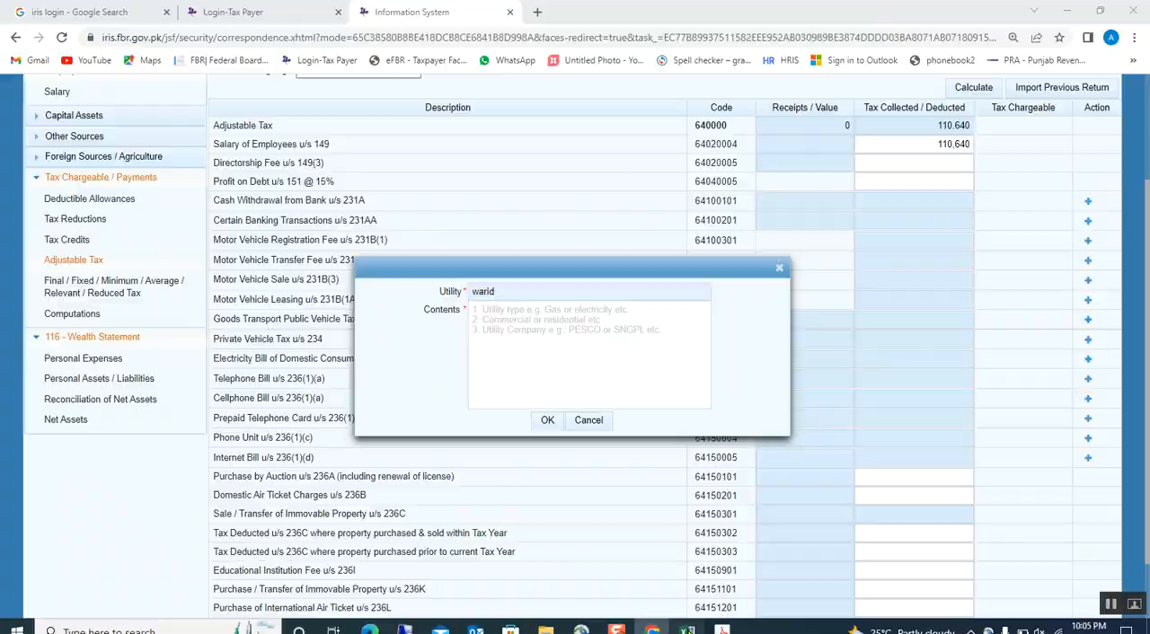
left_click(202, 312)
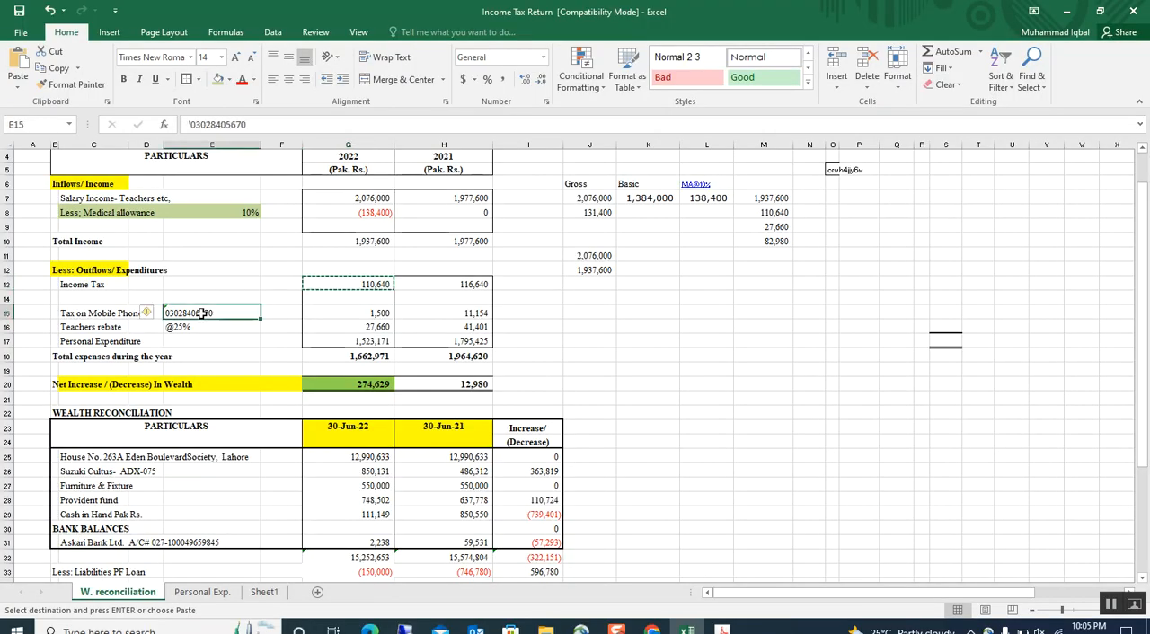
key("ctrl+c")
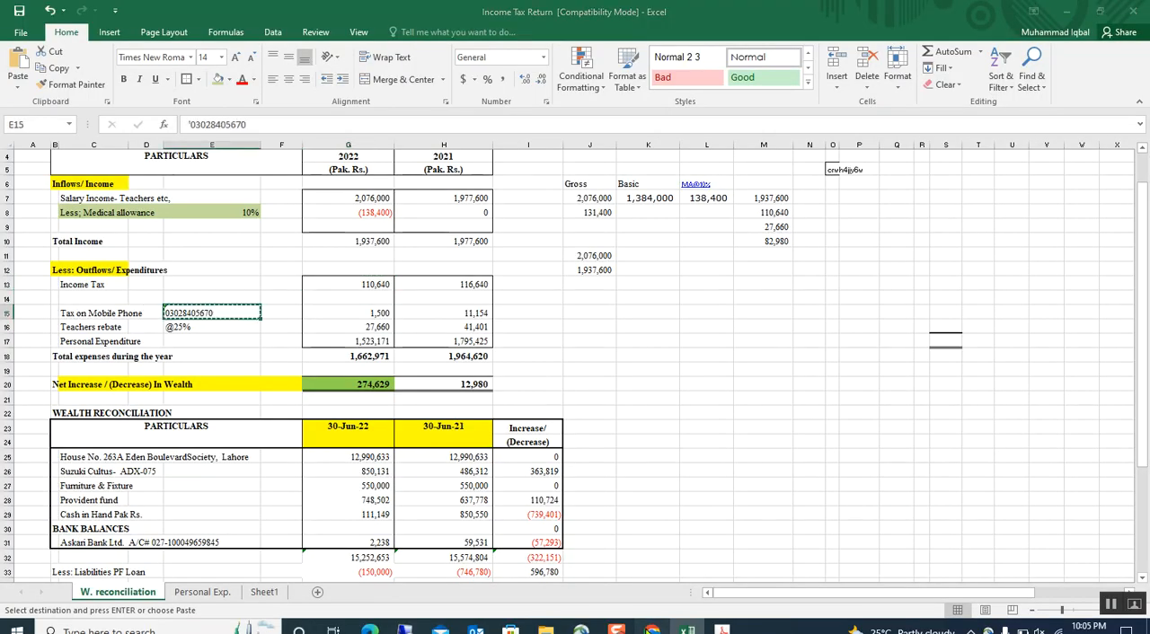
left_click(655, 629)
left_click(503, 341)
key("ctrl+v")
left_click(543, 419)
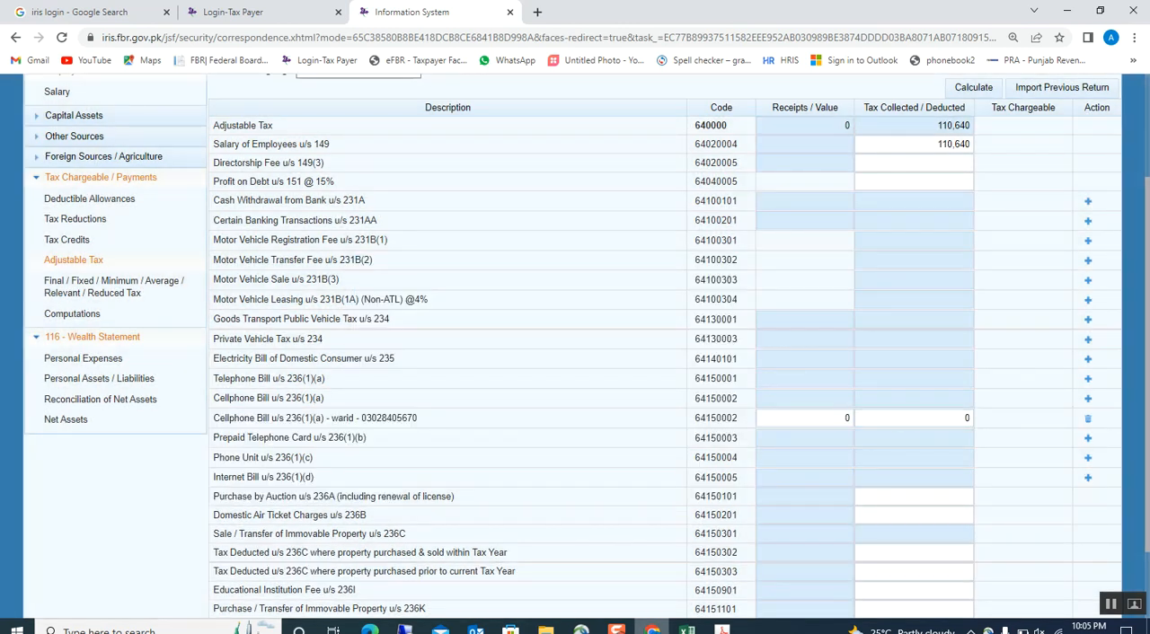
Copy the 2022 mobile phone tax of 1,500 from Excel and enter it in Iris as tax collected on the warid cellphone bill.
left_click(687, 628)
left_click(372, 313)
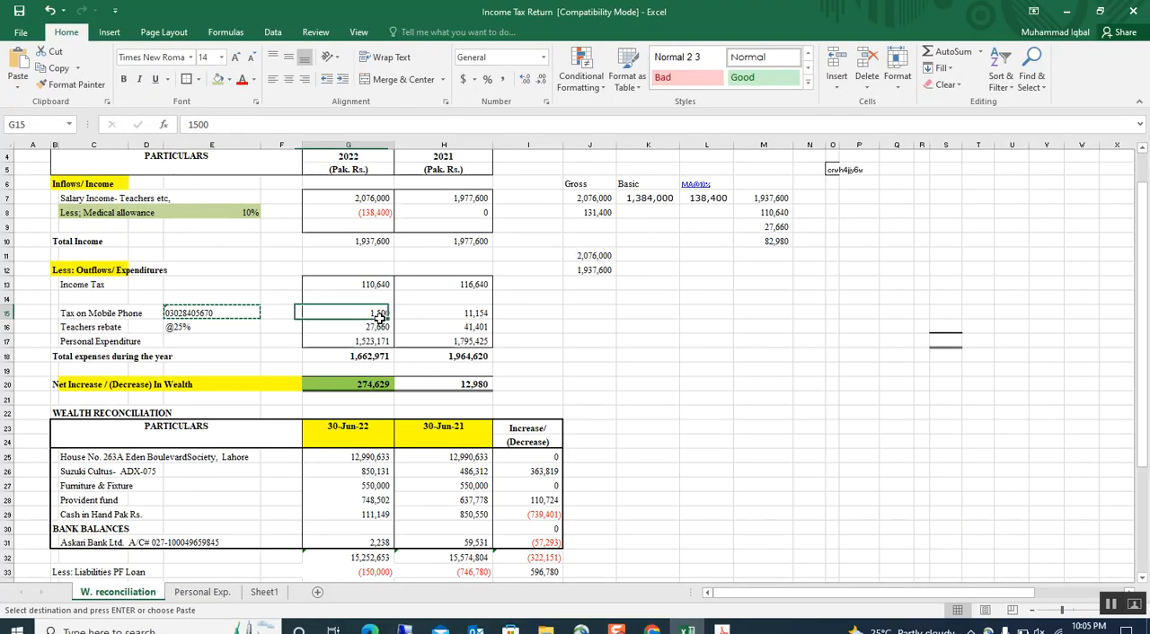
key("ctrl+c")
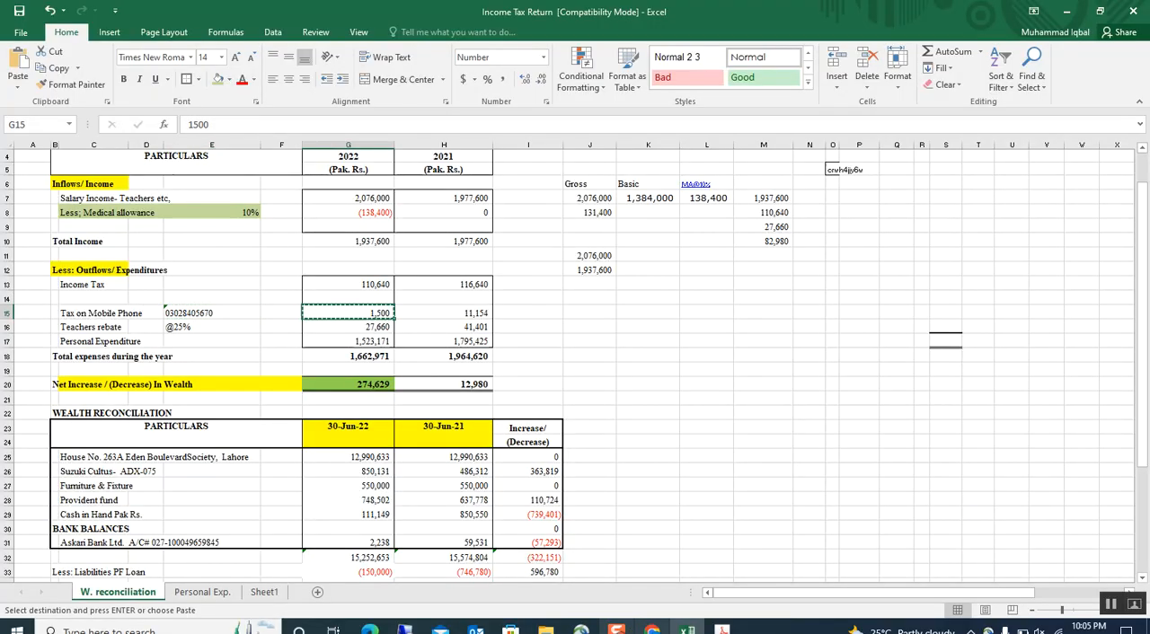
left_click(652, 629)
left_click(886, 418)
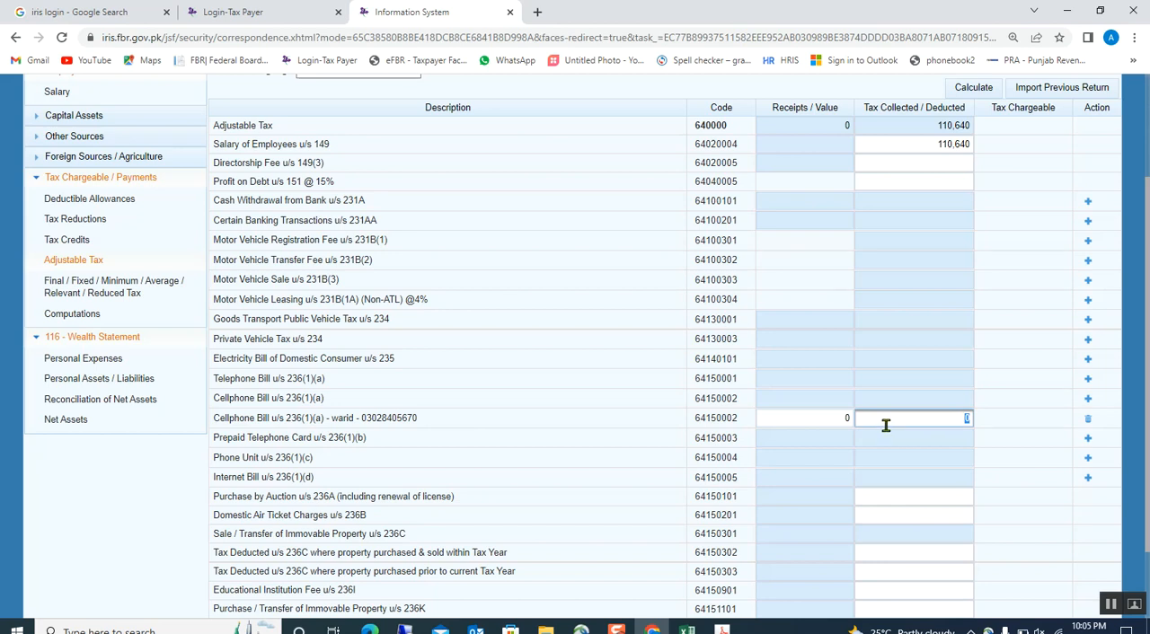
left_click(727, 418)
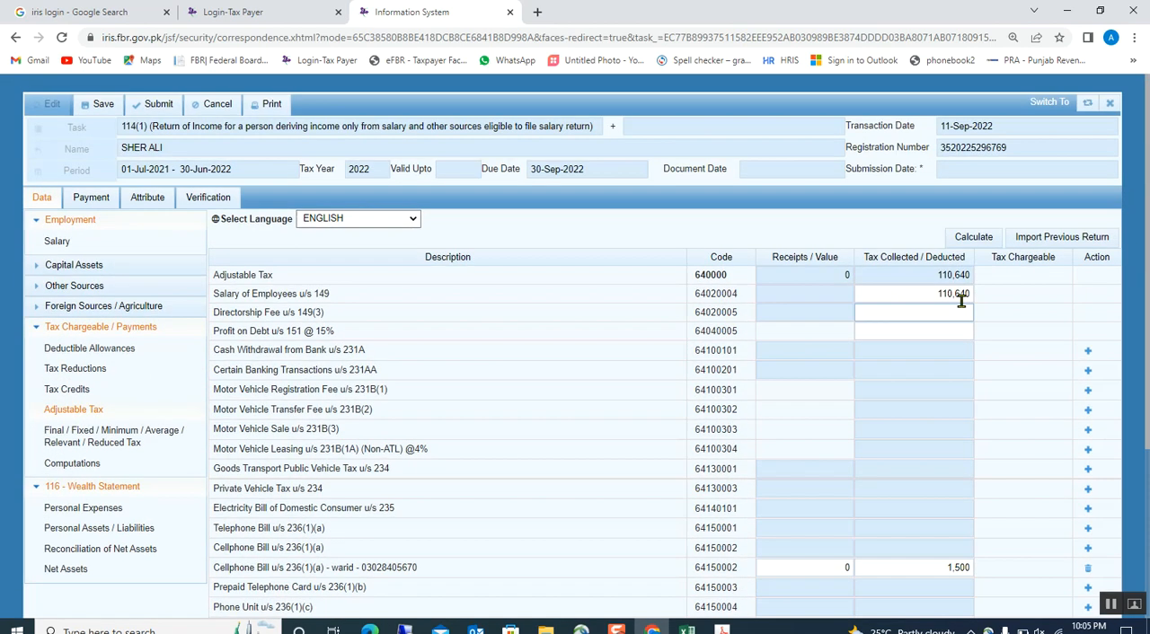
Calculate the adjustable tax, review the Computations, and save the return.
left_click(973, 237)
scroll(803, 424, "down", 4)
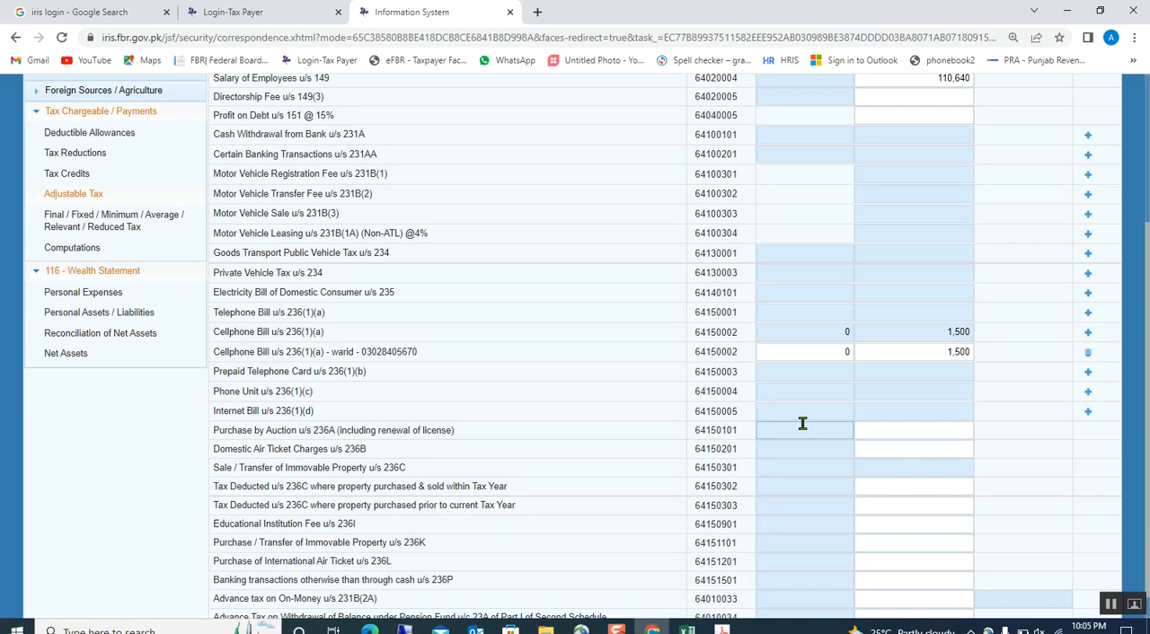
left_click(59, 218)
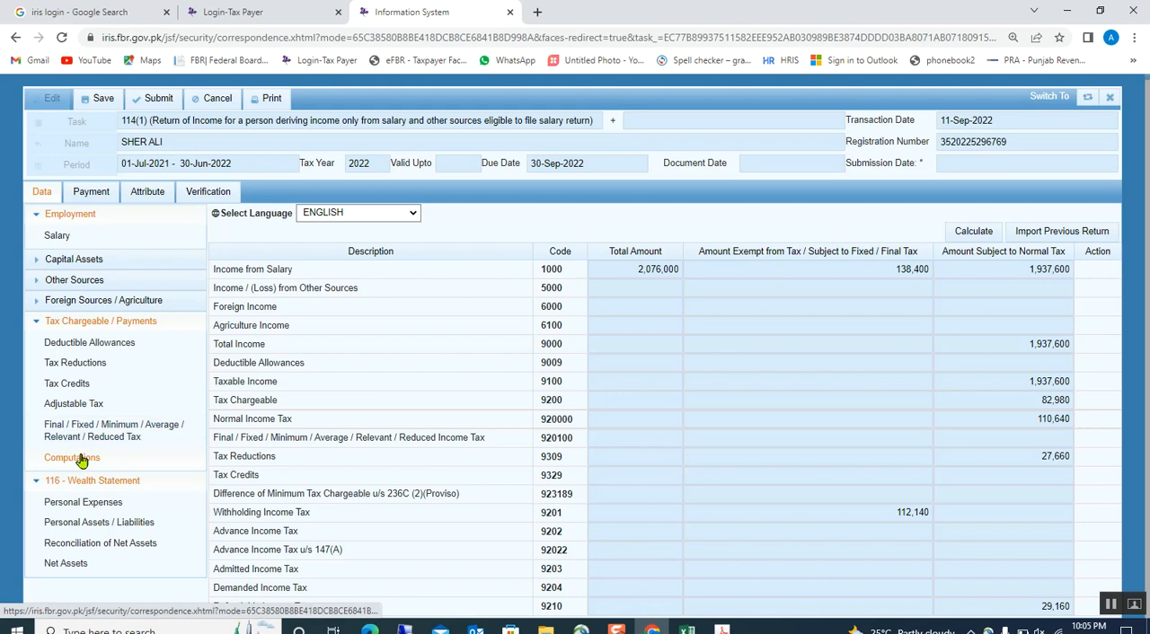
left_click(106, 99)
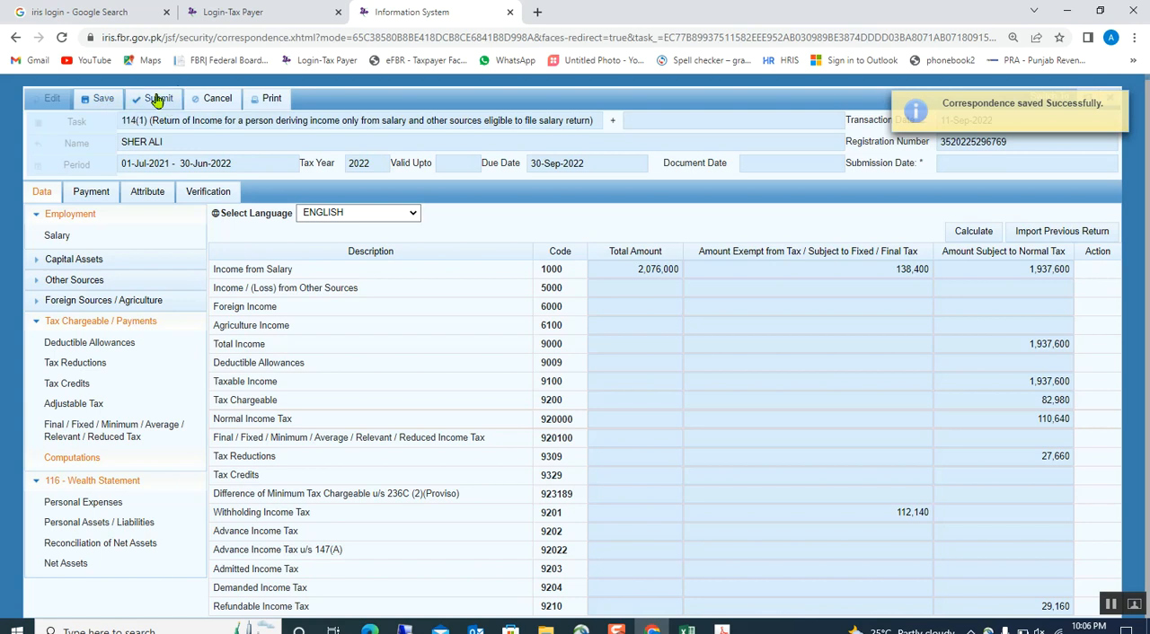
Open Personal Expenses in the wealth statement and copy the 106,858 vehicle running amount from Excel's Personal Exp. sheet.
left_click(78, 505)
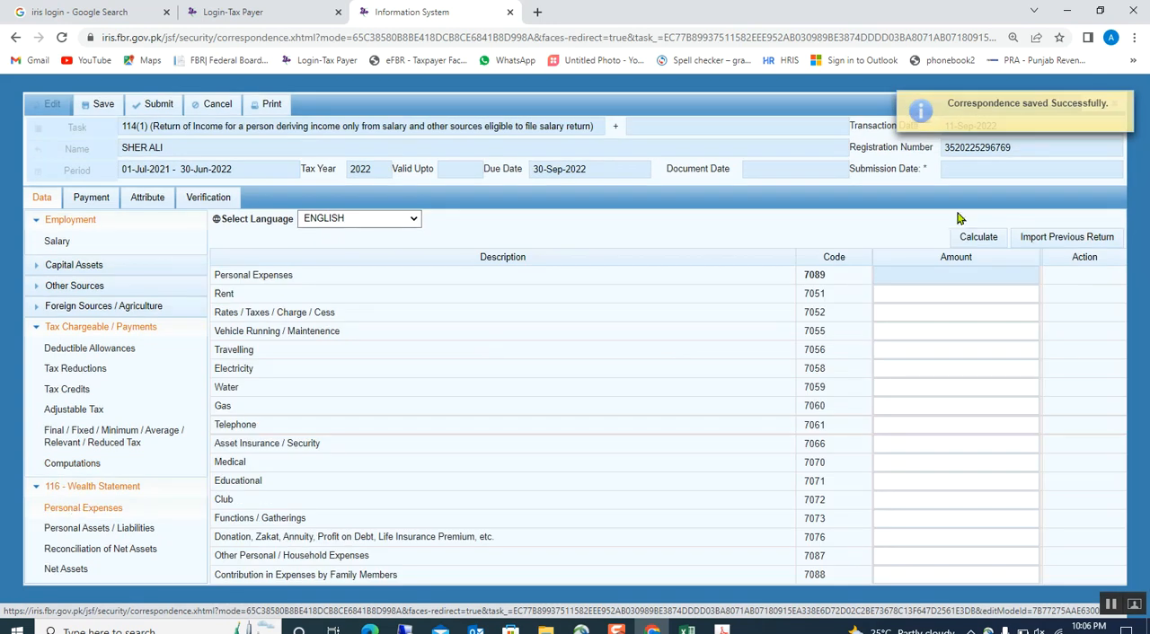
left_click(957, 482)
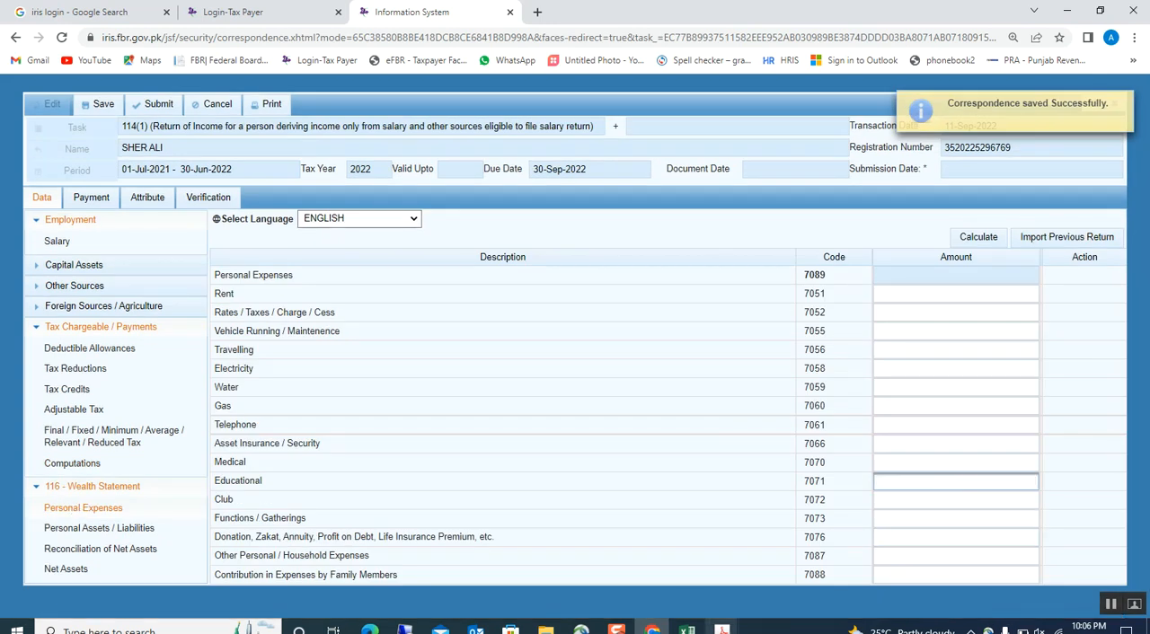
left_click(687, 628)
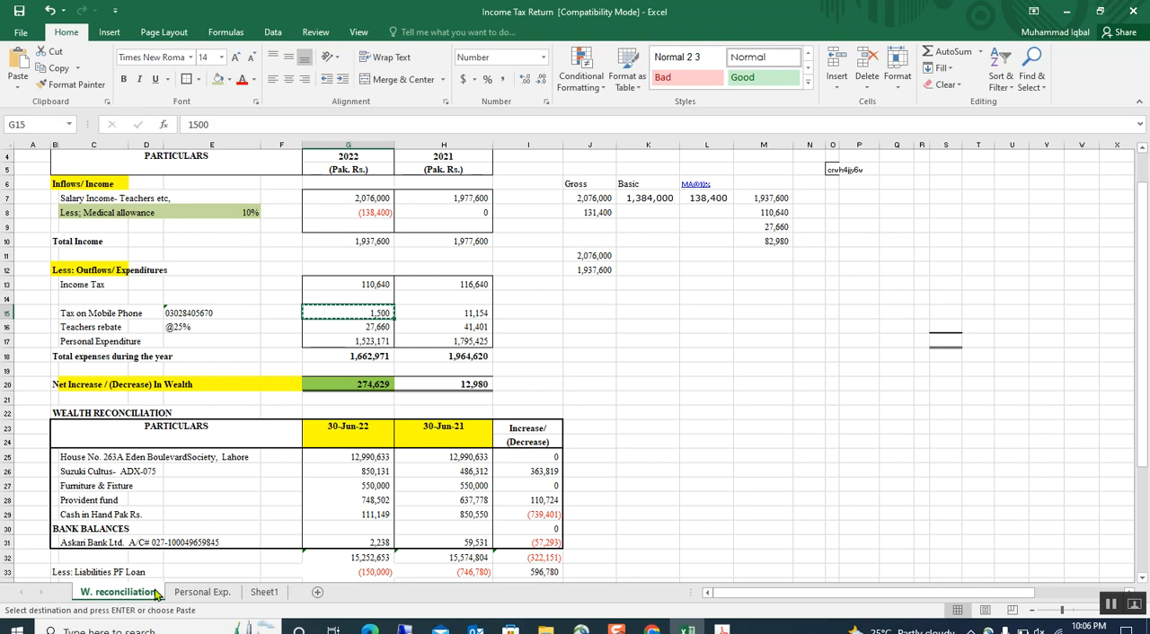
left_click(202, 591)
left_click(449, 319)
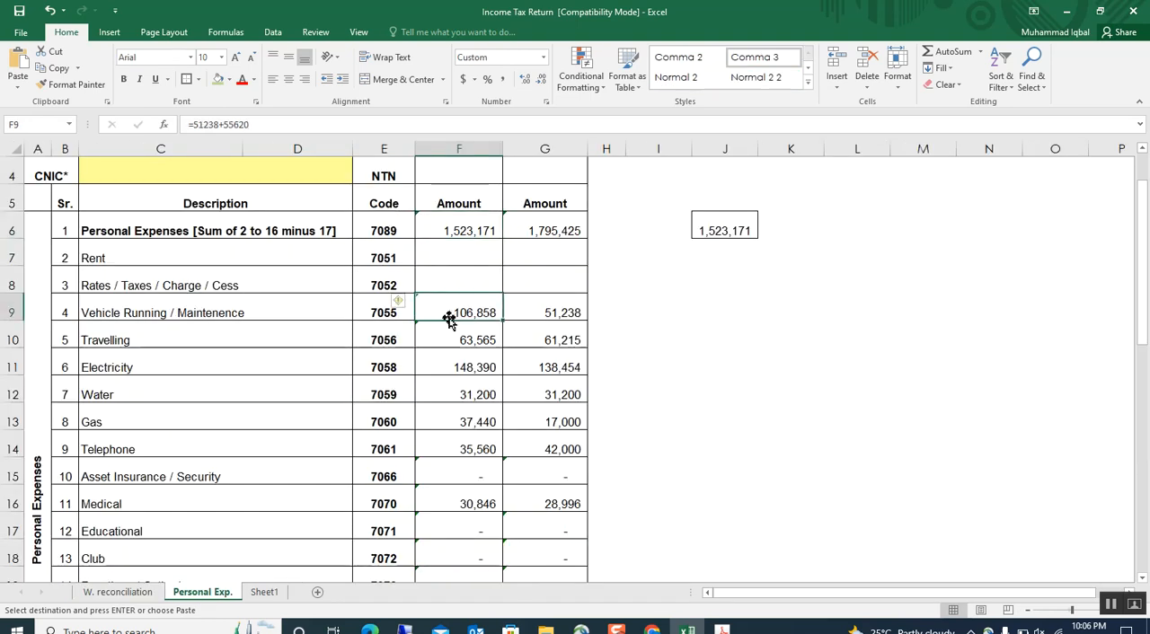
key("ctrl+c")
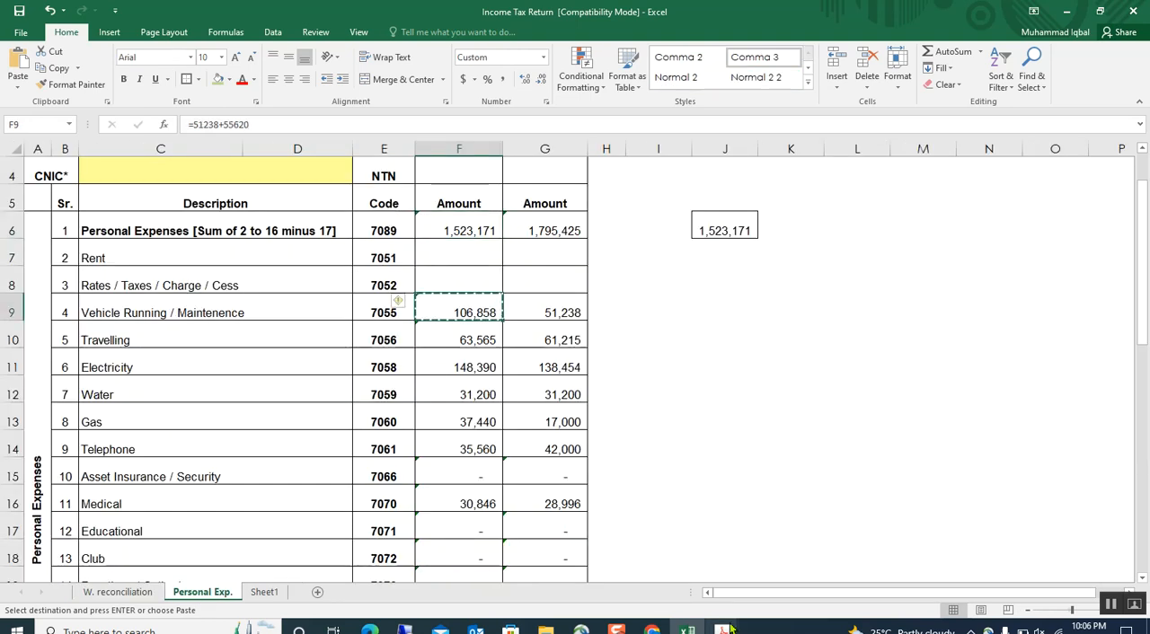
Enter 106,858 as Vehicle Running / Maintenence in the Iris personal expenses and calculate.
left_click(651, 628)
left_click(932, 337)
key("ctrl+v")
left_click(844, 416)
left_click(970, 236)
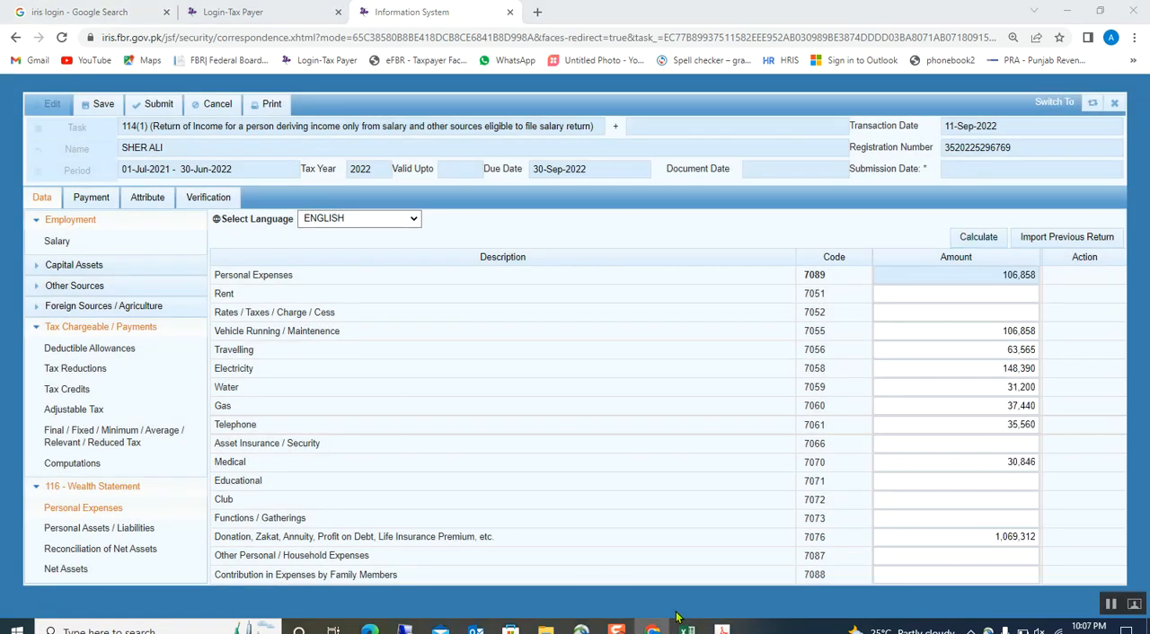
Compare the personal expenses entered in Iris with the amounts on Excel's Personal Exp. sheet.
left_click(682, 626)
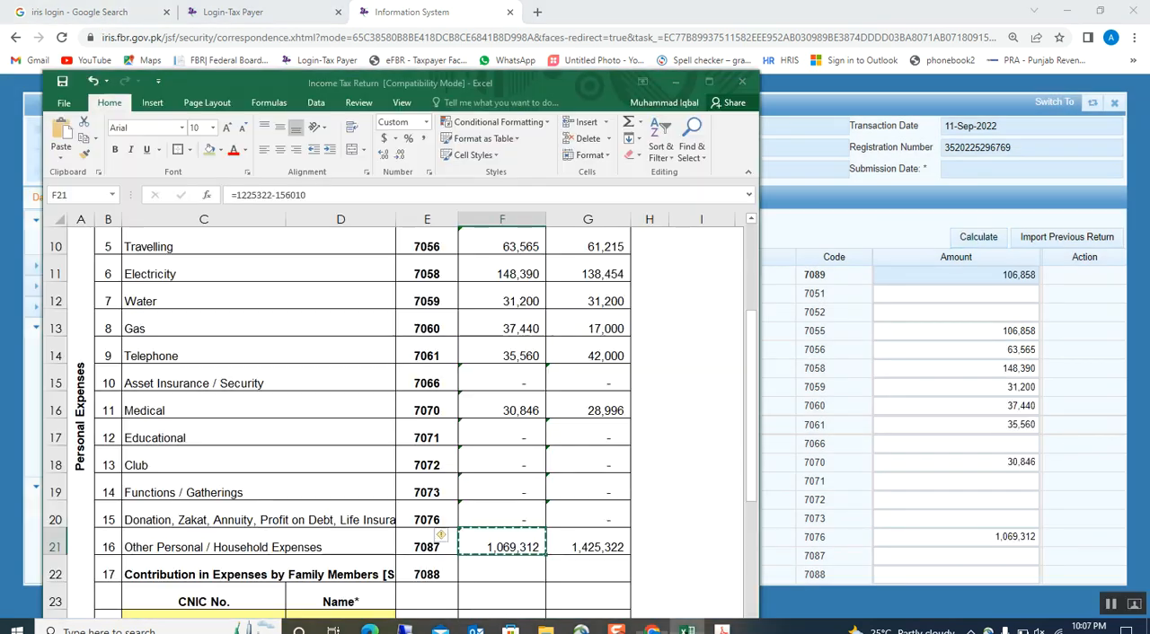
scroll(439, 411, "up", 3)
scroll(488, 462, "down", 1)
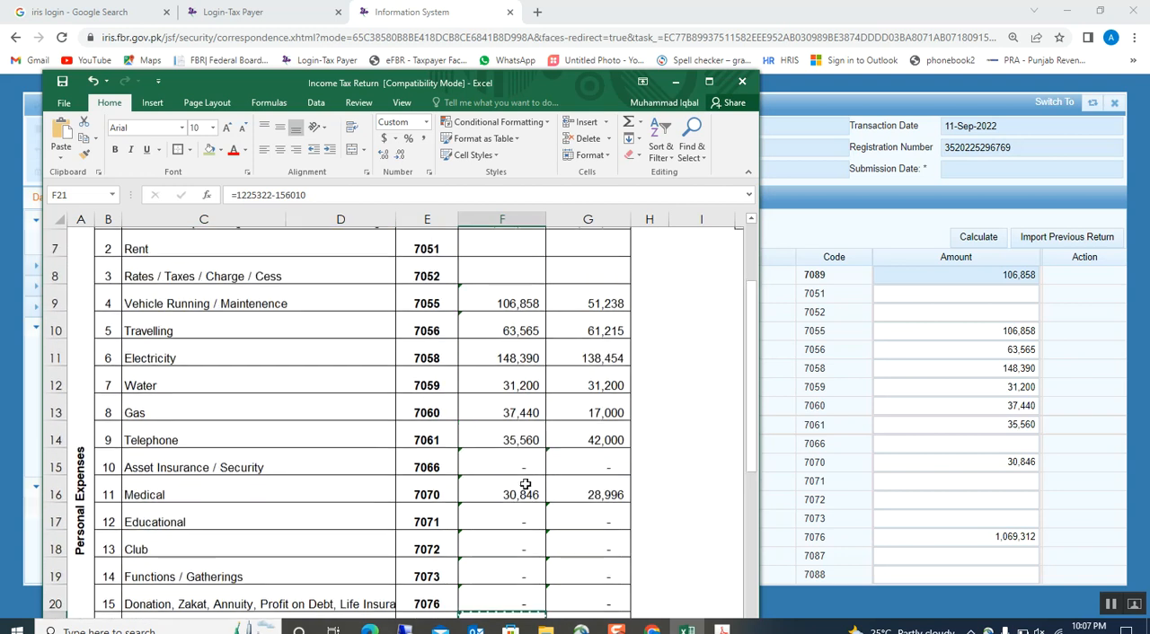
left_click(935, 428)
double_click(934, 430)
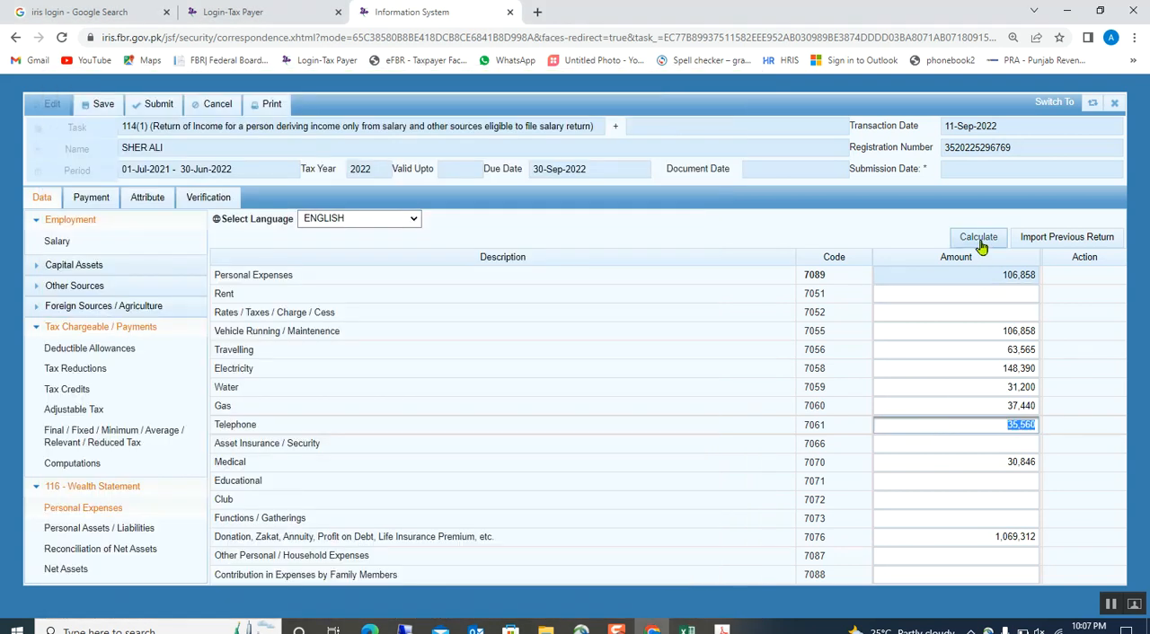
Recalculate the personal expenses total in Iris and check the entries against the Excel sheet again.
left_click(981, 244)
left_click(979, 248)
left_click(687, 629)
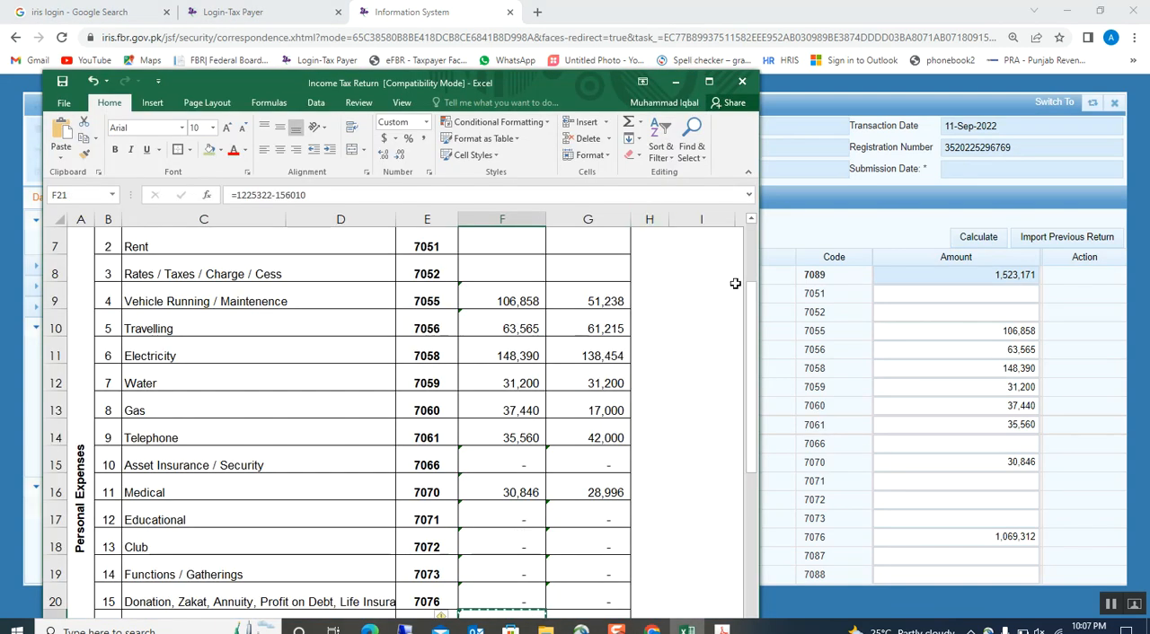
left_click(907, 446)
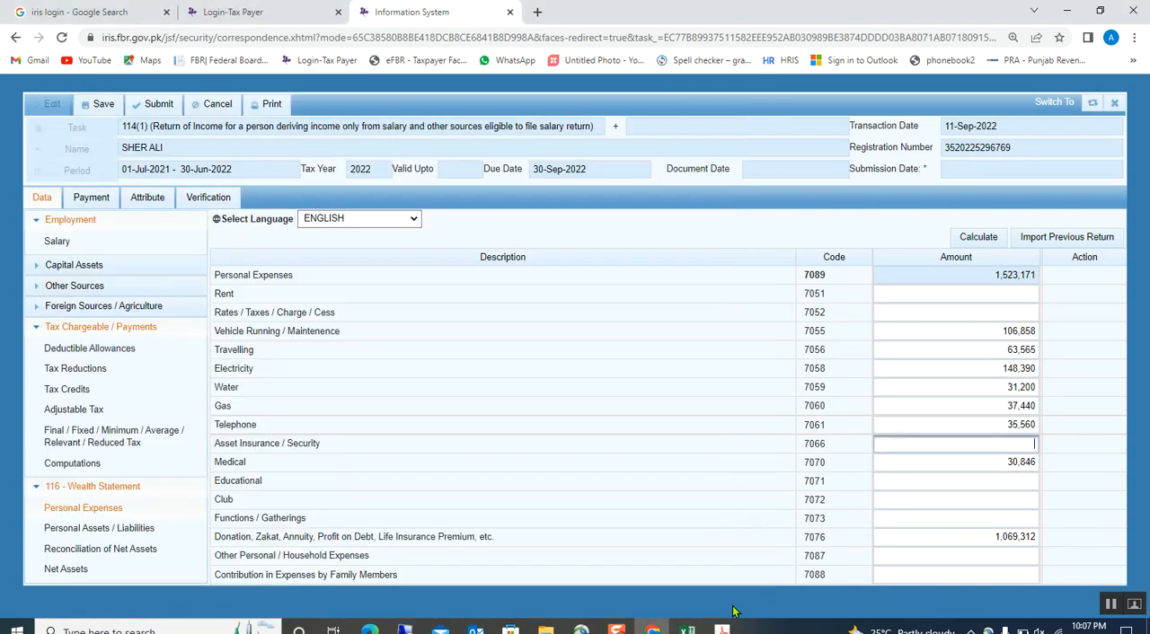
left_click(669, 509)
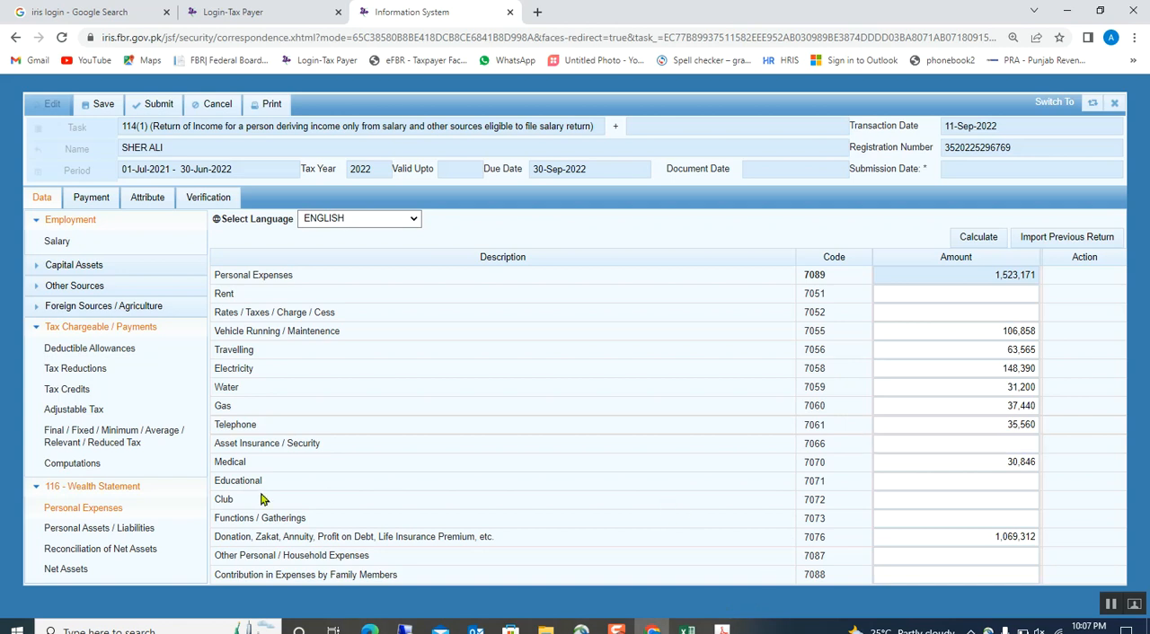
Start a non-business property entry under Personal Assets / Liabilities and copy the house description from Excel's W. reconciliation sheet.
left_click(96, 534)
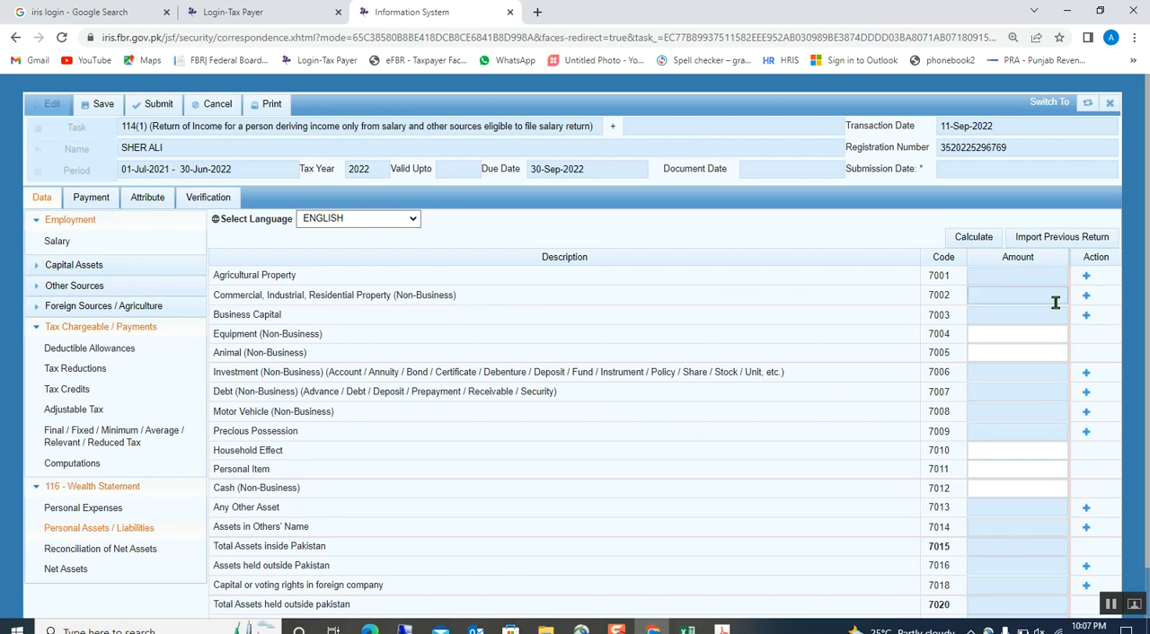
left_click(1085, 296)
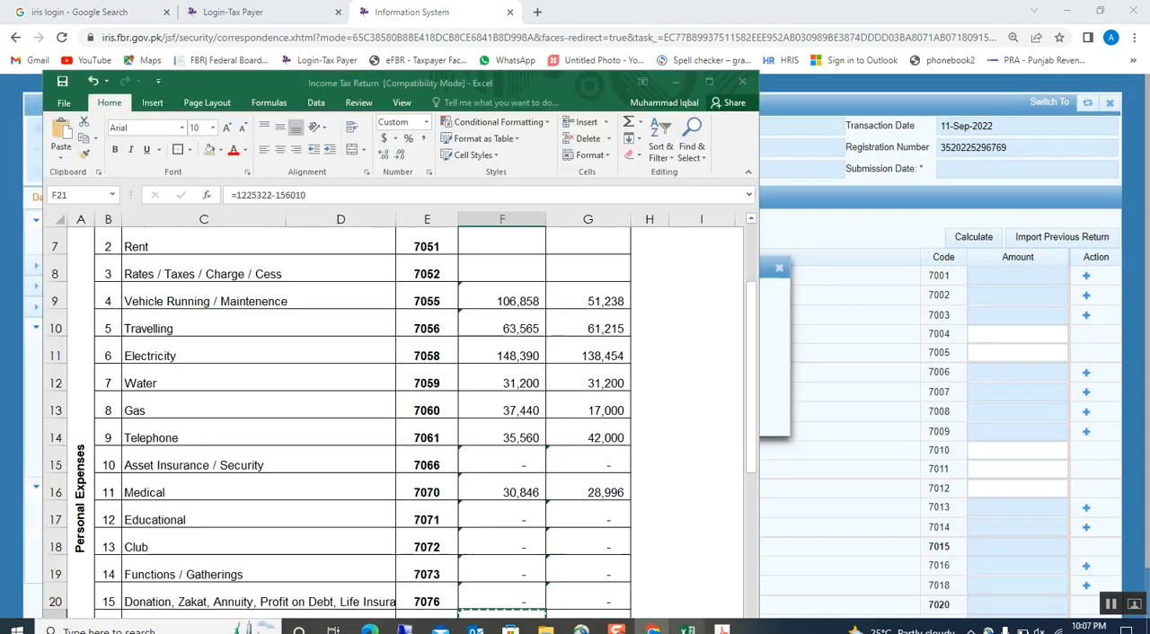
left_click(687, 629)
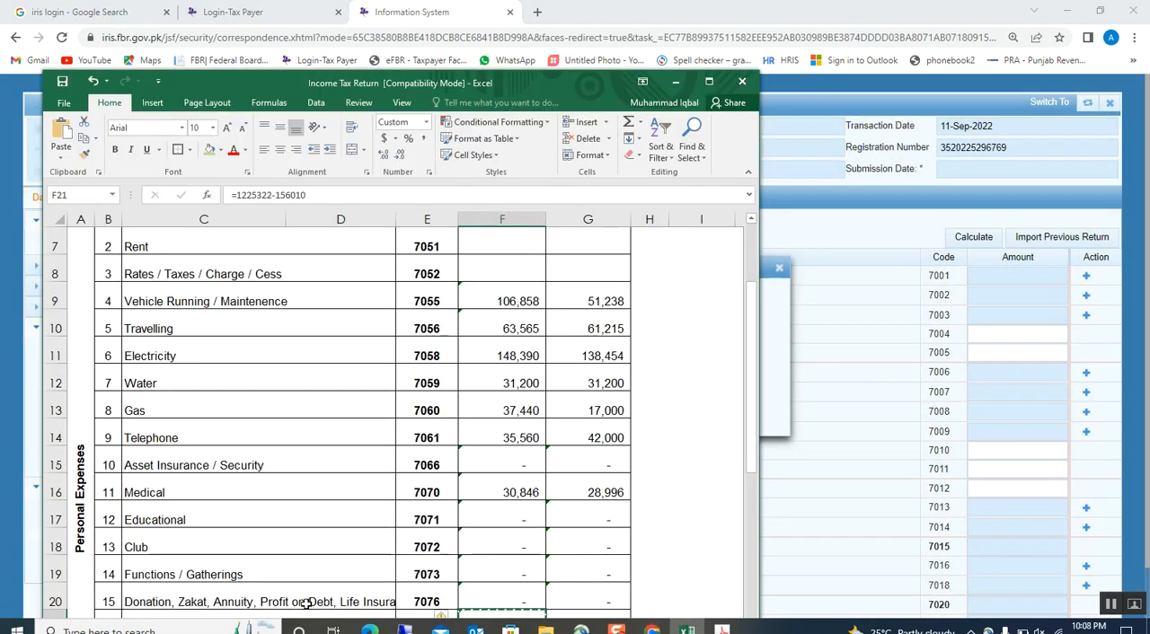
left_click(708, 81)
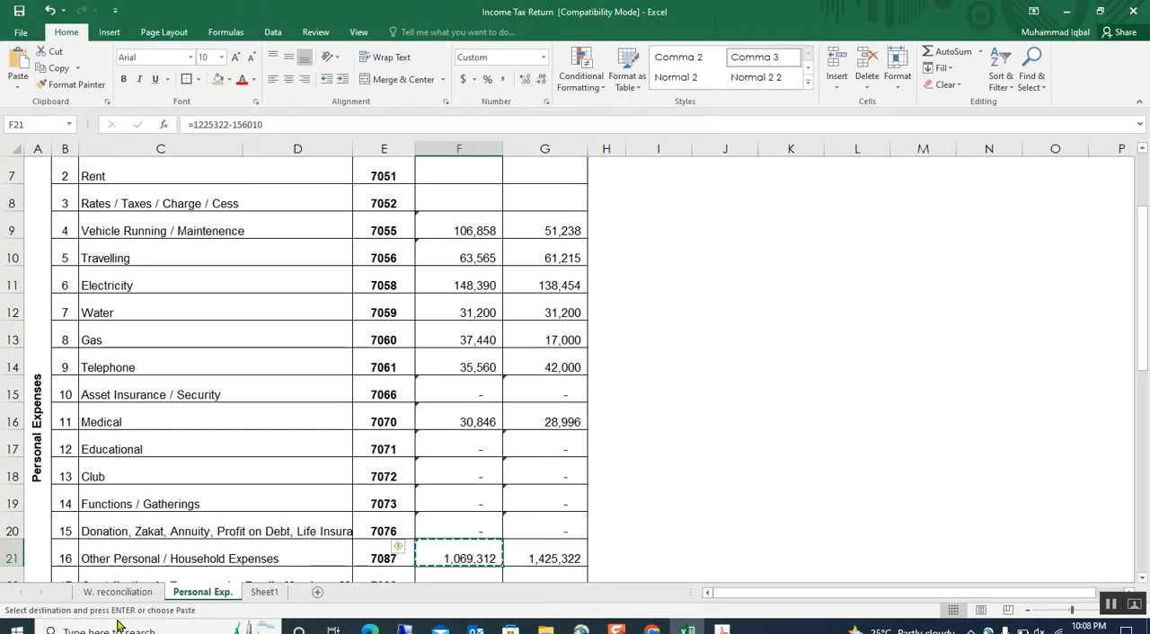
left_click(118, 592)
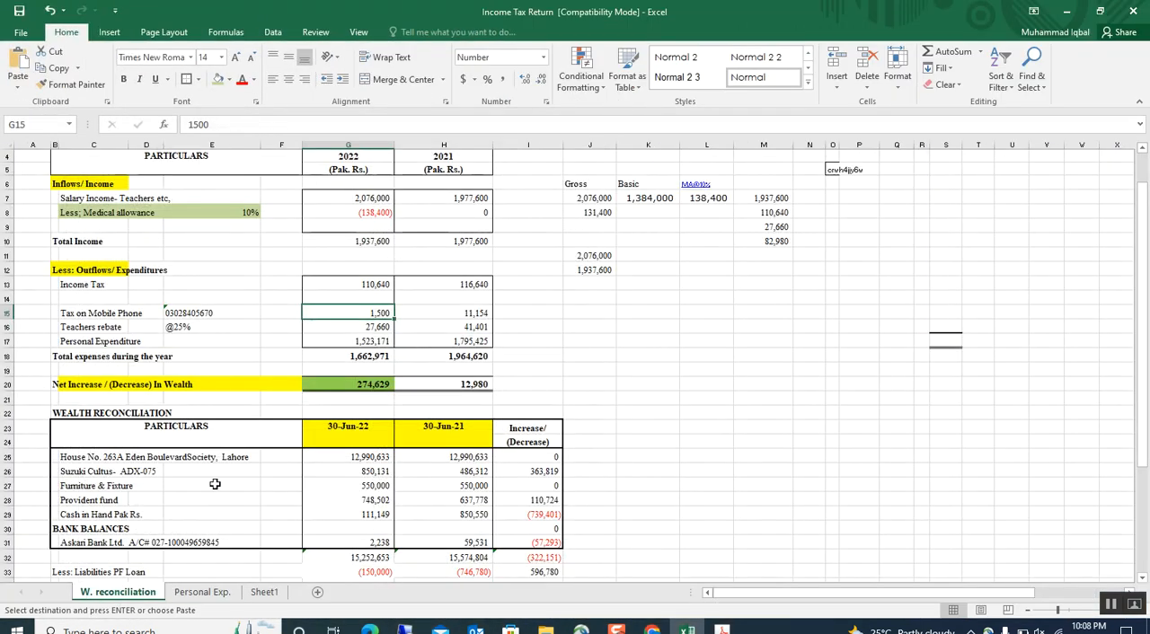
left_click(64, 462)
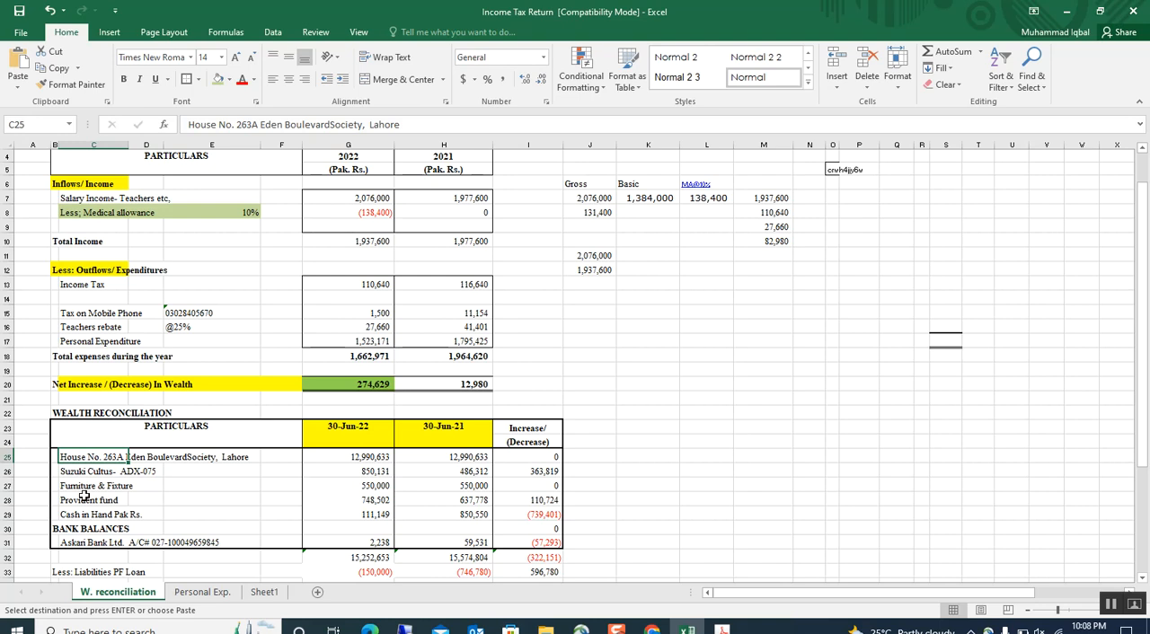
Add the residential property in Iris with "hosue" as Property and the copied house address as Contents.
left_click(653, 630)
left_click(502, 315)
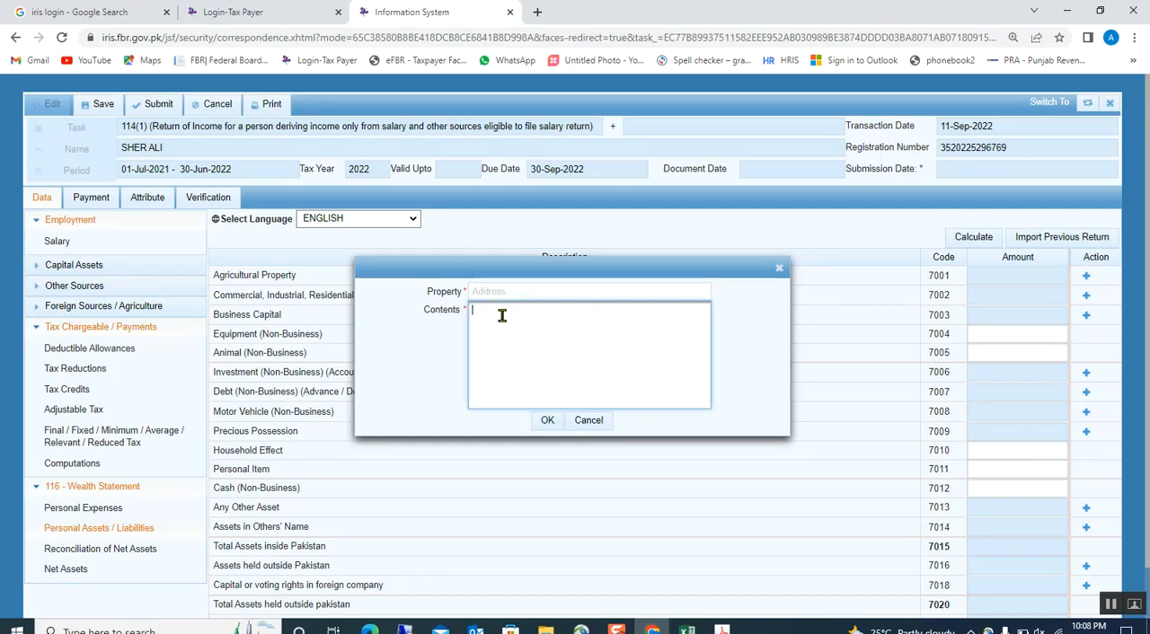
key("ctrl+v")
left_click(489, 291)
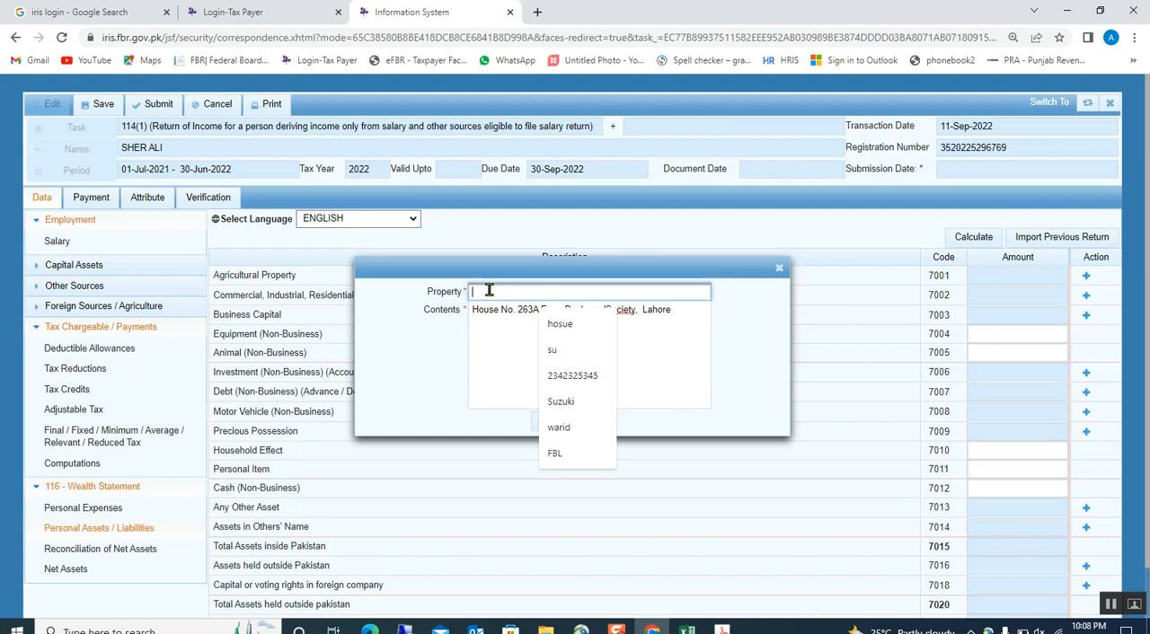
left_click(551, 325)
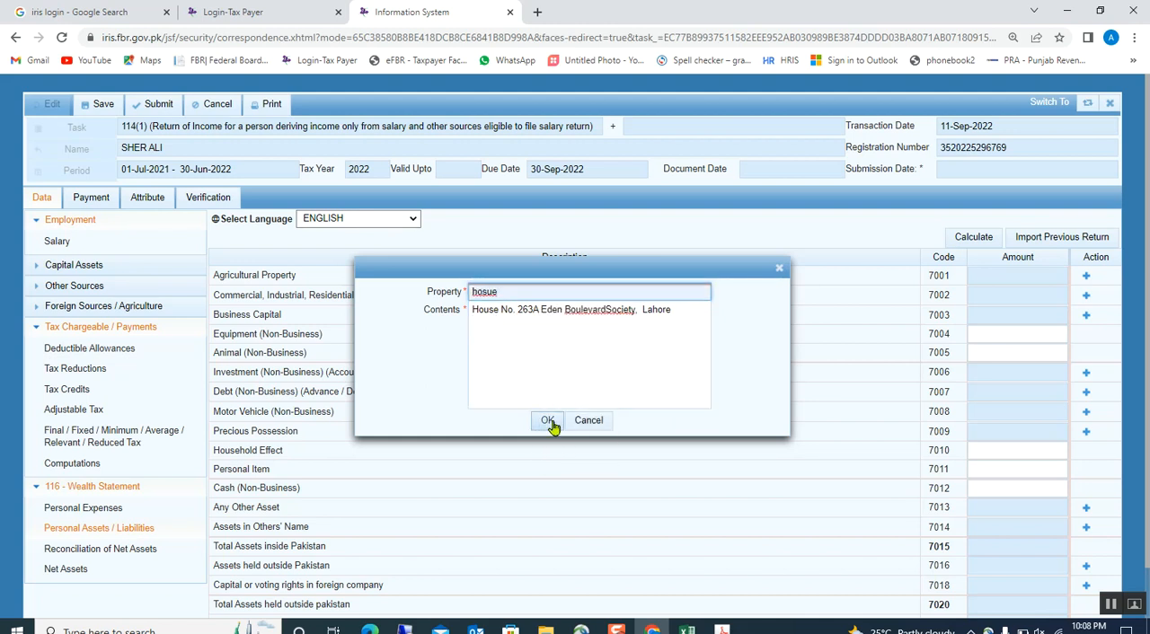
left_click(548, 422)
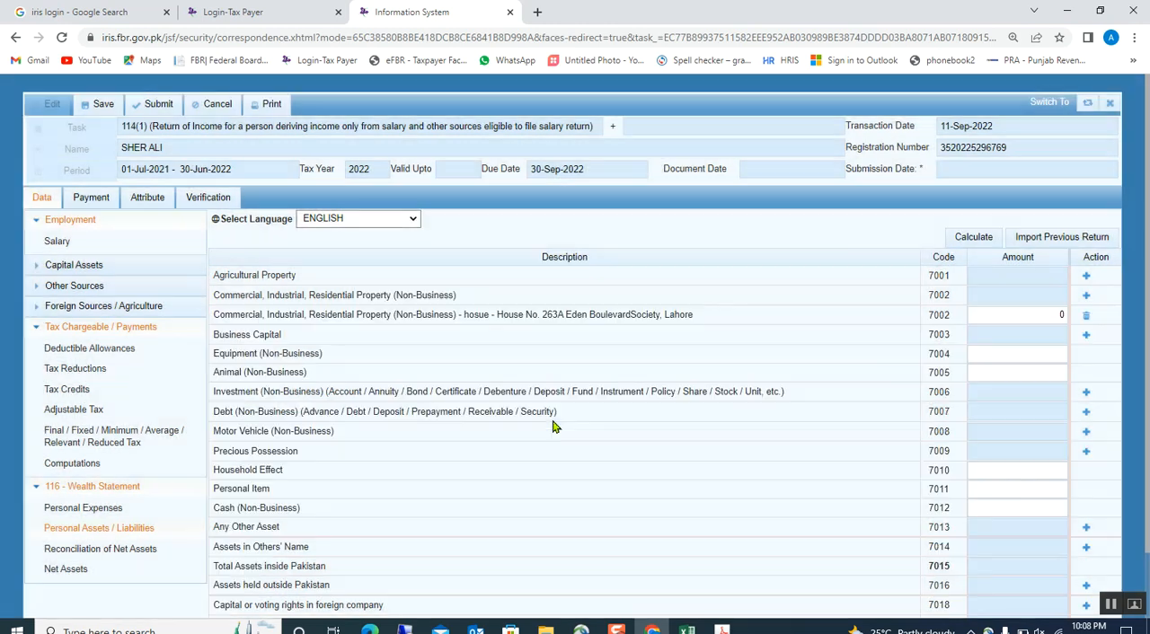
Copy the house's 30-Jun-22 value from Excel and enter 12,990,633 as the residential property amount in Iris.
left_click(688, 629)
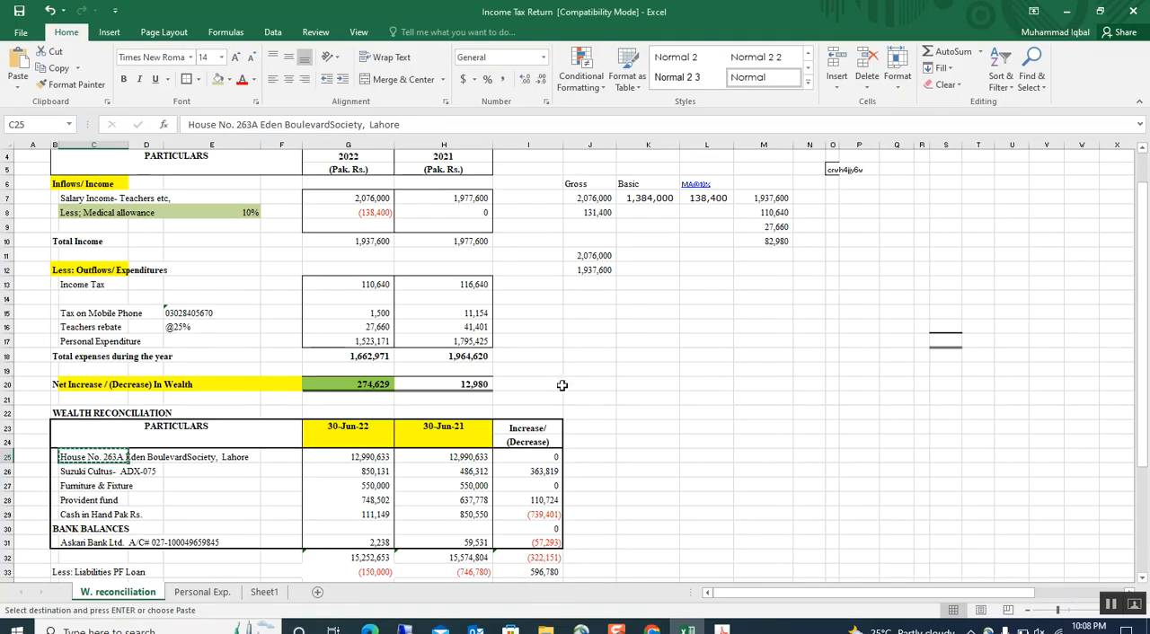
left_click(368, 457)
key("ctrl+c")
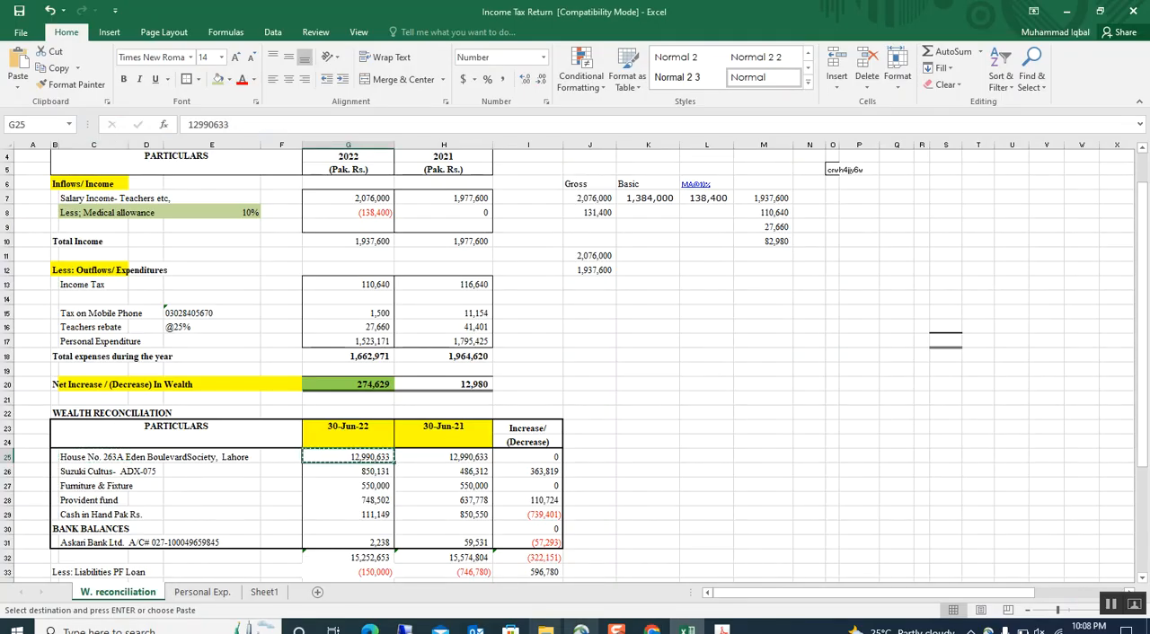
left_click(653, 629)
left_click(1031, 314)
double_click(1031, 311)
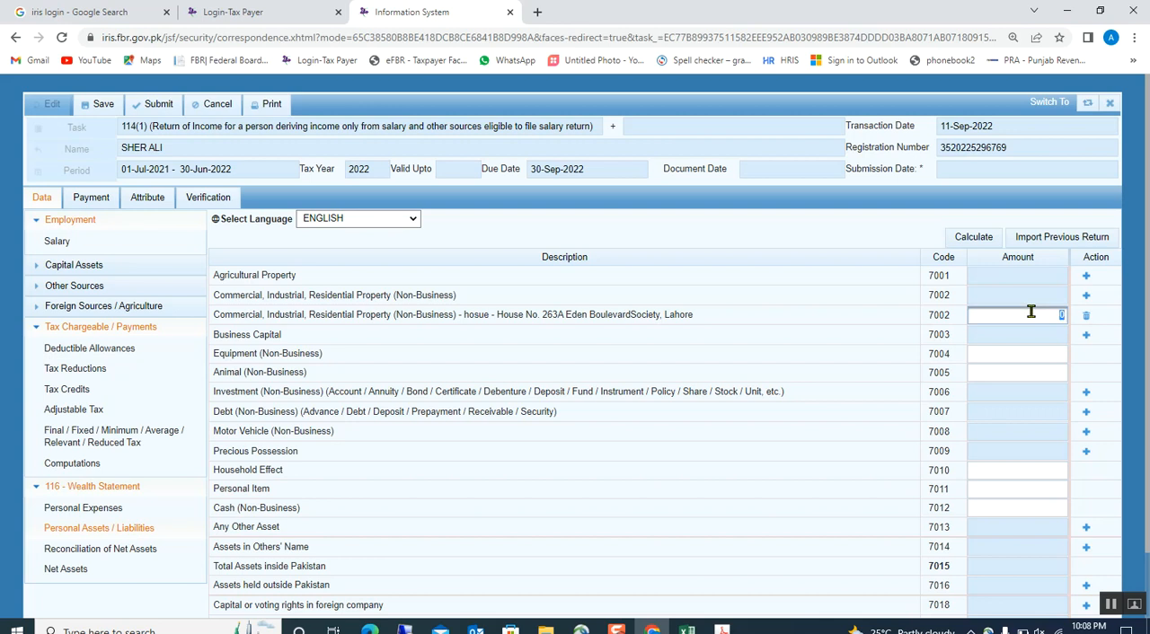
key("ctrl+v")
left_click(845, 351)
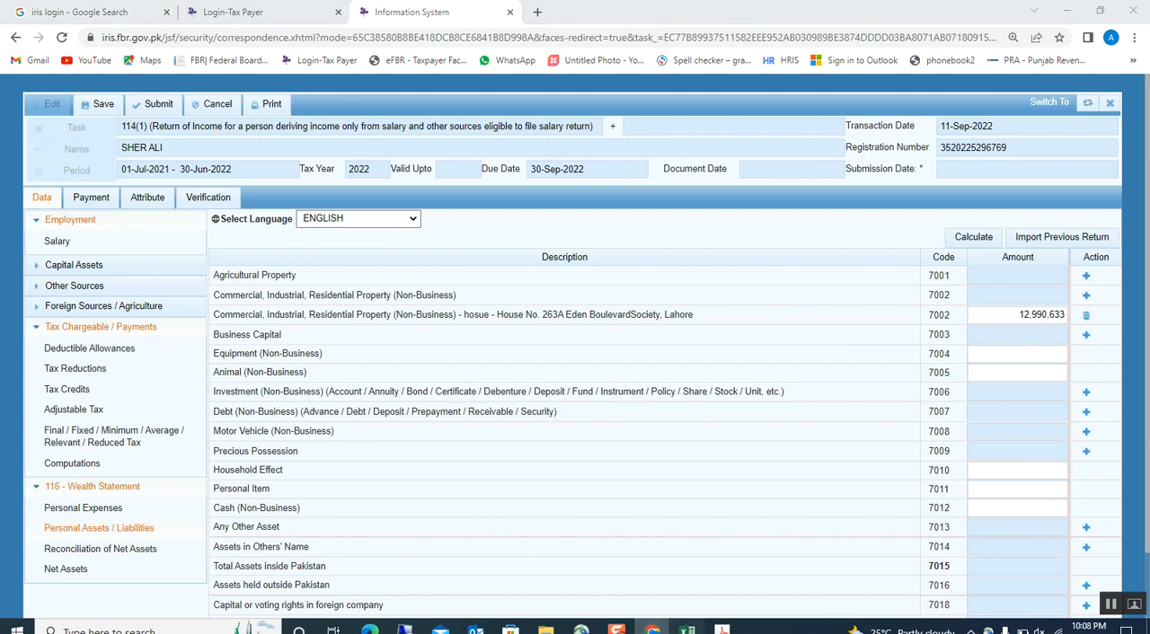
Copy the Suzuki Cultus description from Excel's wealth reconciliation and return to the assets list in Iris.
left_click(687, 629)
left_click(350, 472)
left_click(79, 473)
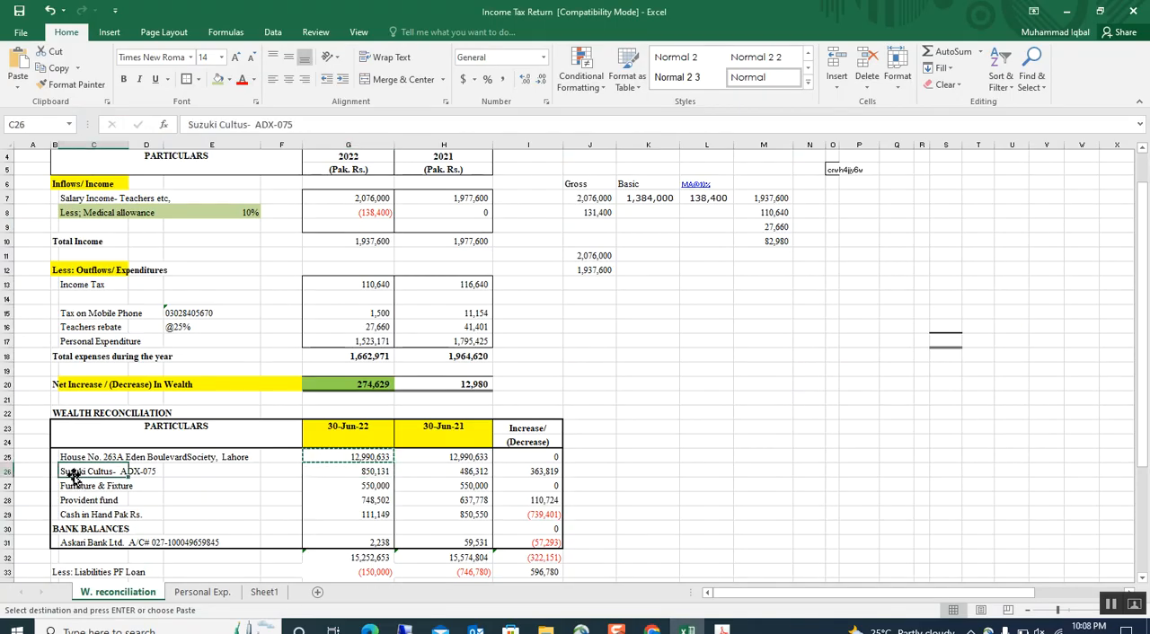
left_click(652, 628)
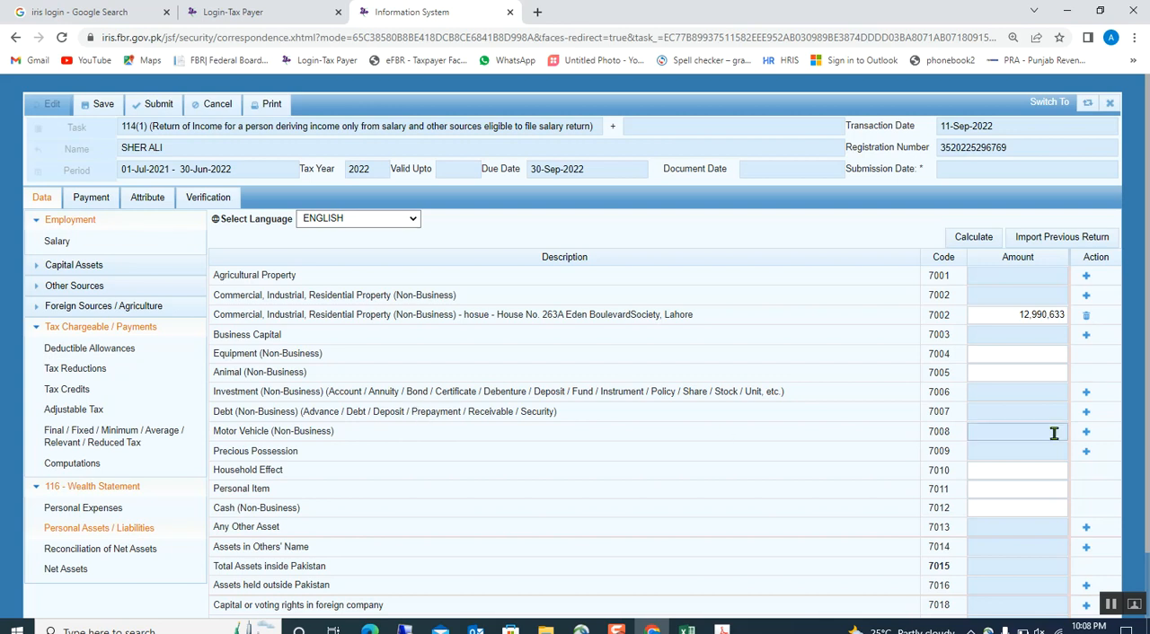
left_click(1087, 413)
left_click(536, 329)
left_click(586, 423)
Add a non-business motor vehicle entry with Suzuki as Vehicle and the copied Suzuki Cultus description as Contents.
left_click(1086, 431)
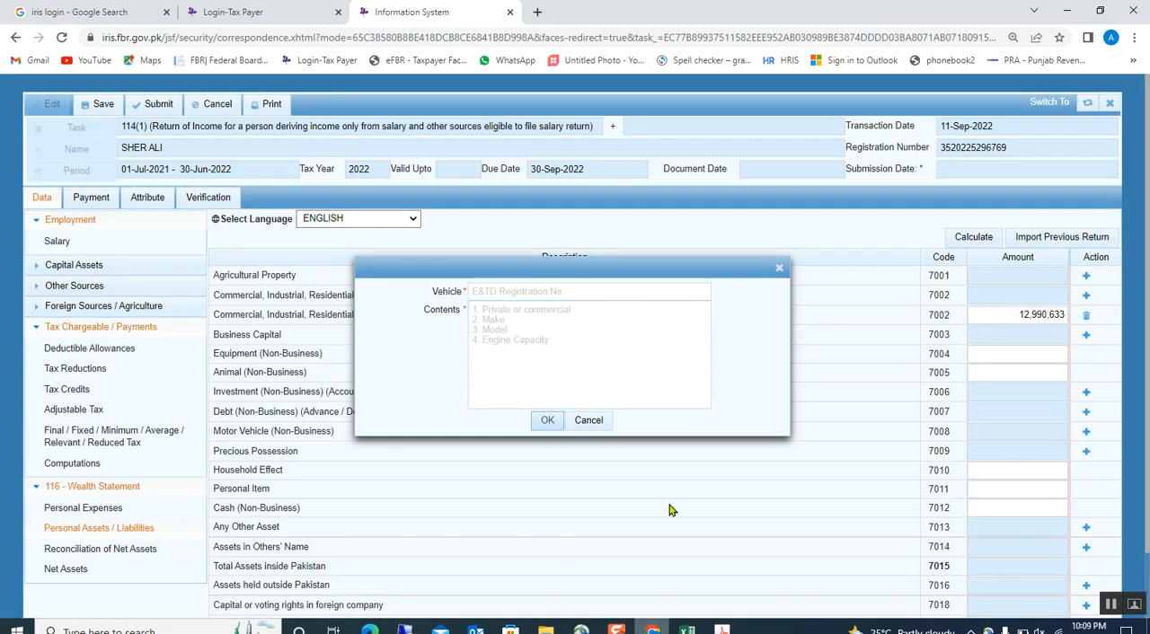
left_click(513, 319)
key("ctrl+v")
left_click(504, 294)
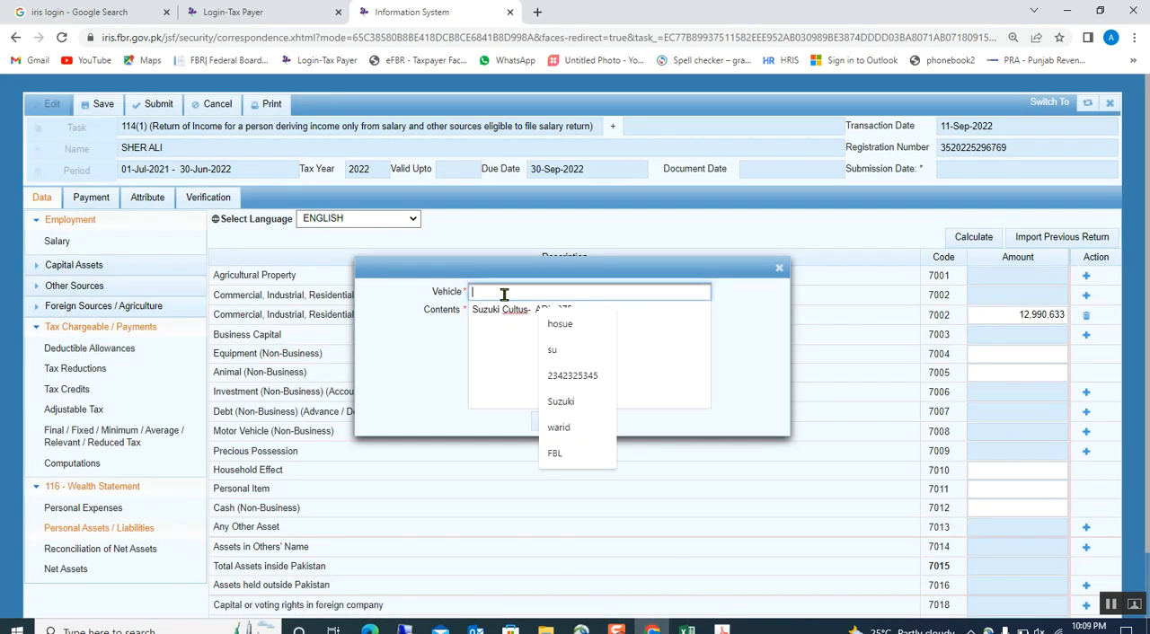
left_click(564, 400)
left_click(550, 424)
Copy the Suzuki Cultus's 30-Jun-22 value from Excel and enter 850,131 as the motor vehicle amount in Iris.
left_click(1024, 452)
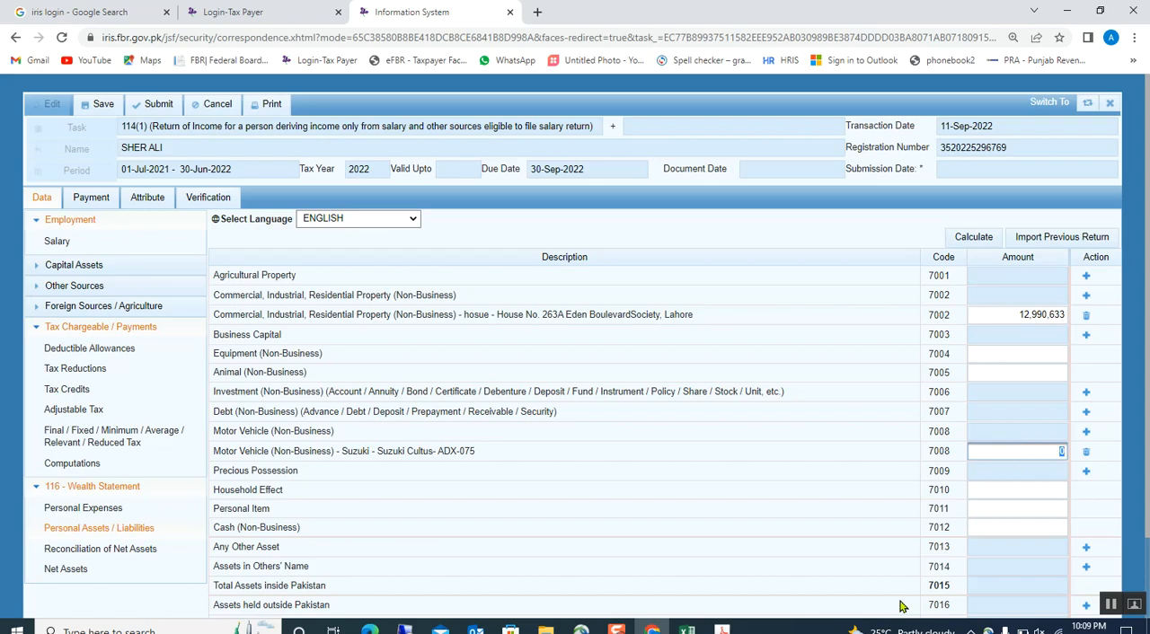
left_click(688, 629)
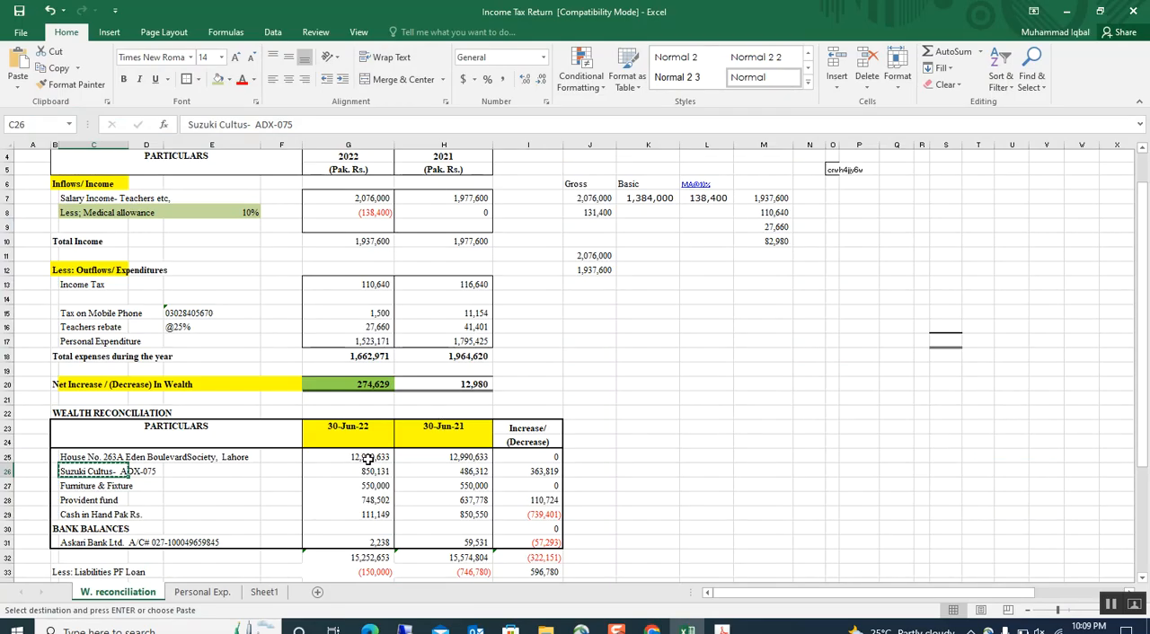
left_click(370, 471)
key("ctrl+c")
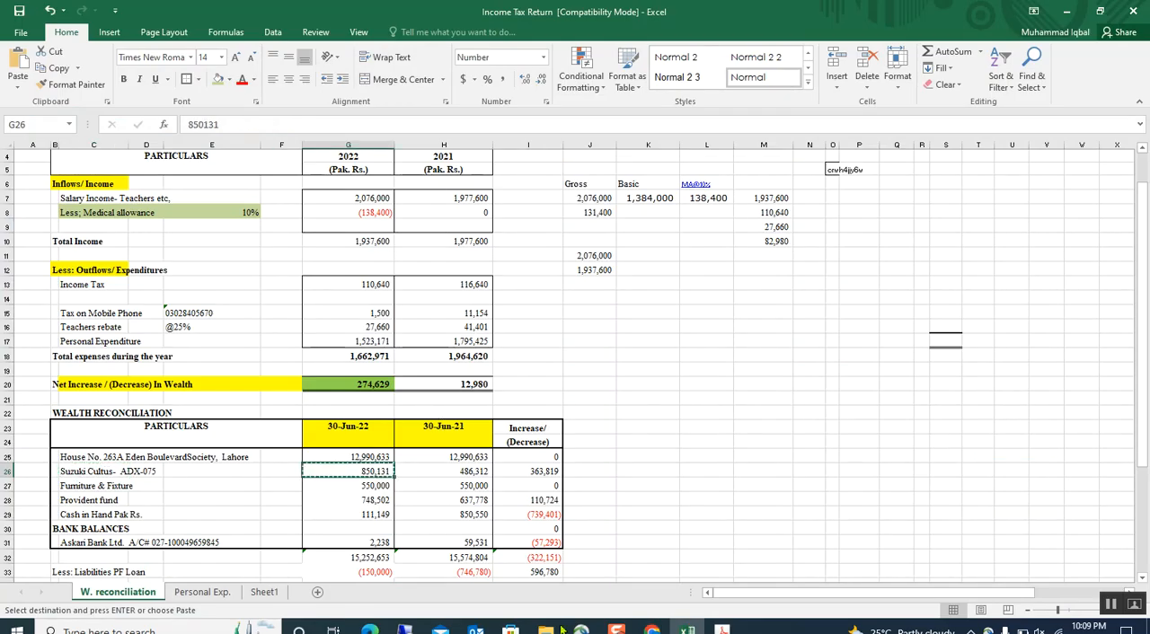
left_click(653, 629)
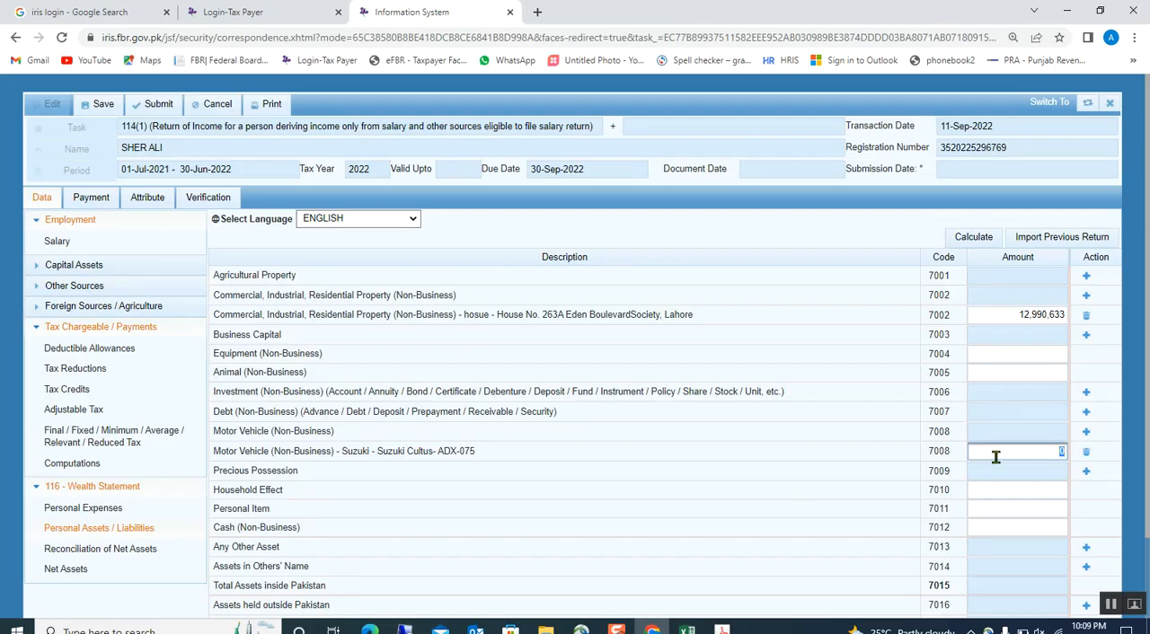
key("ctrl+v")
left_click(835, 437)
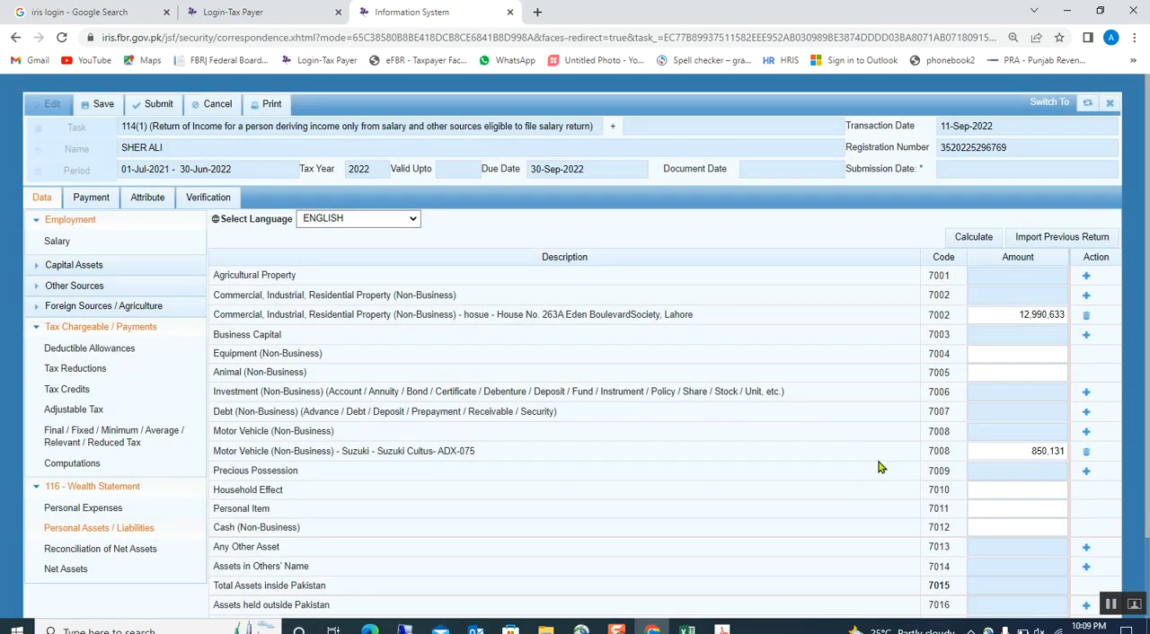
Copy the 30-Jun-22 Furniture & Fixture value from Excel and enter 550,000 as Household Effect in Iris.
left_click(687, 629)
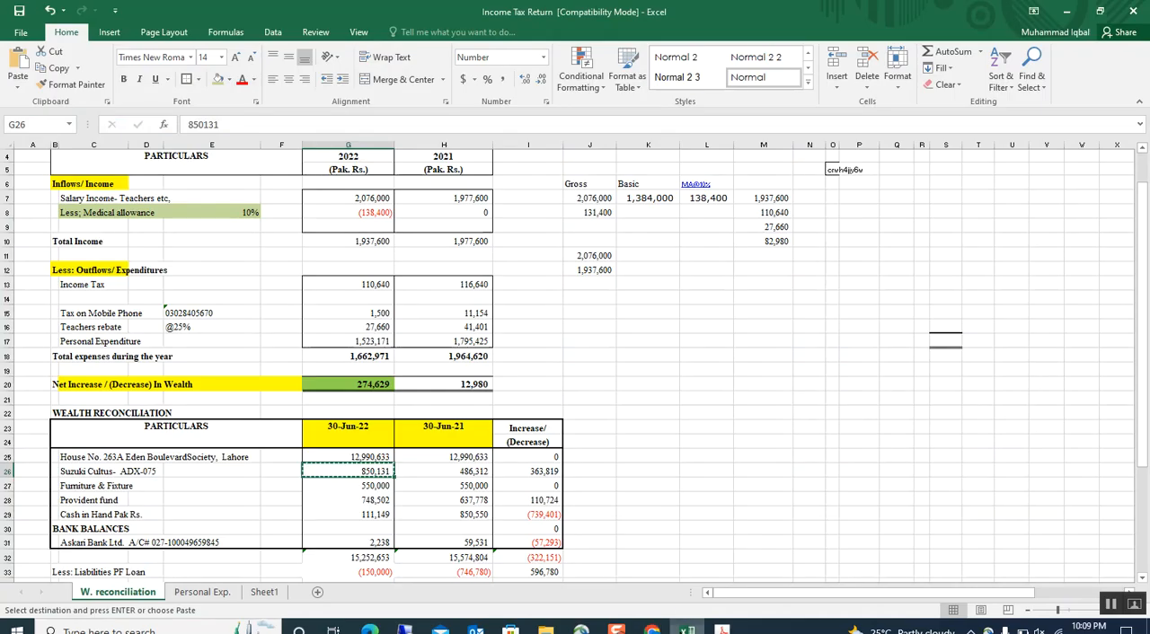
left_click(340, 487)
key("ctrl+c")
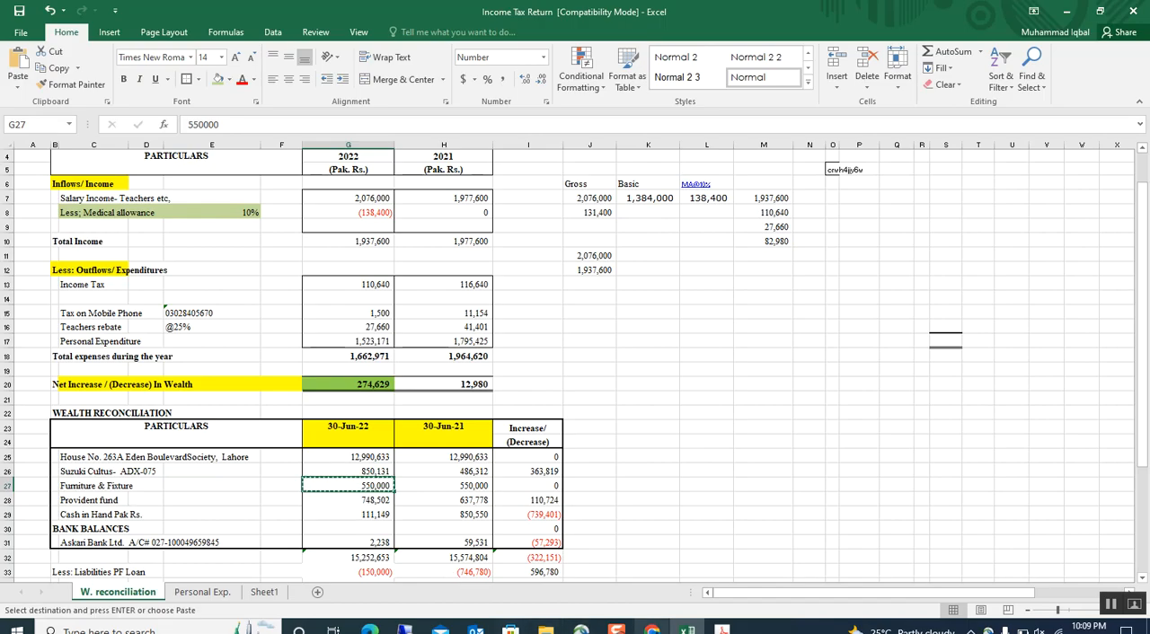
key("alt+Tab")
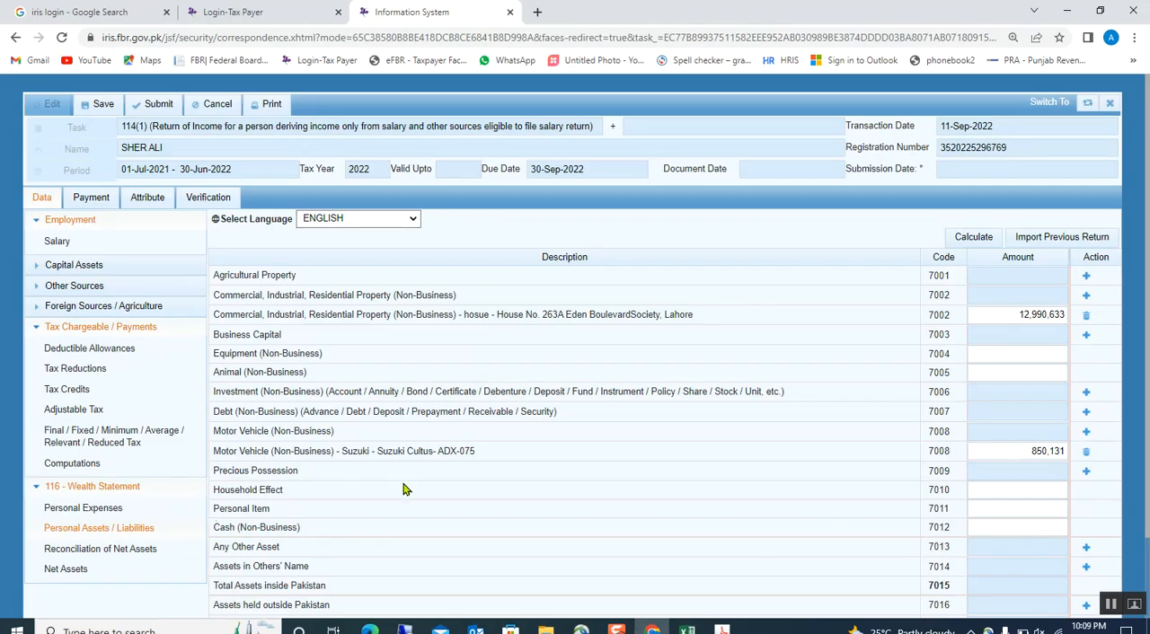
left_click(1003, 484)
left_click(844, 508)
Copy the 30-Jun-22 Cash in Hand value from Excel and enter 111,149 as Cash (Non-Business) in Iris.
left_click(1018, 507)
left_click(688, 629)
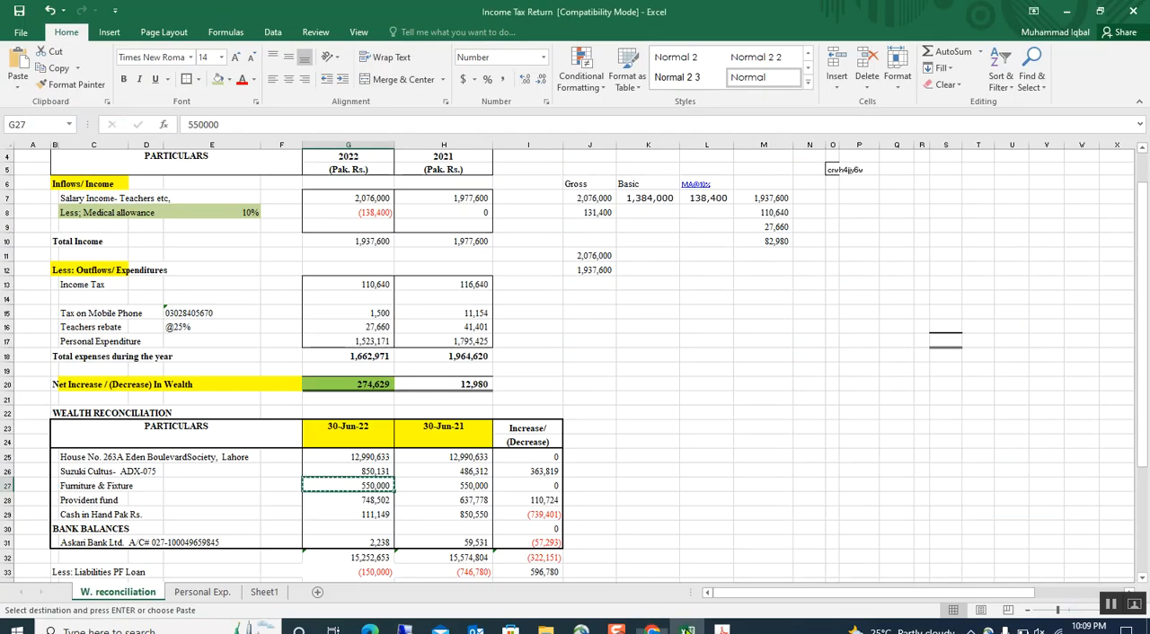
left_click(359, 498)
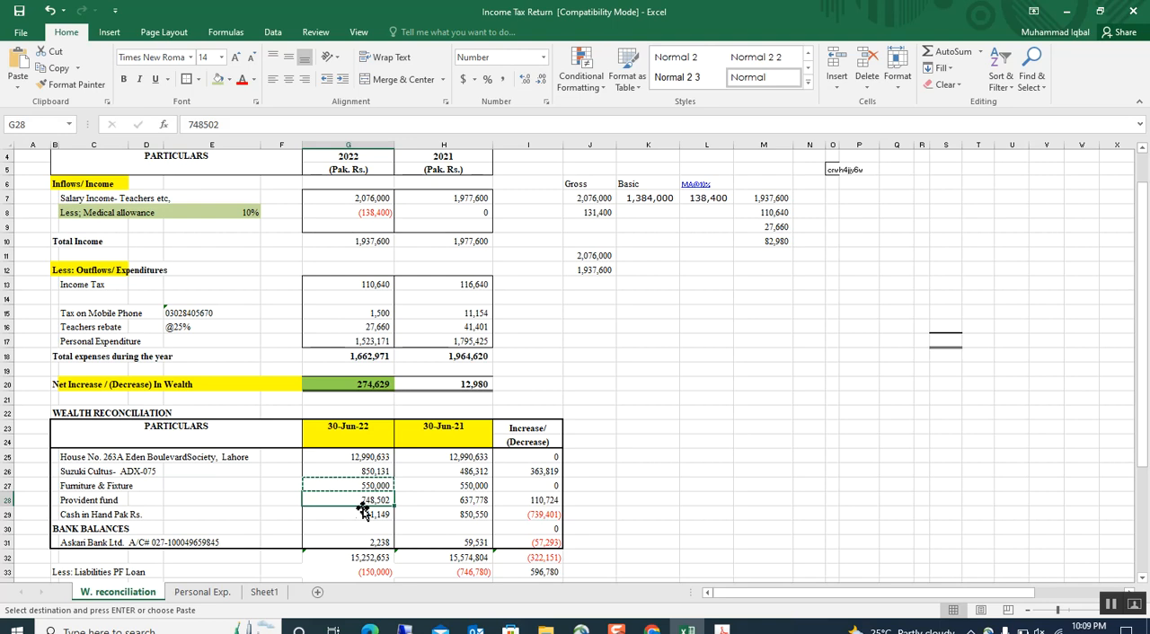
left_click(355, 515)
key("ctrl+c")
left_click(688, 629)
left_click(1011, 527)
left_click(819, 527)
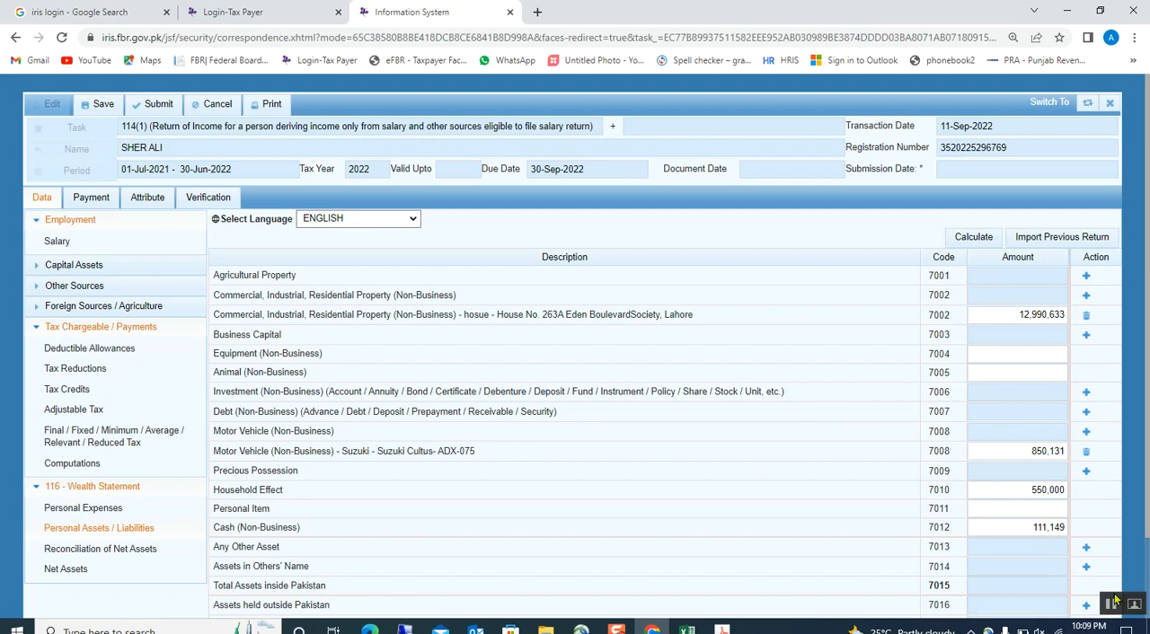
Start a new non-business investment entry (code 7006) and enter pf as the Investment.
left_click(1087, 395)
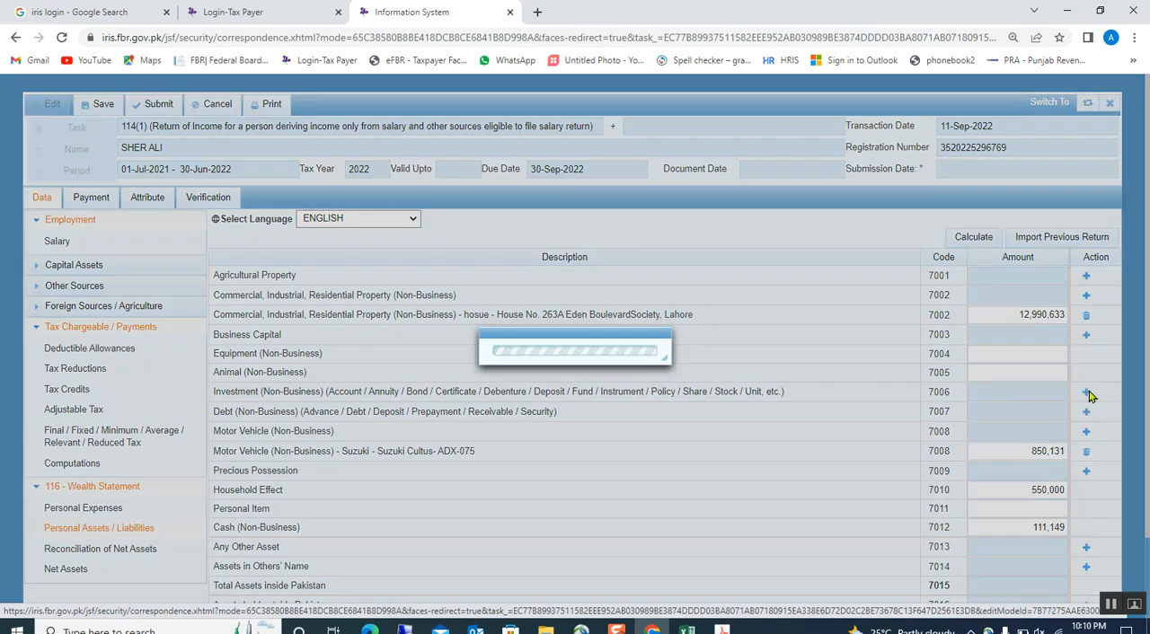
left_click(558, 342)
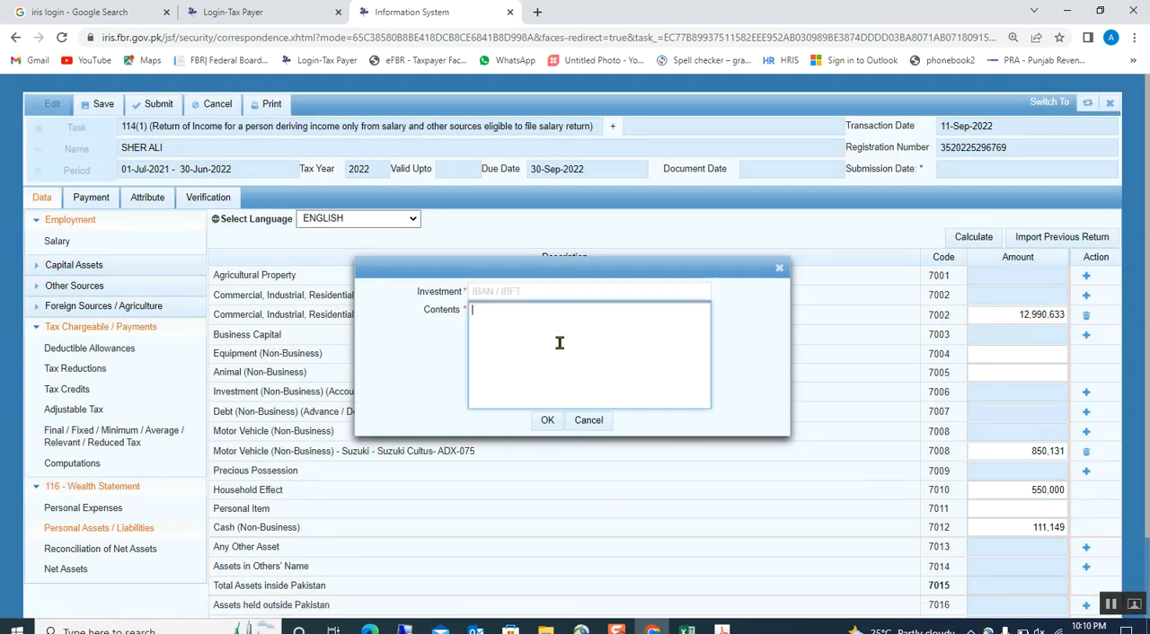
left_click(559, 293)
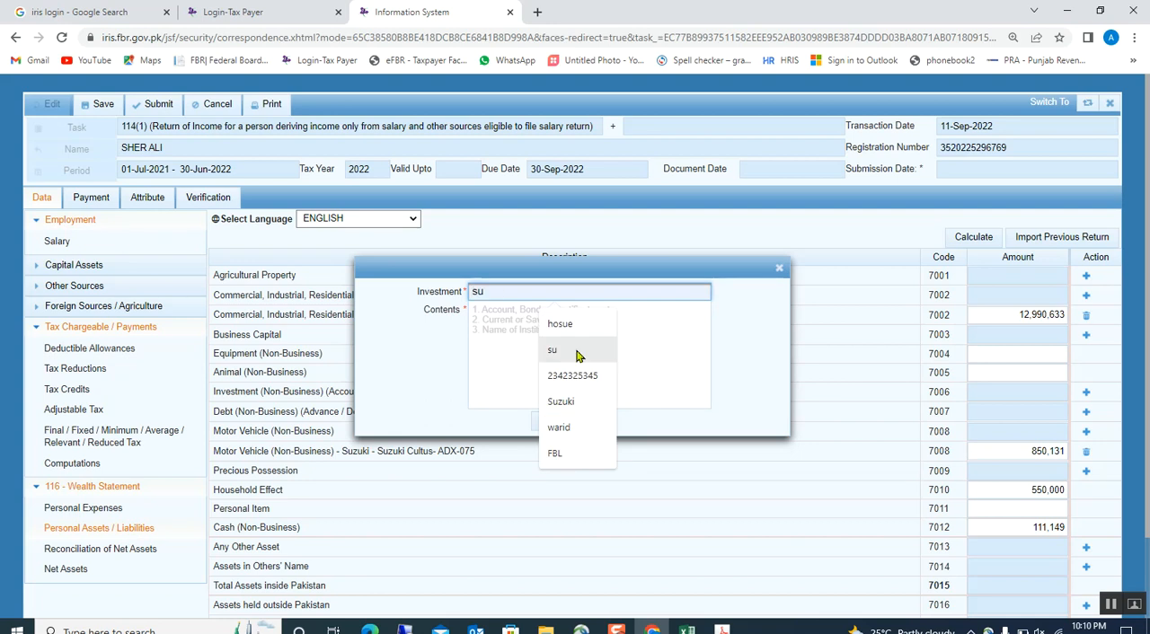
type("p")
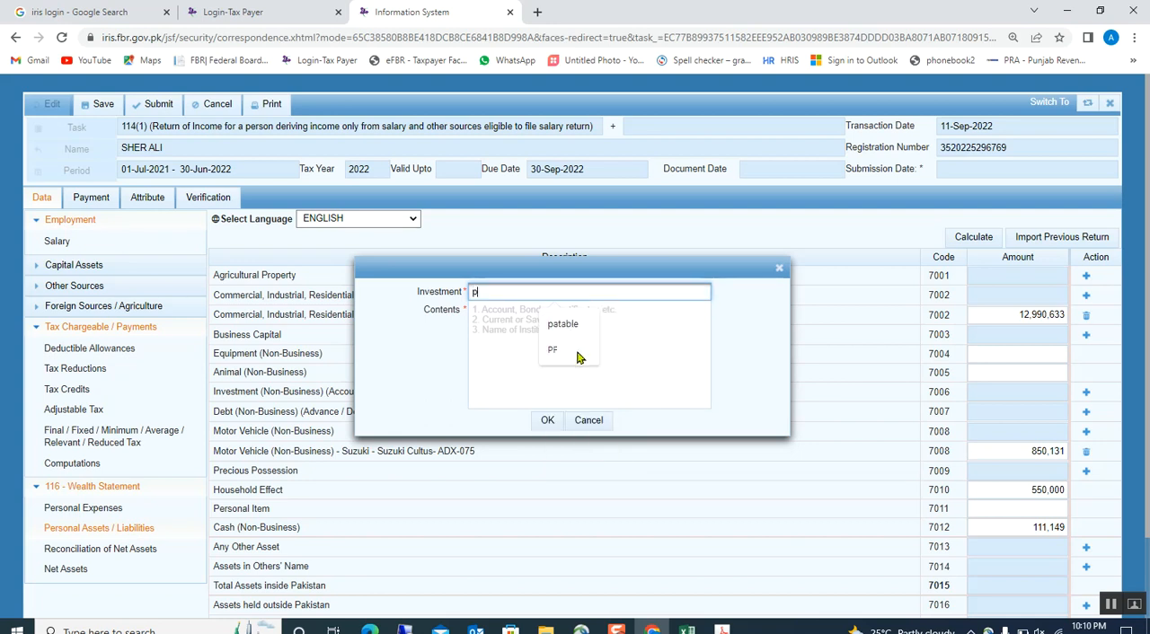
type("f")
left_click(581, 330)
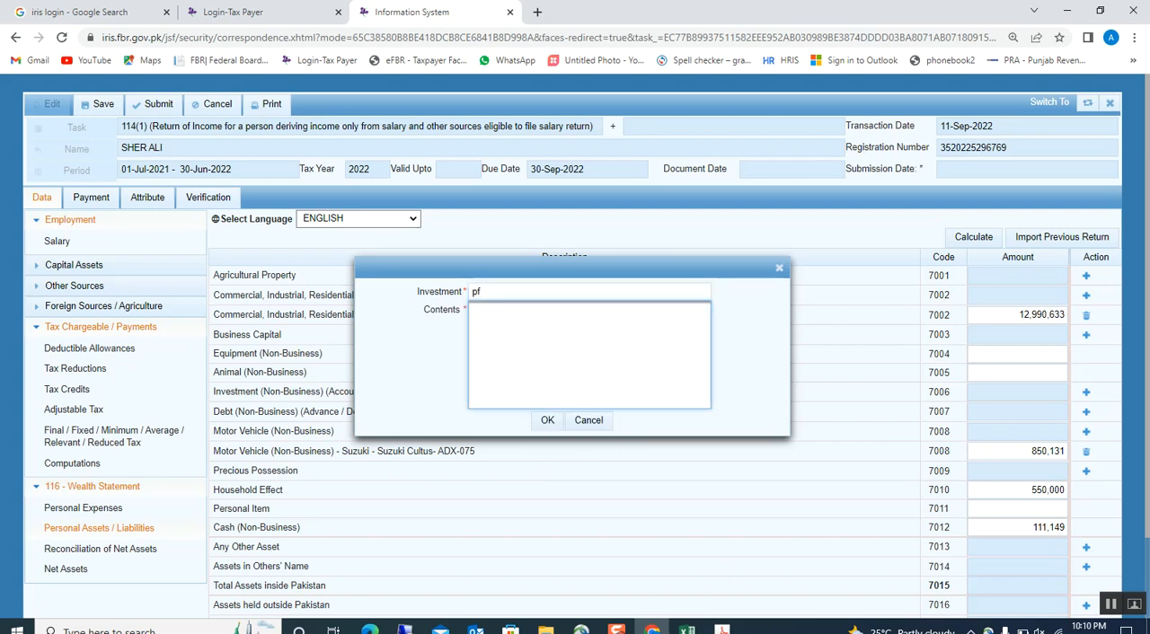
Copy the Provident fund label from Excel into the investment entry's Contents in Iris and save the entry.
left_click(687, 628)
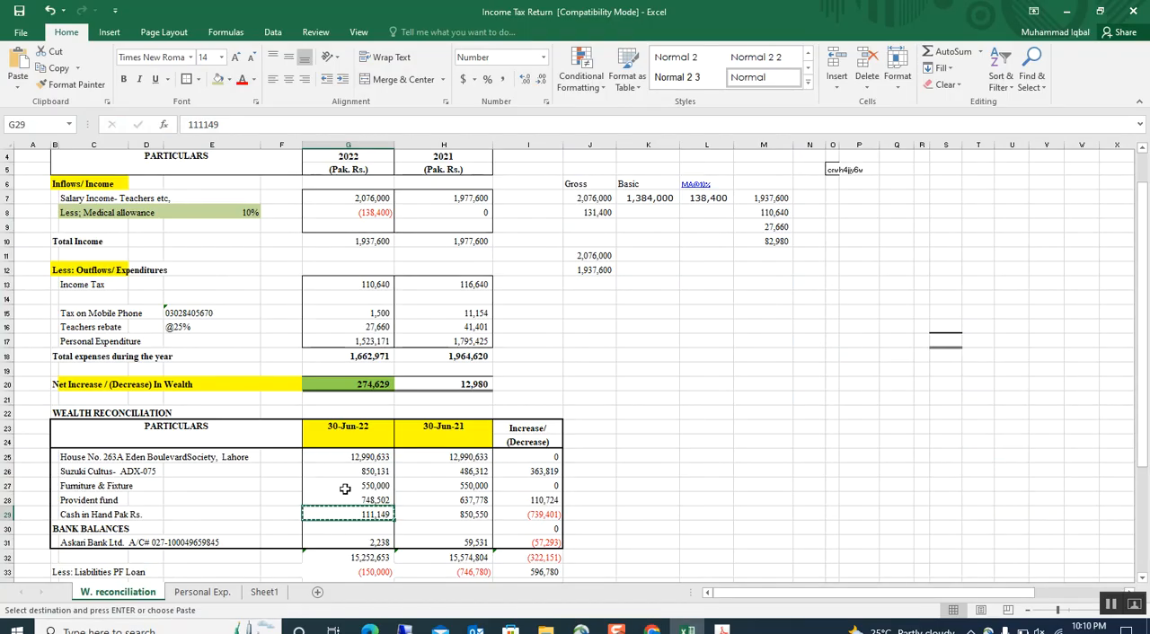
left_click(347, 500)
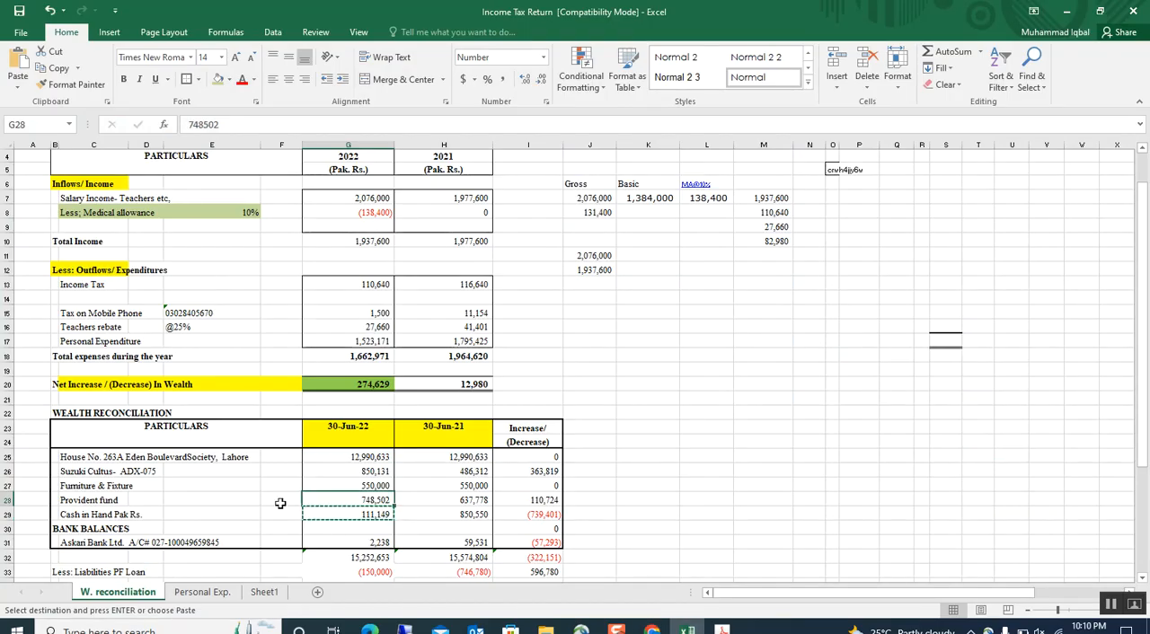
left_click(94, 500)
key("ctrl+c")
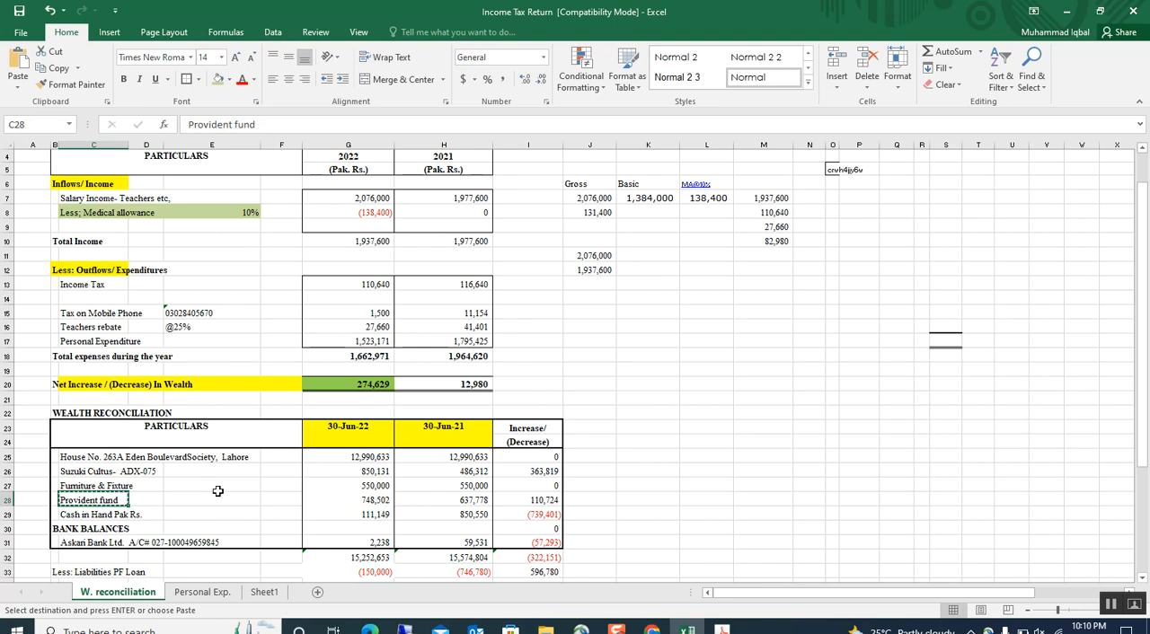
key("alt+Tab")
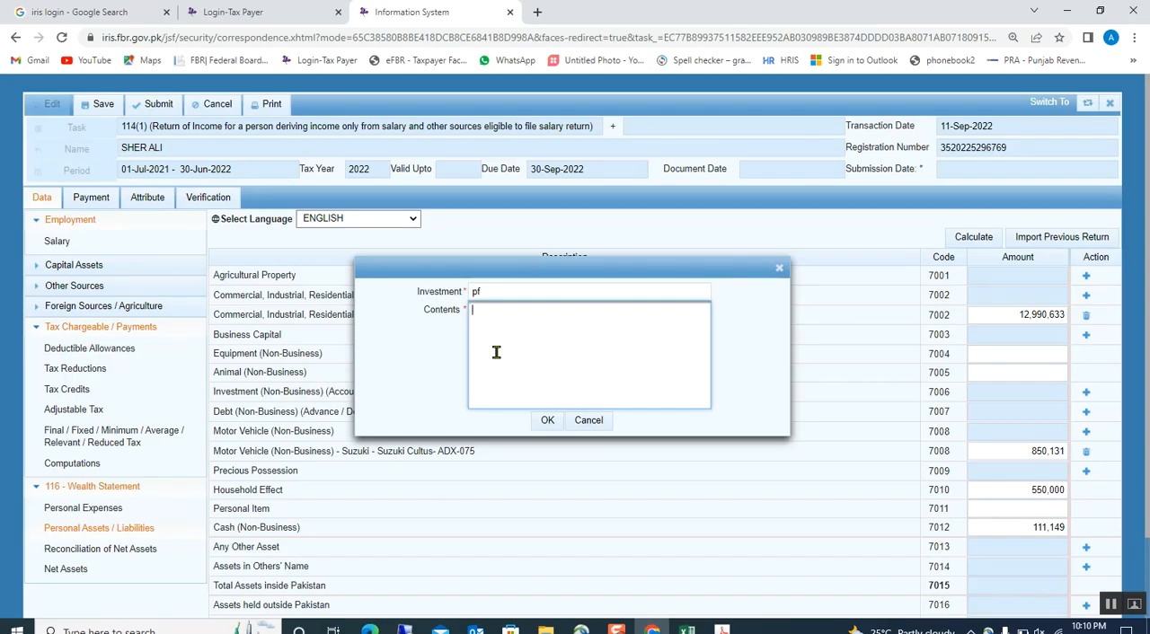
left_click(490, 336)
key("ctrl+v")
left_click(544, 421)
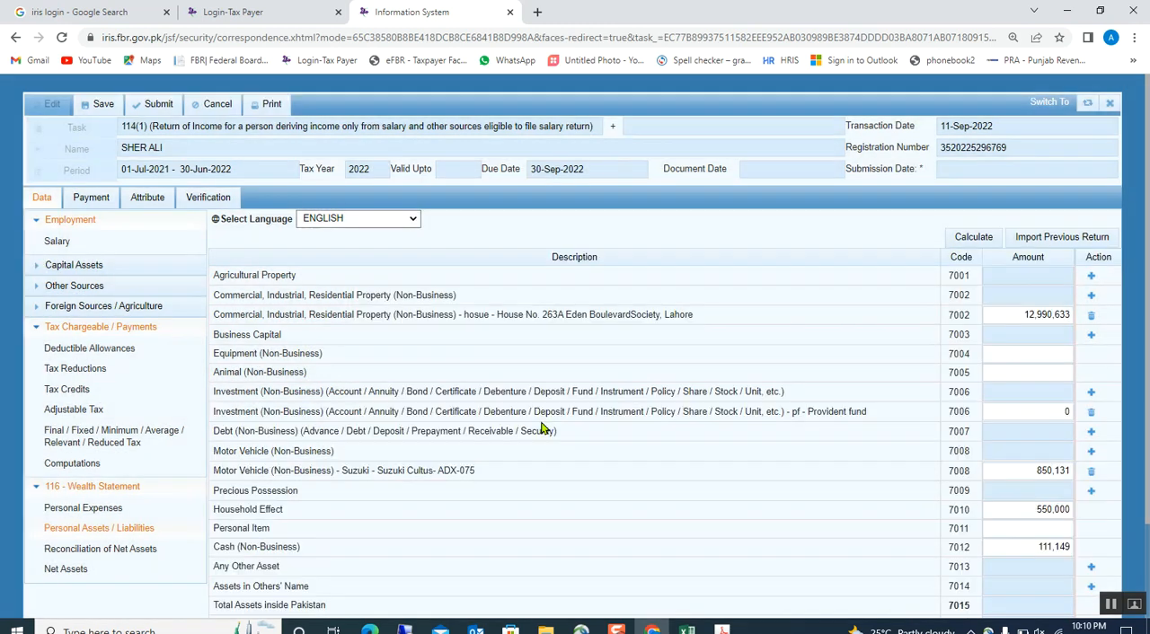
Copy the 30-Jun-22 Provident fund value from Excel and enter 748,502 as that investment's amount in Iris.
key("alt+Tab")
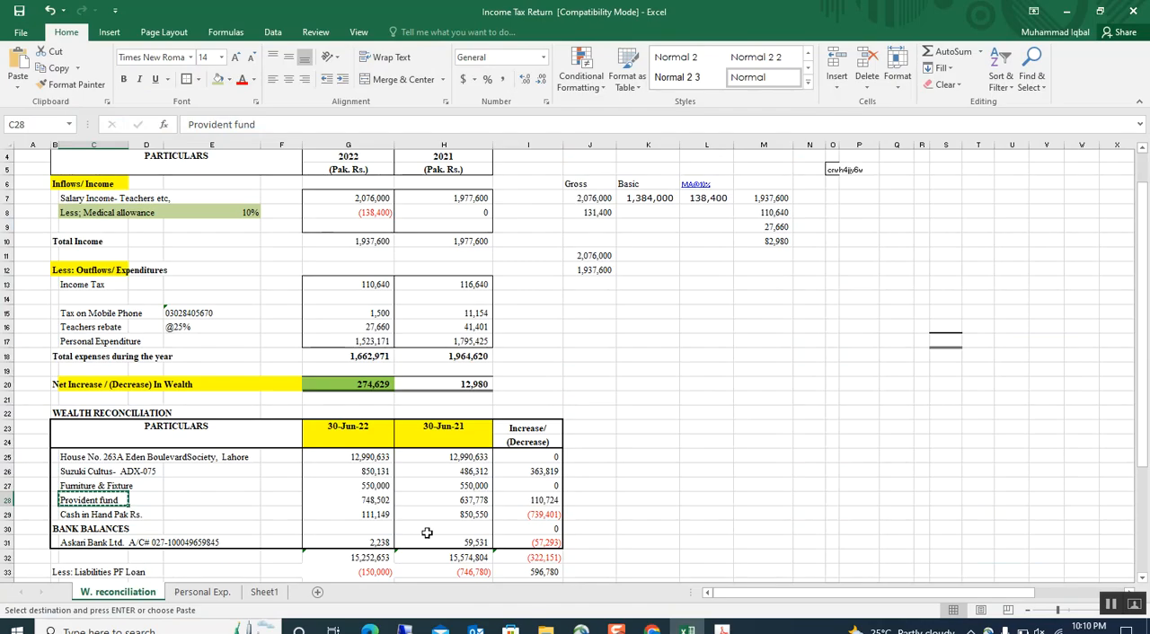
left_click(358, 499)
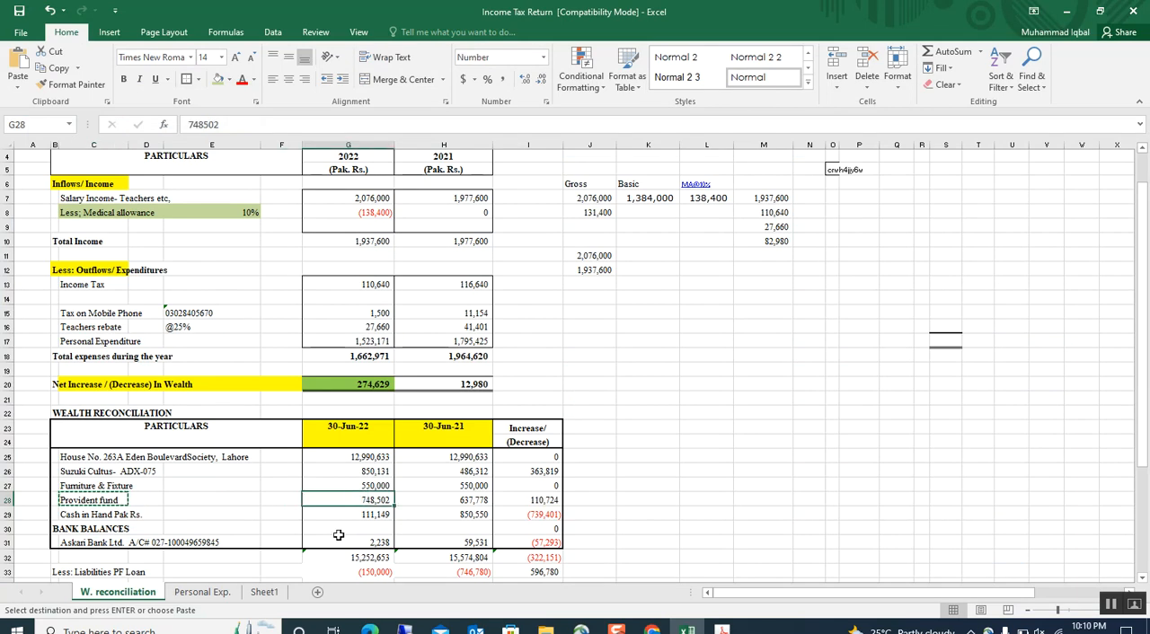
left_click(651, 627)
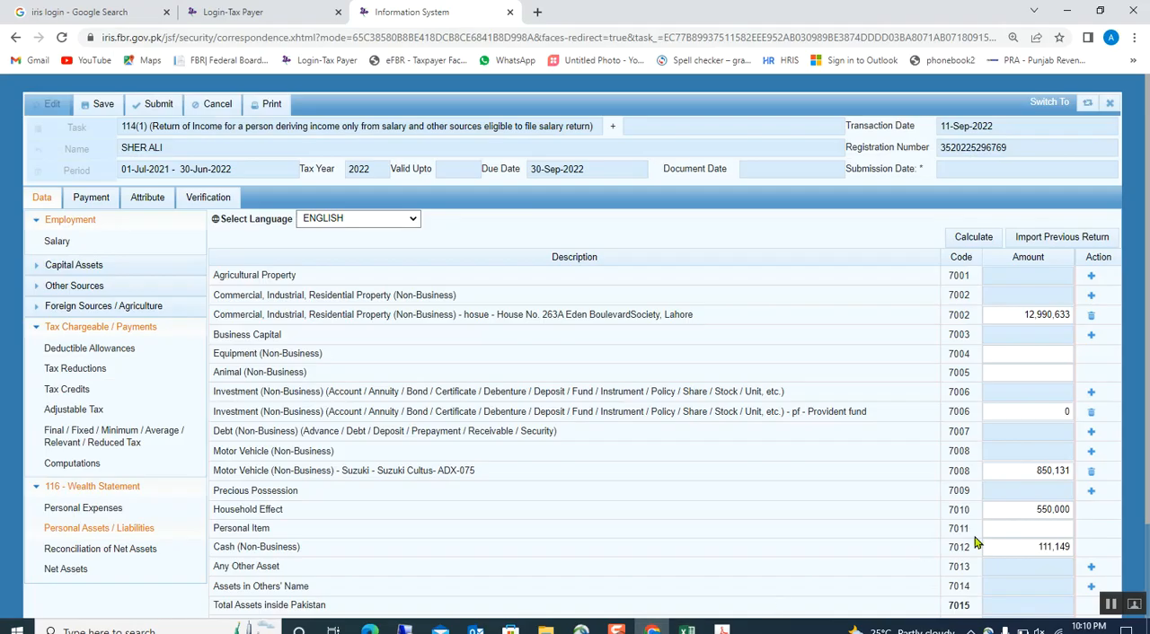
left_click(1008, 413)
key("ctrl+v")
left_click(896, 438)
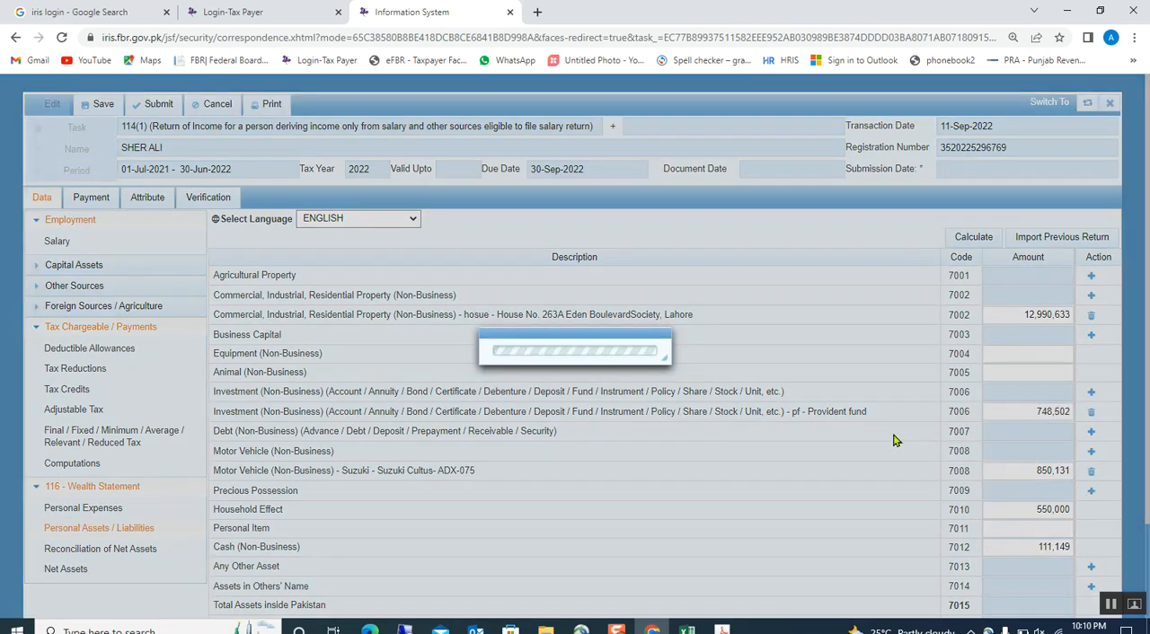
Calculate the personal assets totals in Iris and compare them with the wealth reconciliation figures in Excel.
left_click(959, 238)
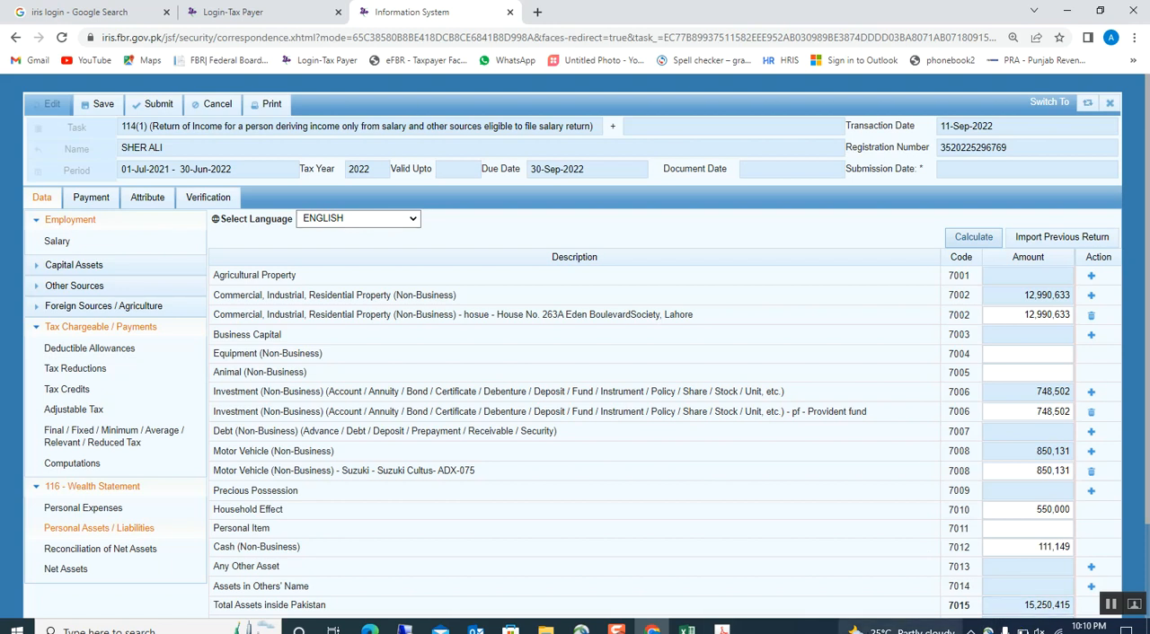
key("alt+Tab")
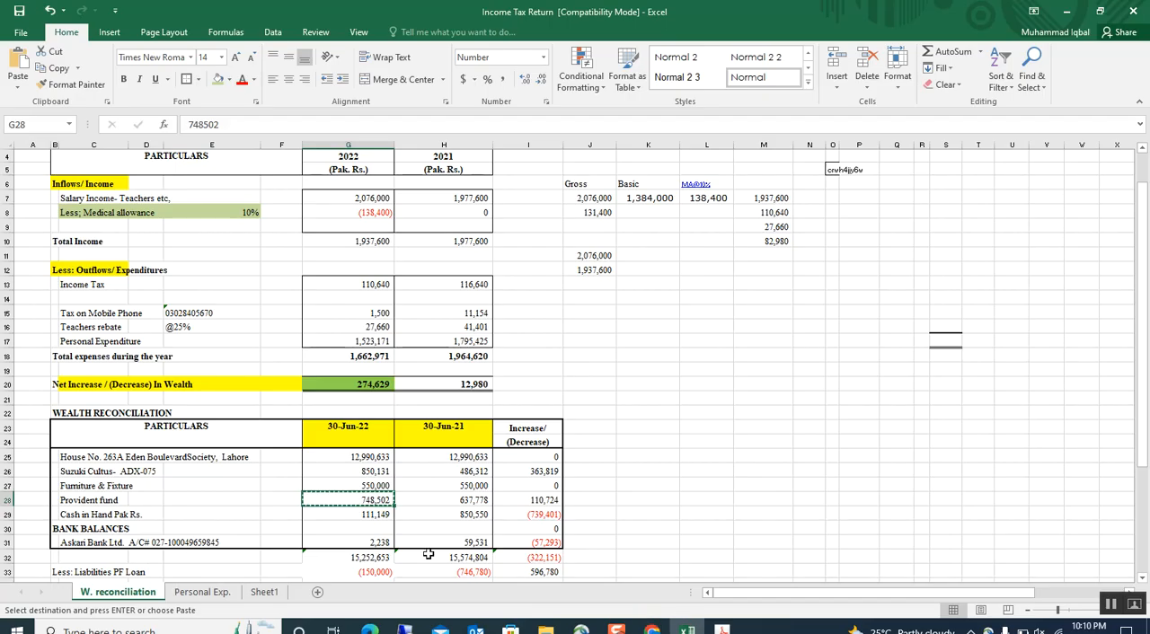
left_click(416, 543)
scroll(414, 554, "down", 1)
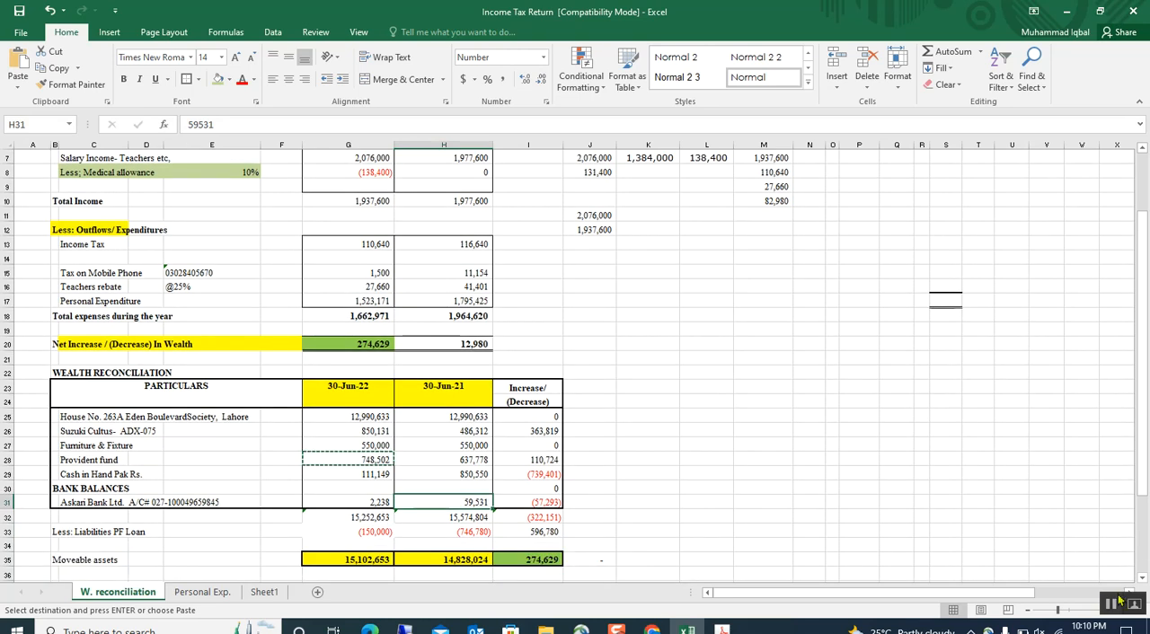
key("alt+Tab")
scroll(474, 393, "down", 1)
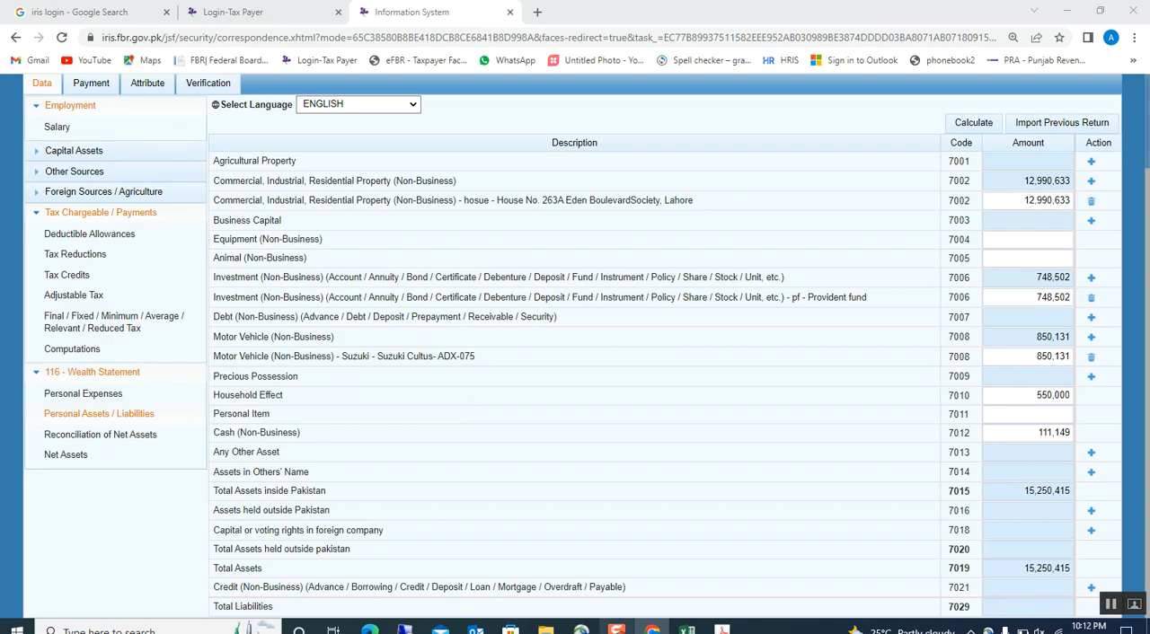
Add another non-business investment entry in Iris with Bank as Investment and the Askari Bank description copied from Excel as Contents.
key("alt+Tab")
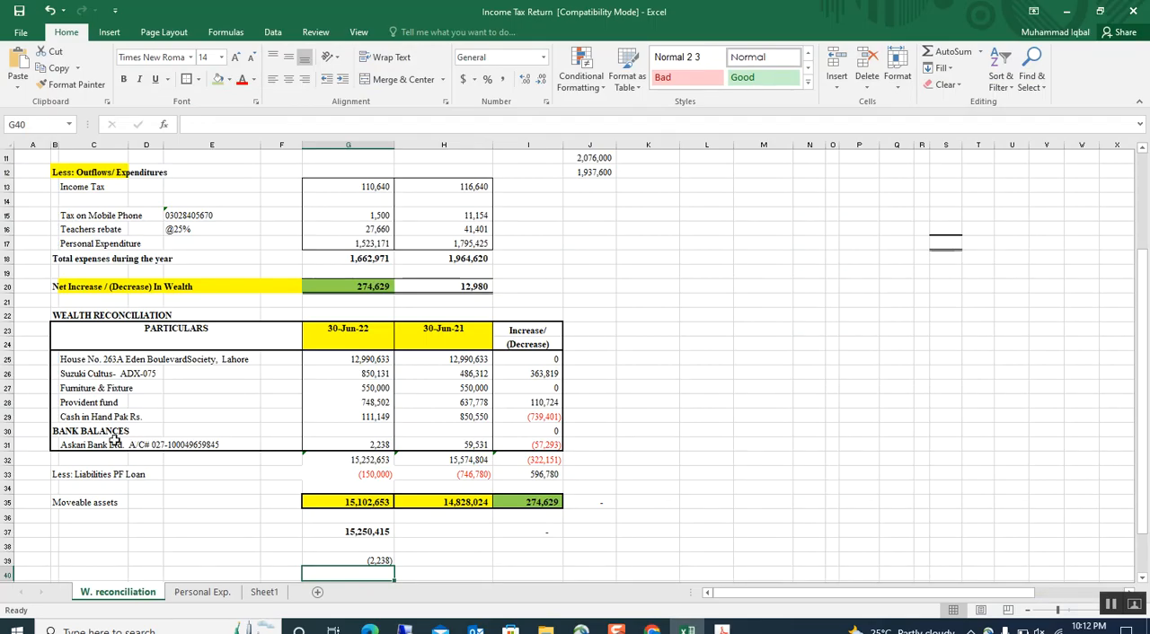
left_click(65, 445)
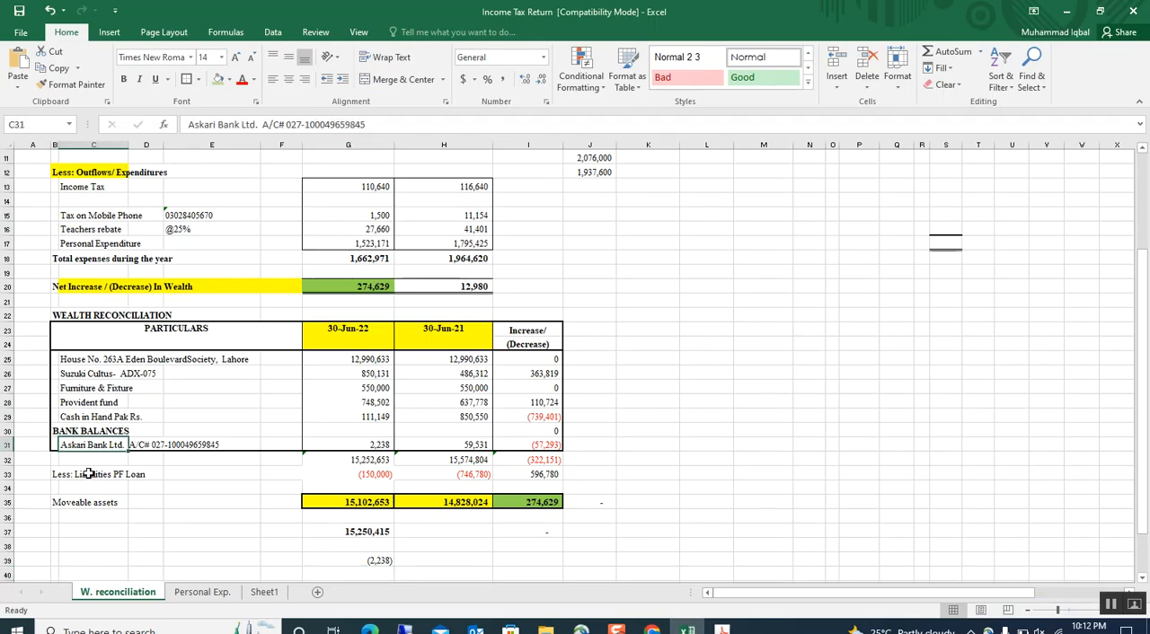
key("ctrl+c")
key("alt+Tab")
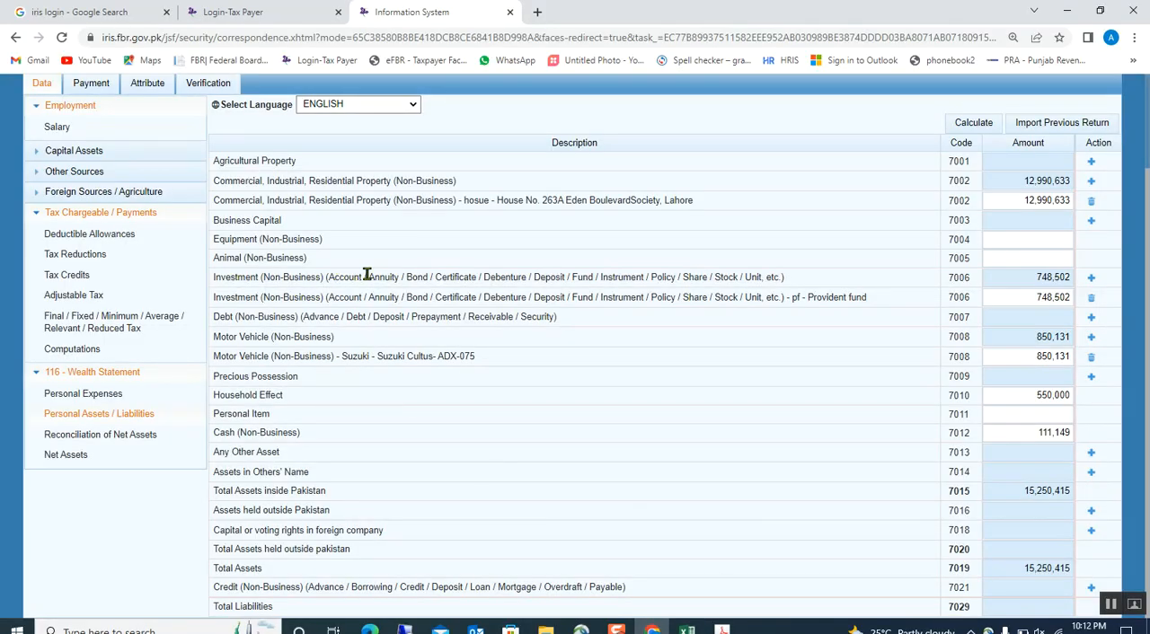
left_click(1090, 277)
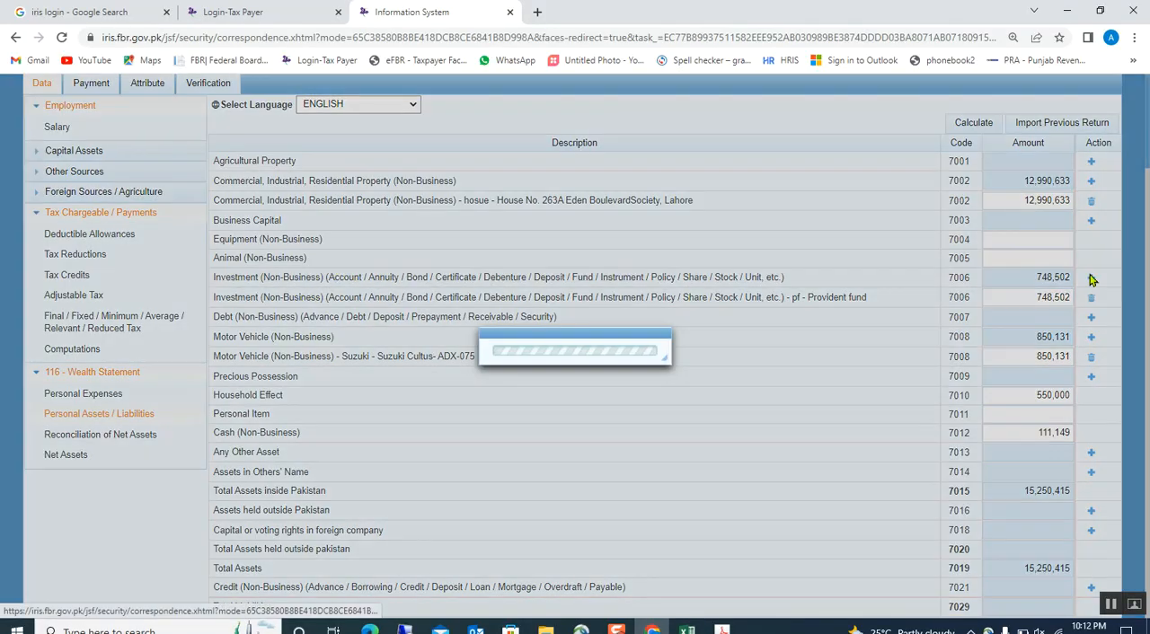
left_click(493, 311)
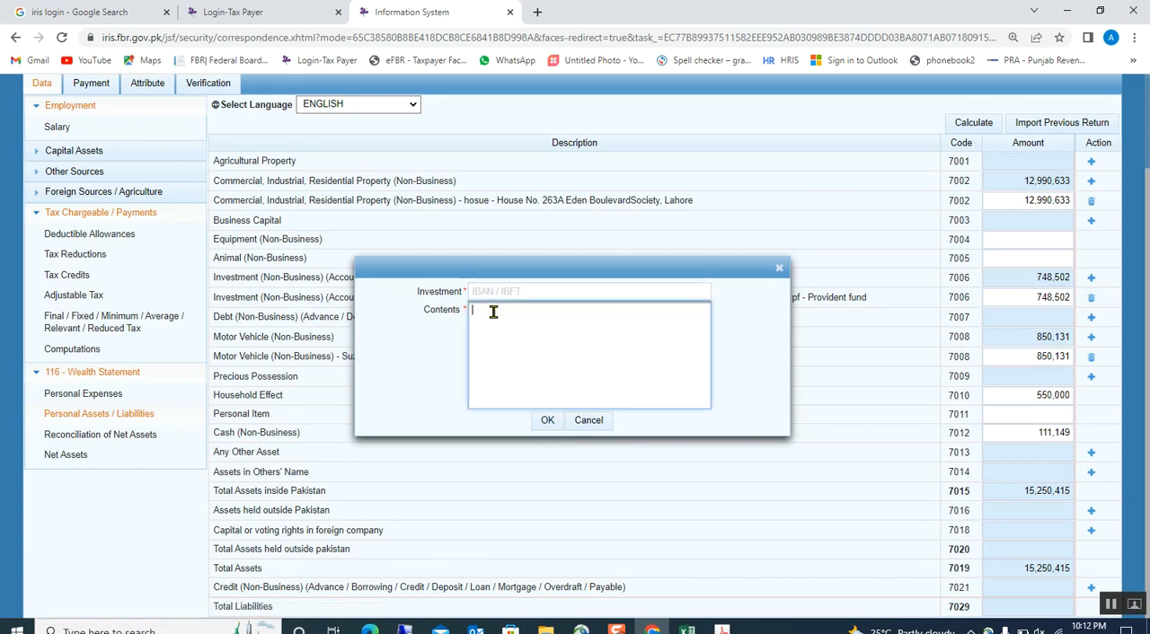
key("ctrl+v")
left_click(505, 291)
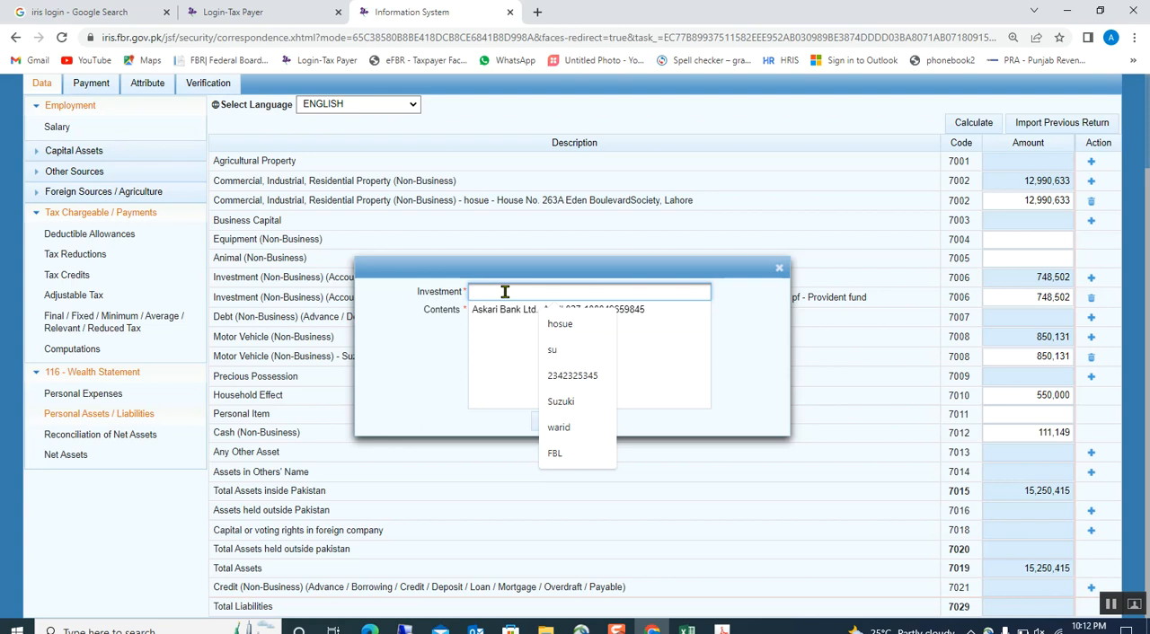
type("Bank")
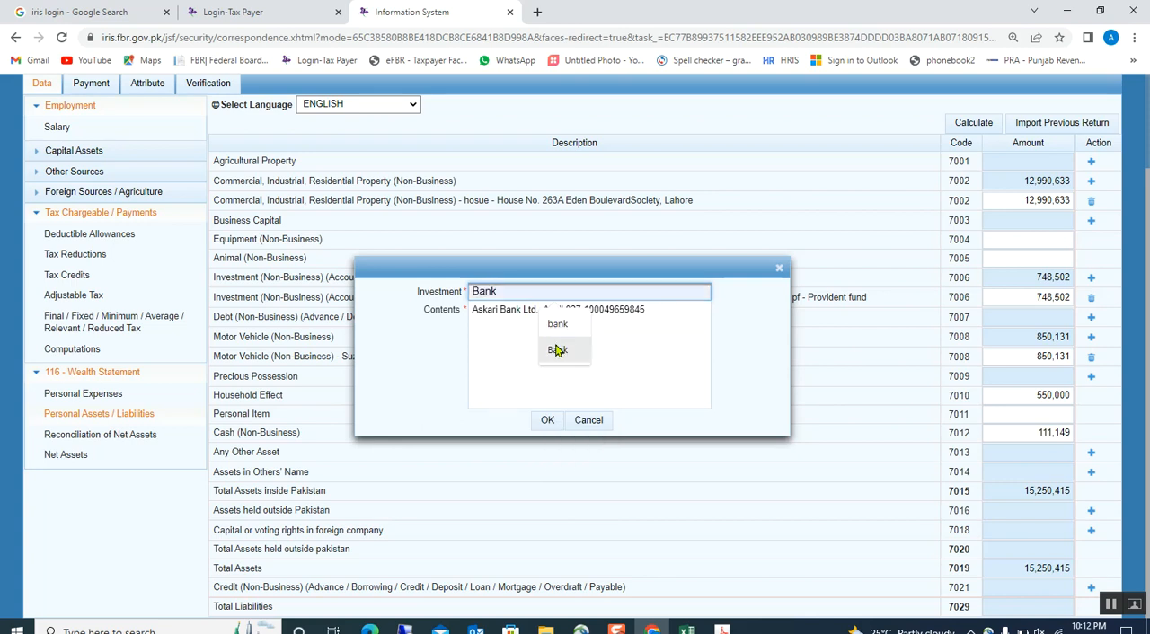
left_click(545, 420)
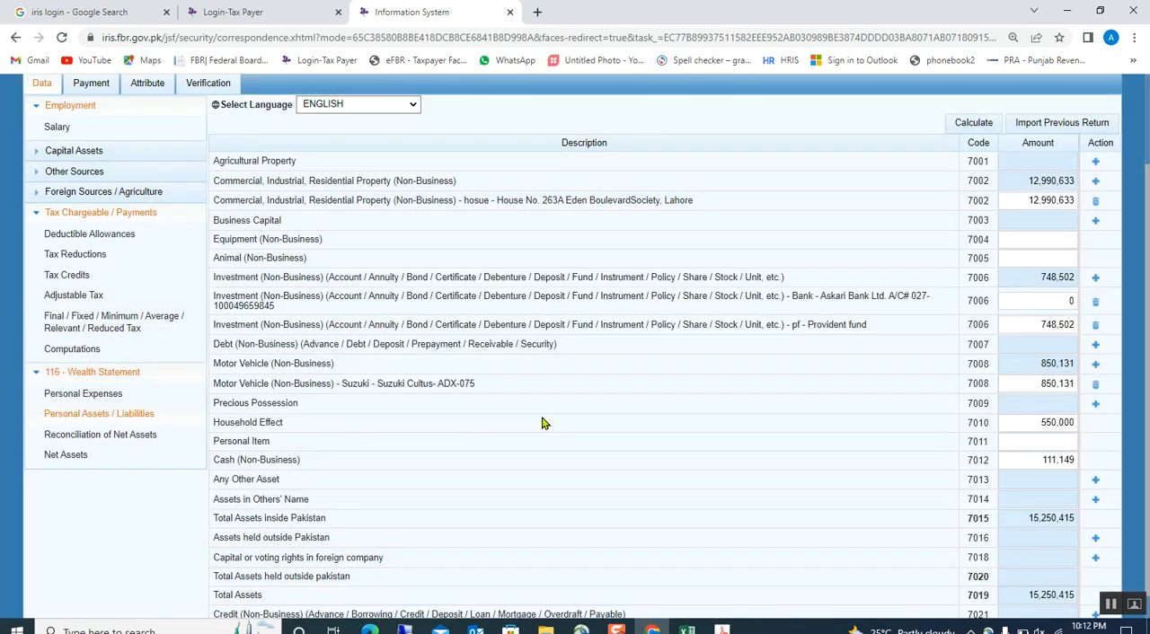
Copy the Askari Bank 30-Jun-22 balance from Excel and enter 2,238 as the bank investment's amount in Iris.
left_click(1060, 302)
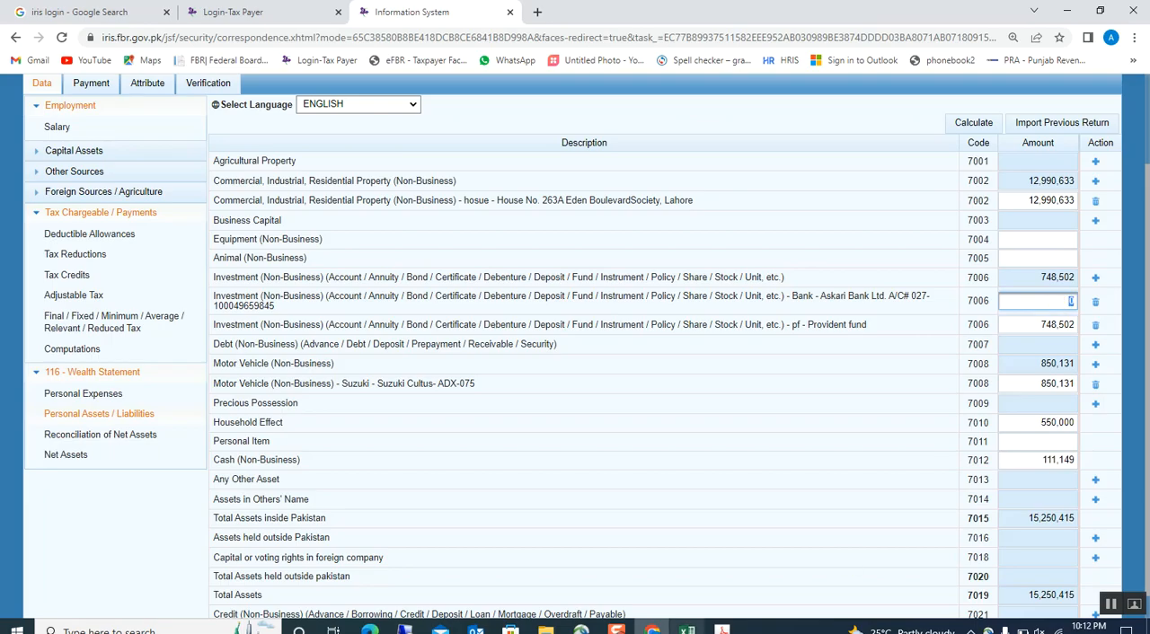
left_click(688, 628)
left_click(386, 444)
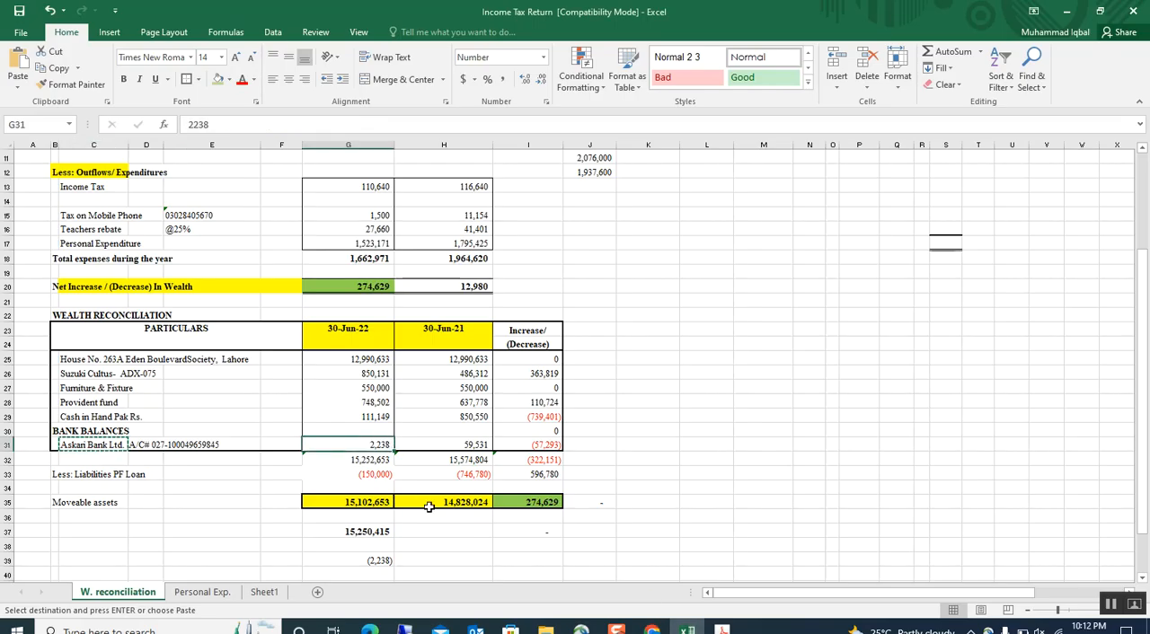
left_click(651, 629)
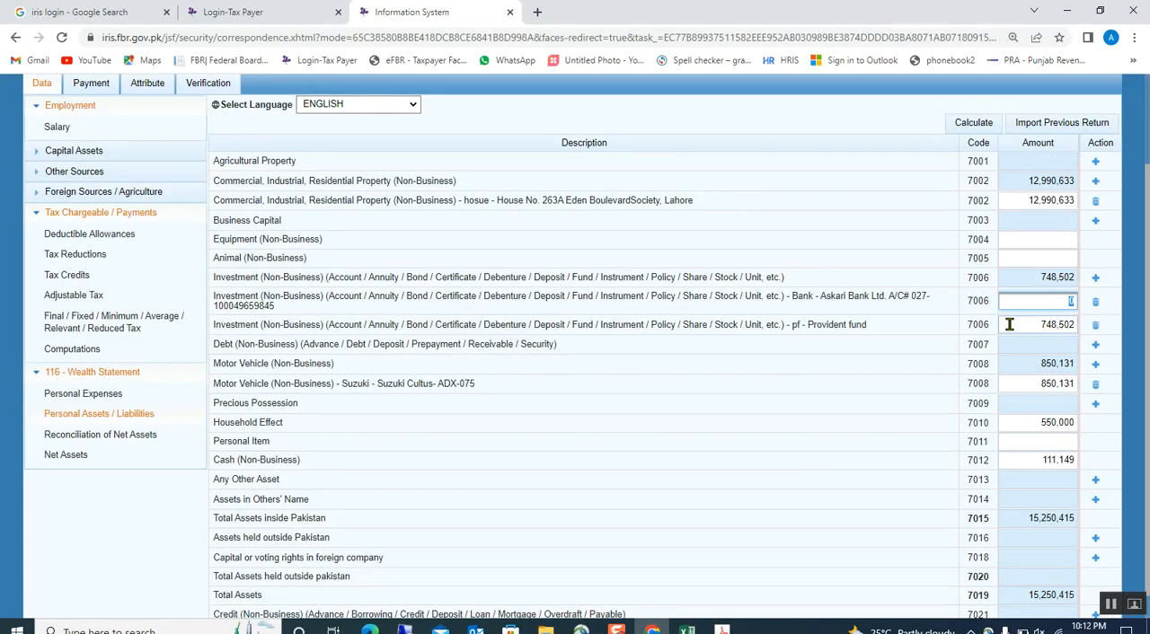
key("ctrl+v")
left_click(884, 358)
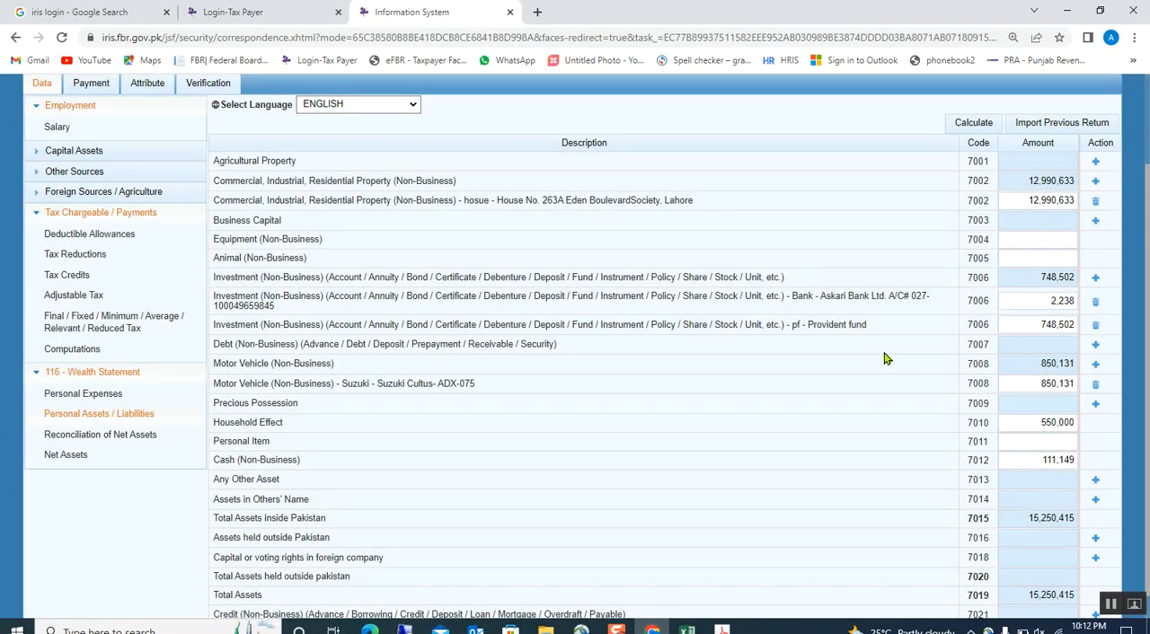
Recalculate the asset totals in Iris with the bank balance included and check Total Assets against the 30-Jun-22 sum in Excel.
left_click(972, 124)
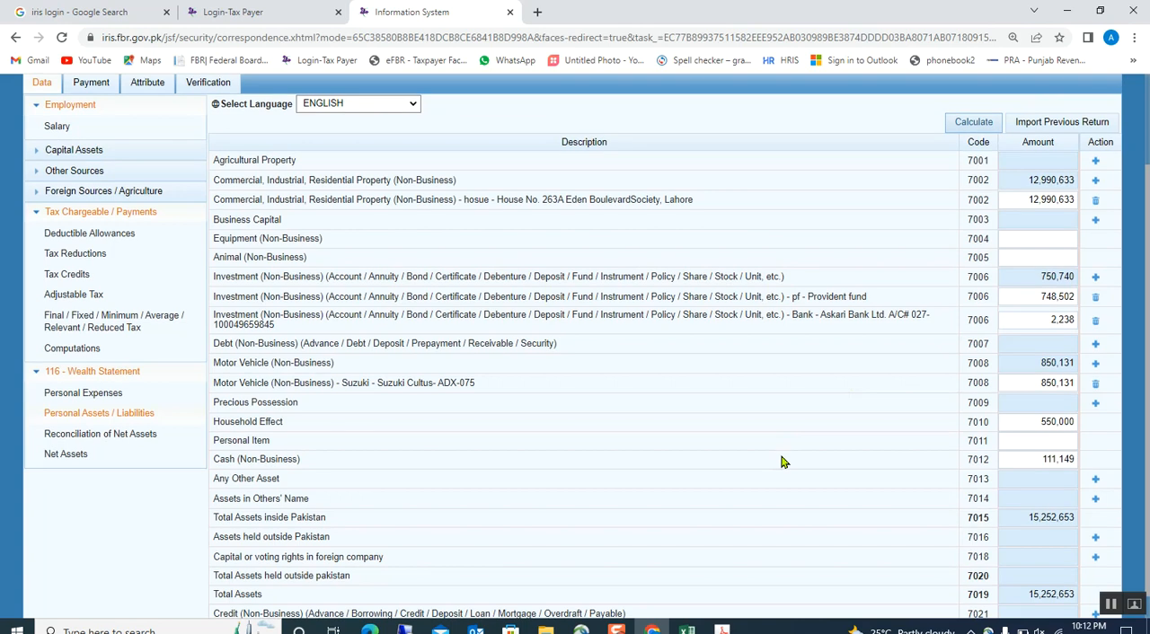
scroll(782, 461, "down", 1)
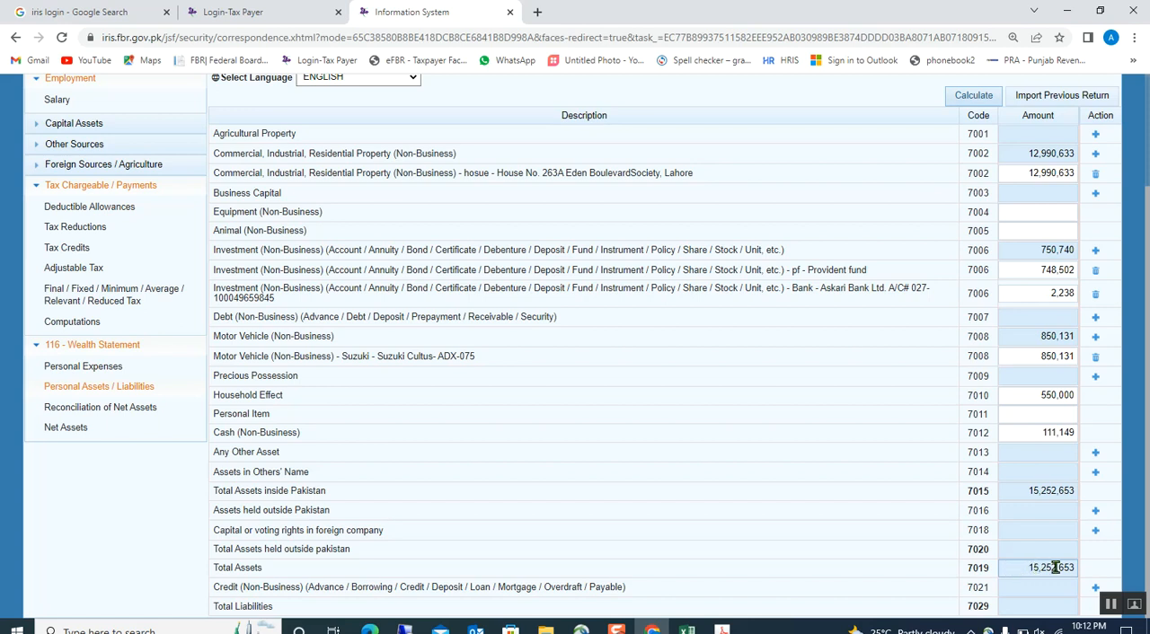
left_click(689, 631)
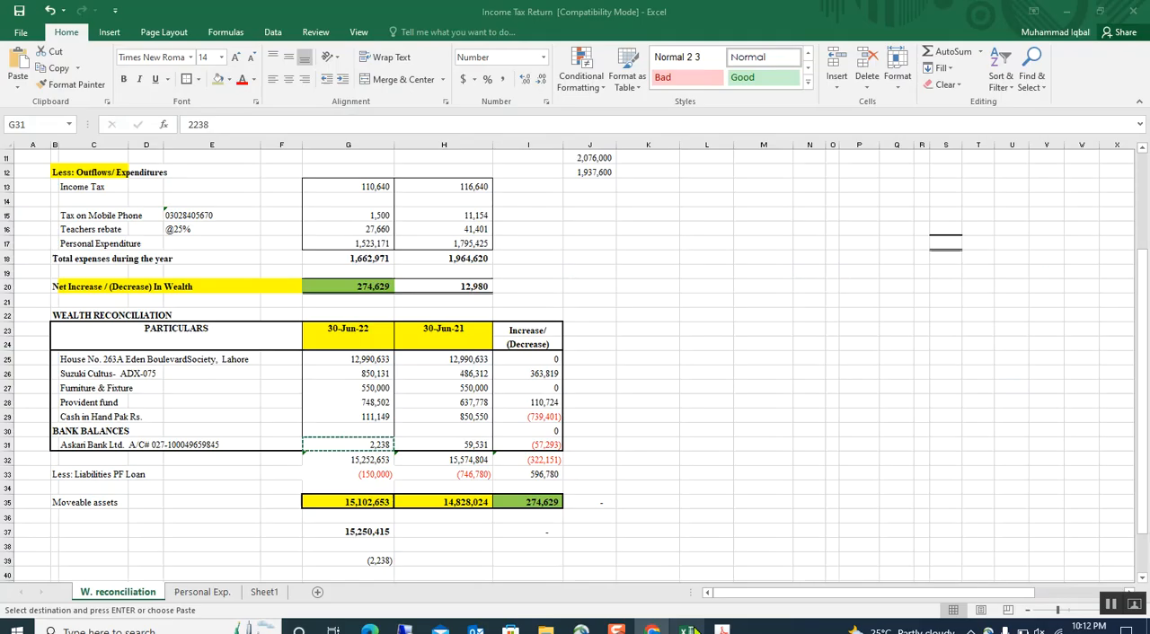
left_click(382, 503)
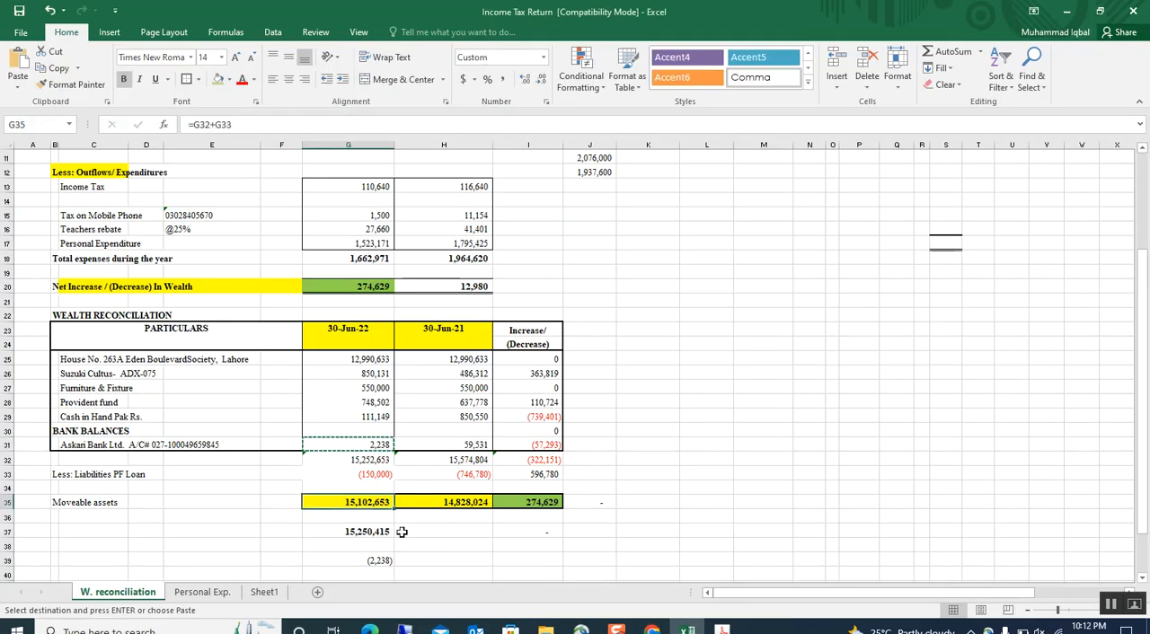
left_click(381, 458)
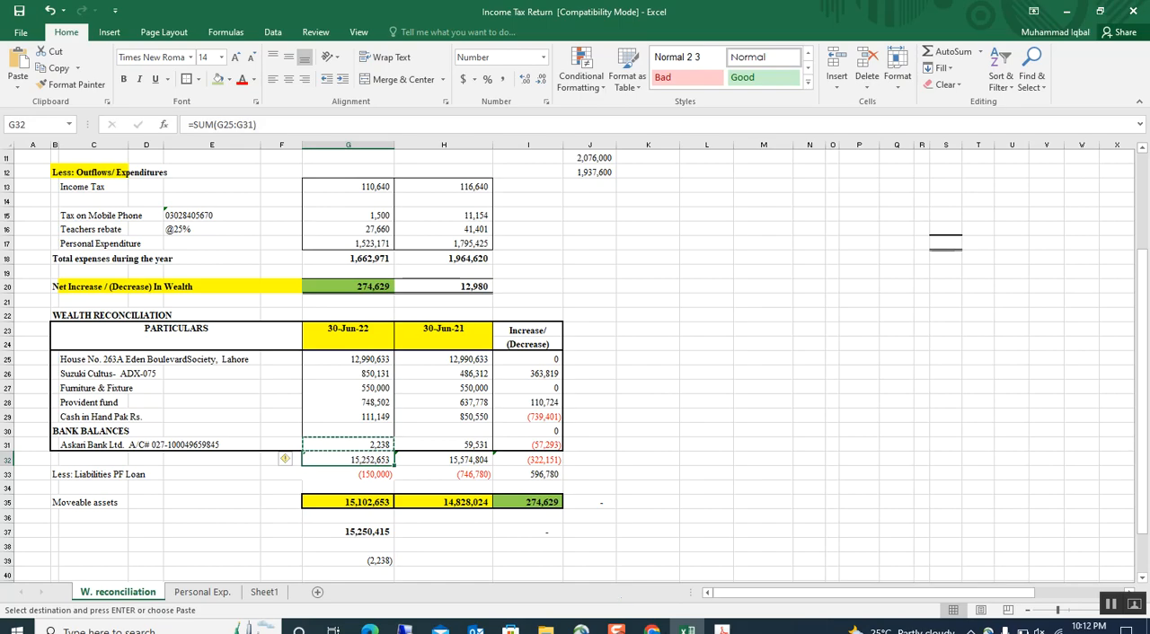
Add a non-business credit entry in Iris with the creditor's saved registration number and Loan as Contents.
left_click(651, 629)
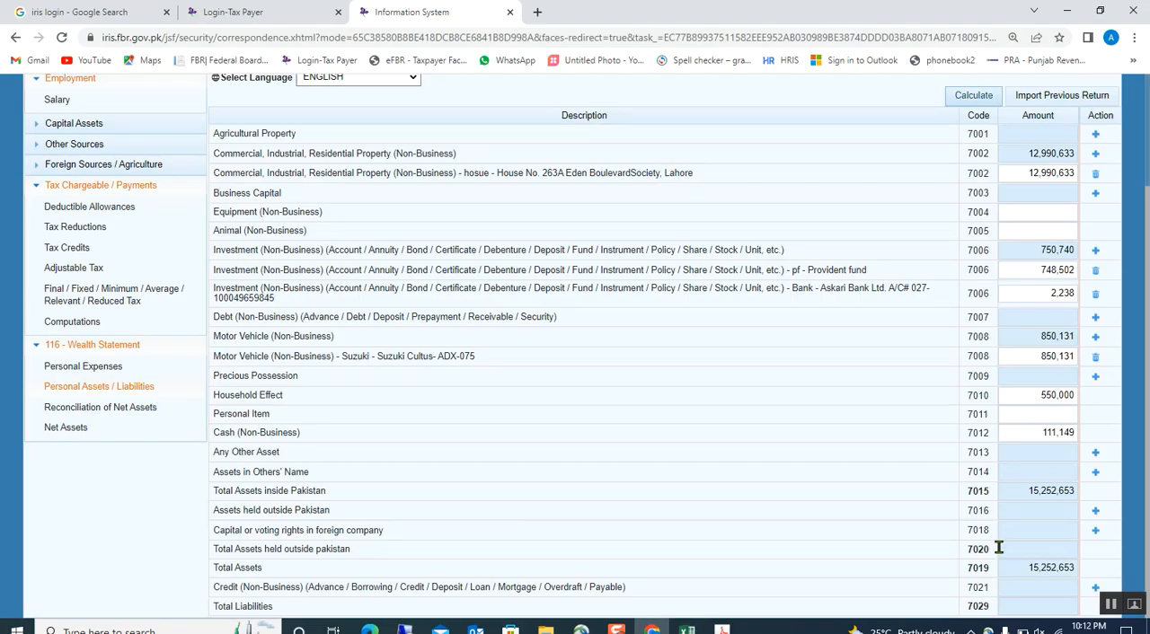
left_click(1095, 587)
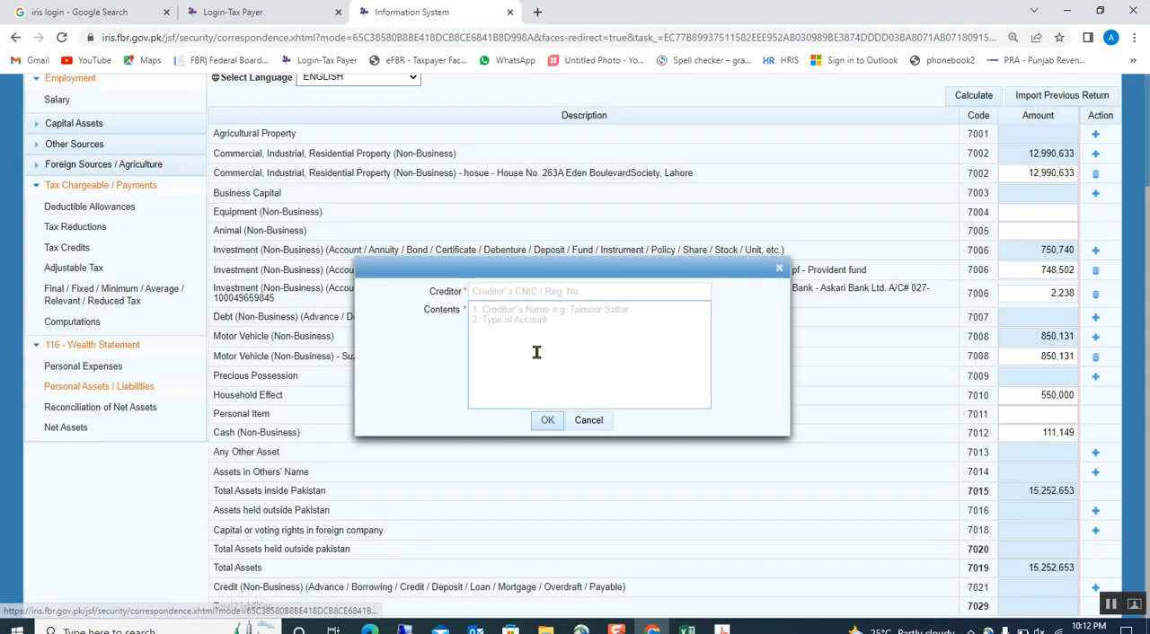
left_click(512, 306)
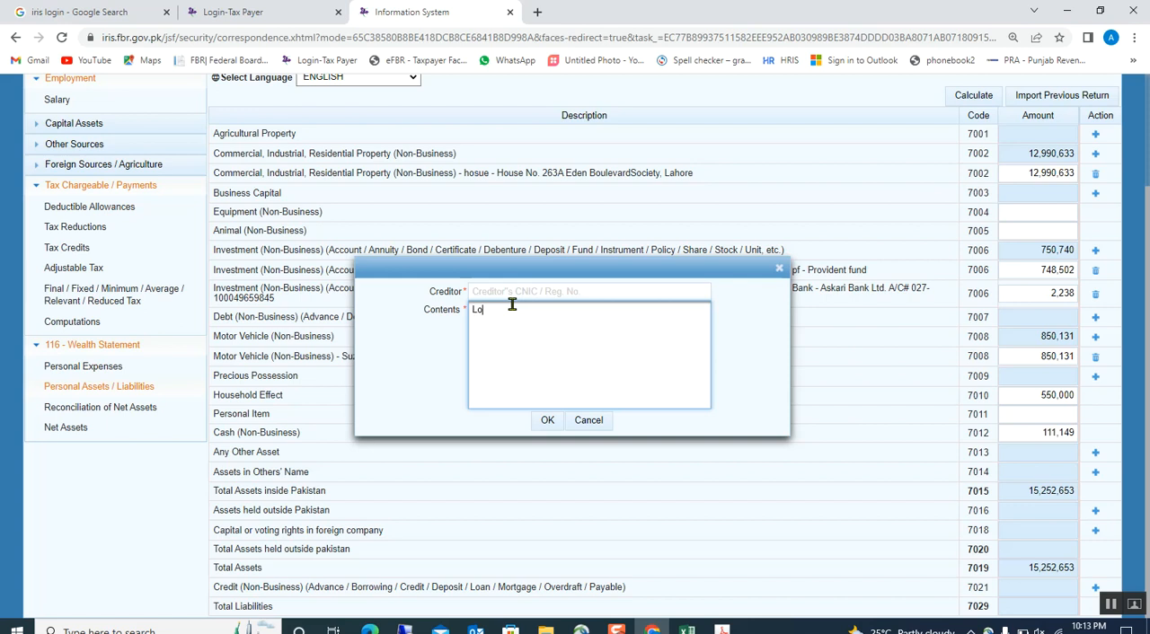
left_click(501, 289)
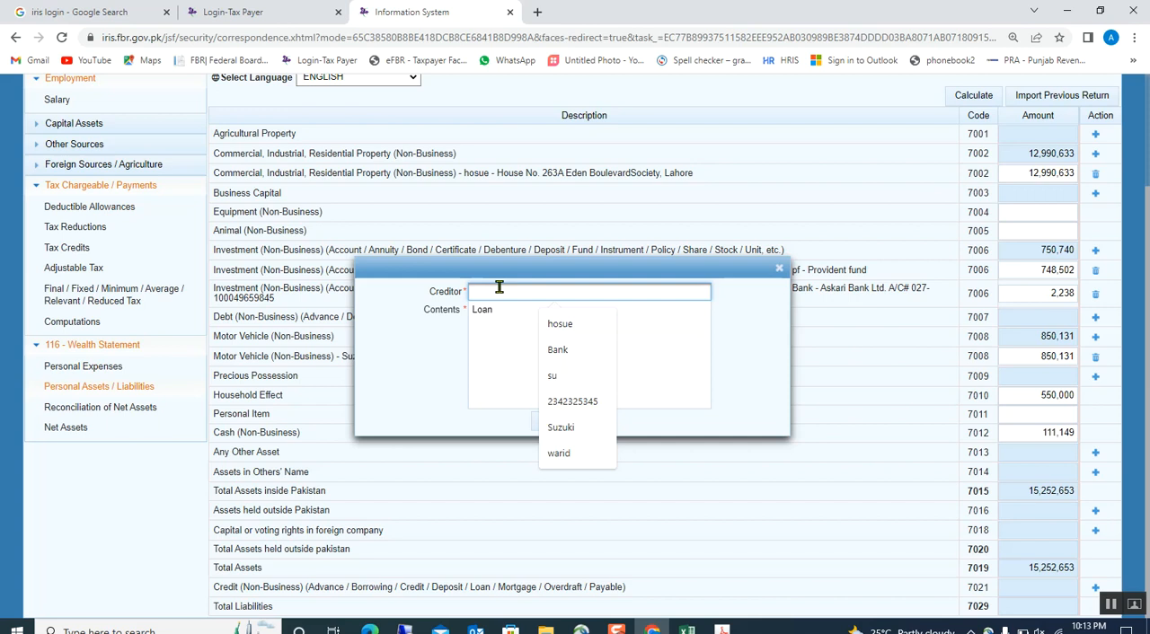
left_click(572, 401)
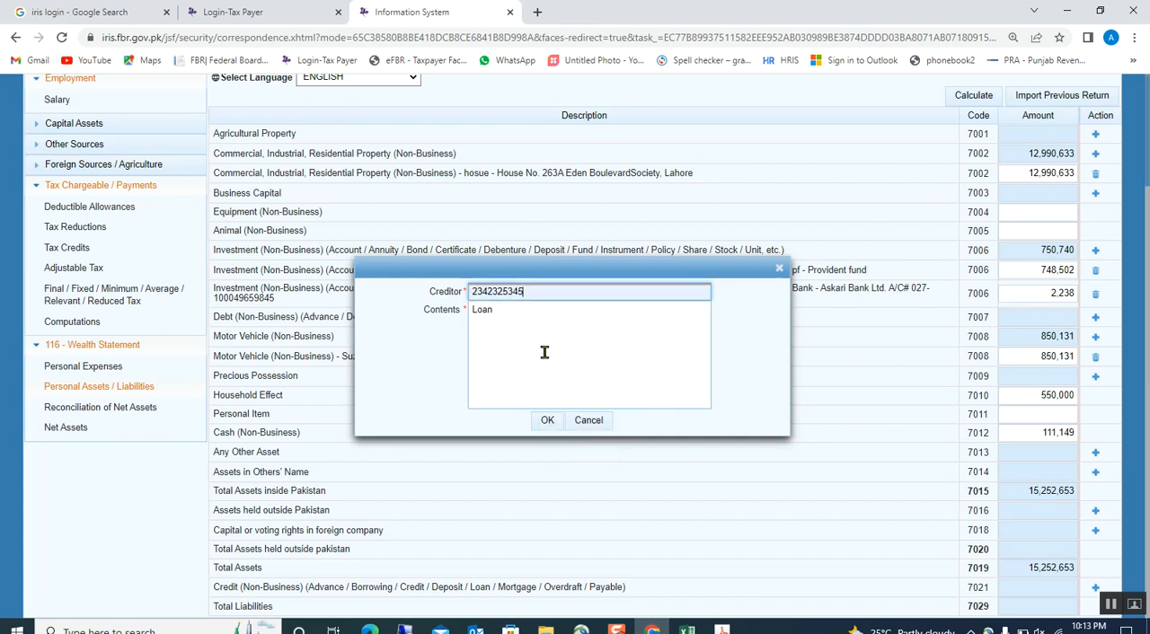
left_click(547, 421)
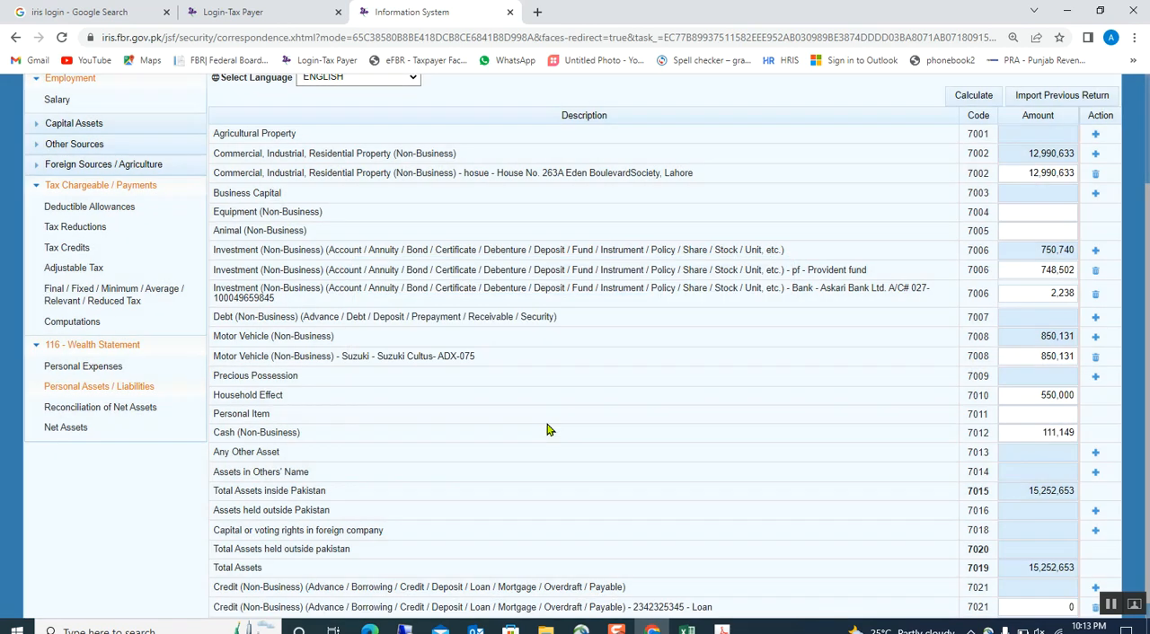
Enter 150,000 as the loan's amount in Iris and recalculate the personal assets and liabilities totals.
scroll(1009, 572, "down", 1)
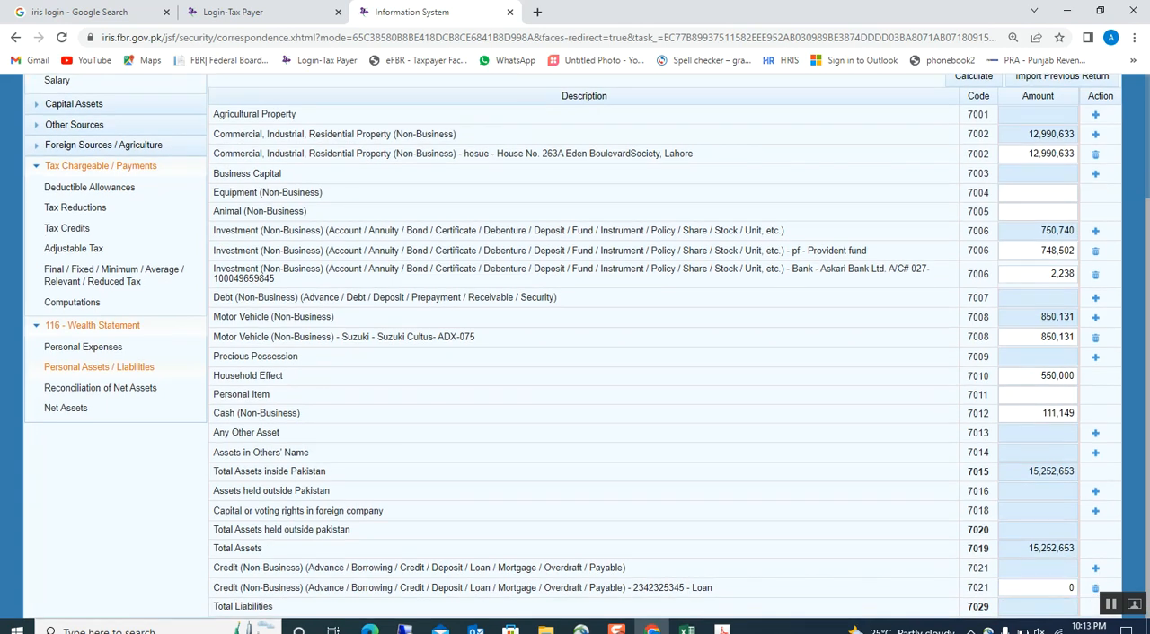
left_click(1007, 584)
left_click(849, 508)
scroll(840, 379, "up", 2)
scroll(842, 378, "down", 1)
left_click(985, 173)
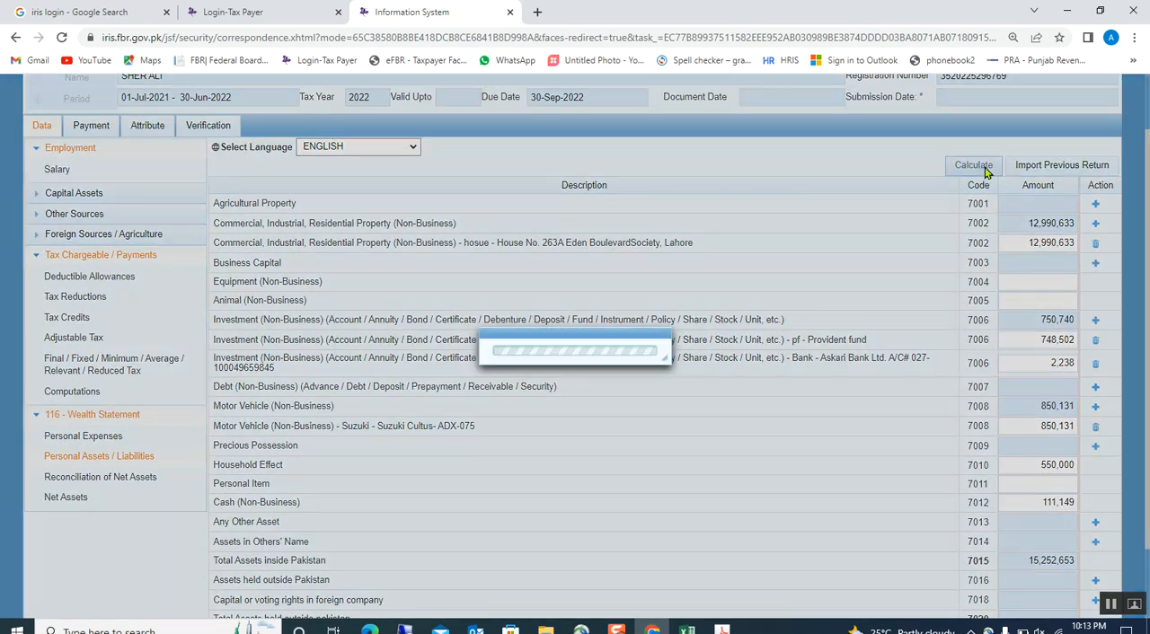
scroll(889, 404, "down", 1)
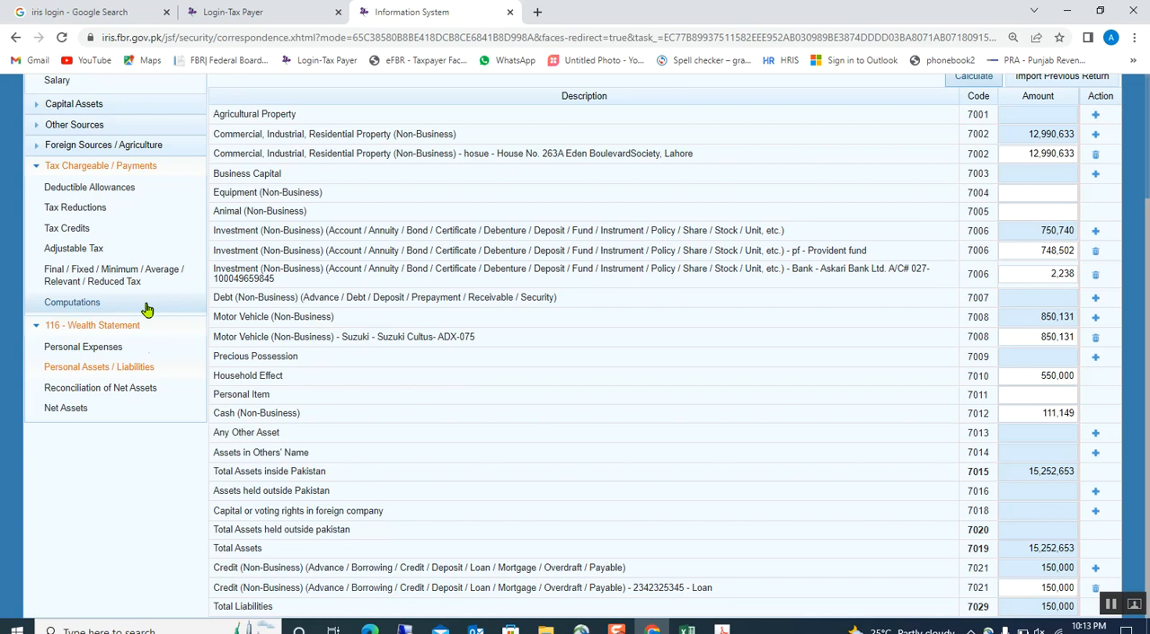
In Reconciliation of Net Assets, enter Excel's 30-Jun-21 moveable assets figure, 14,828,024, as Net Assets Previous Year and calculate.
left_click(117, 388)
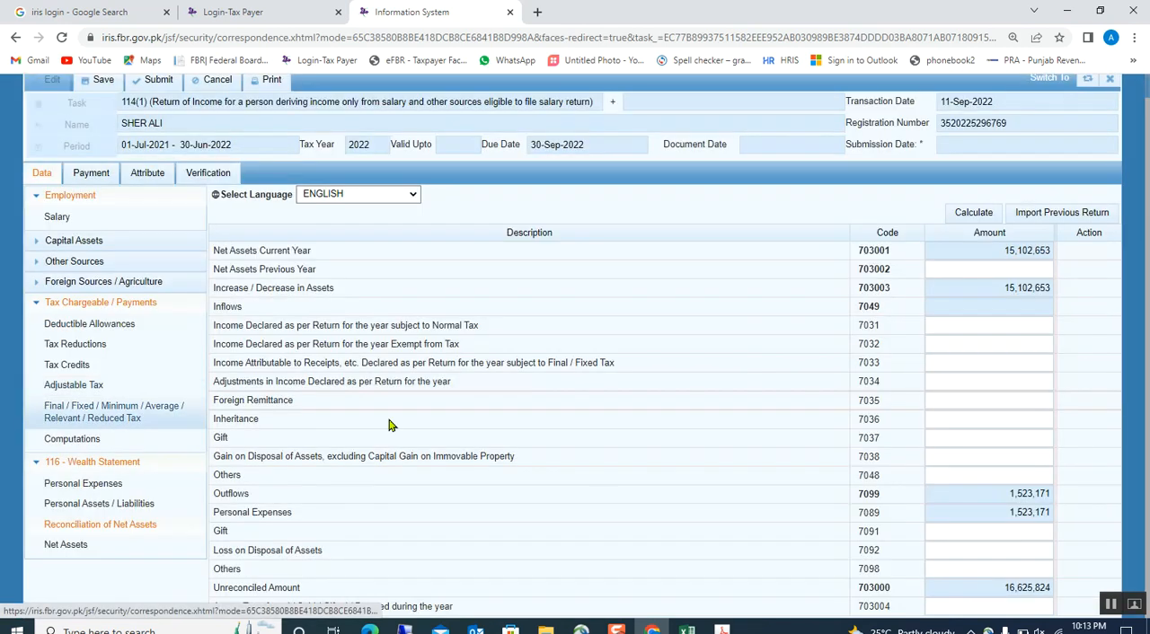
left_click(945, 246)
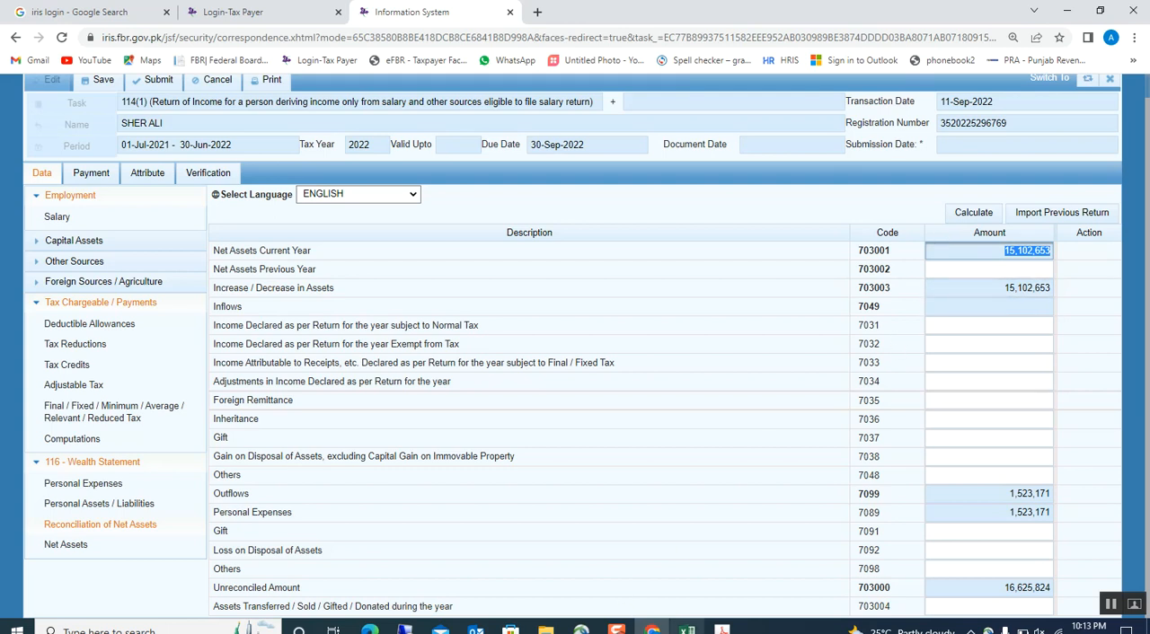
left_click(687, 628)
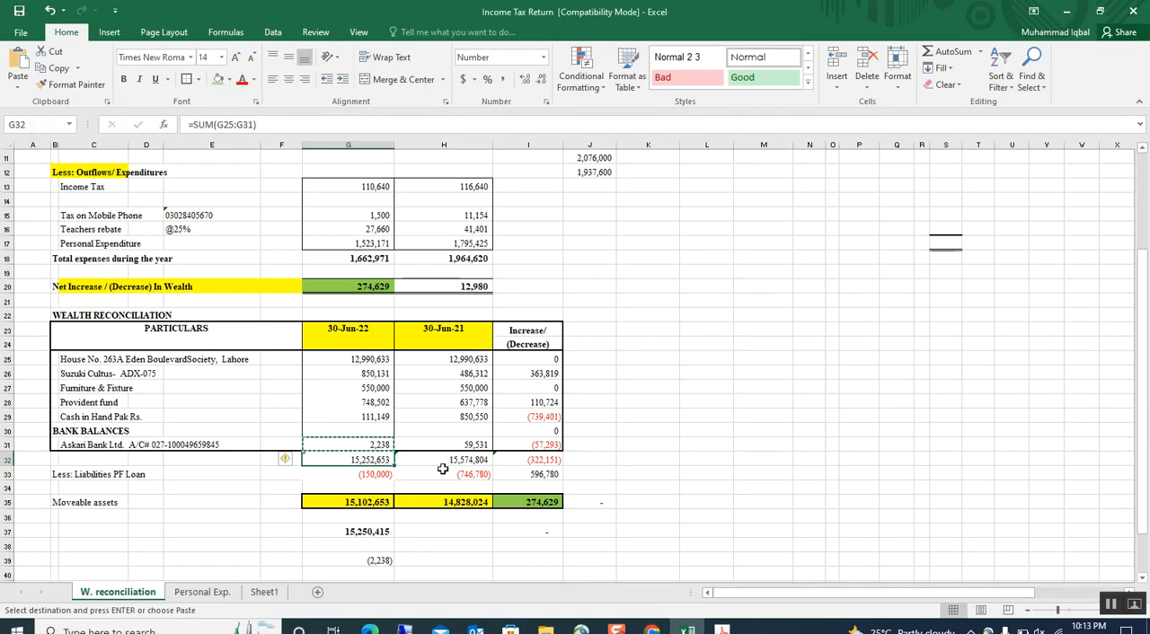
left_click(342, 503)
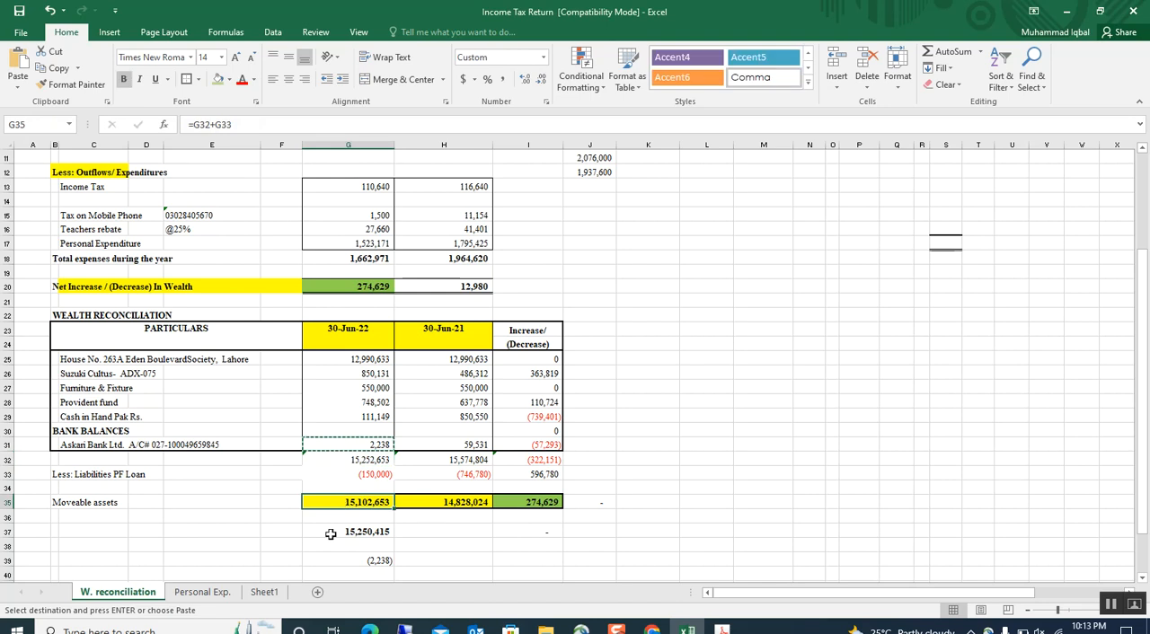
left_click(464, 505)
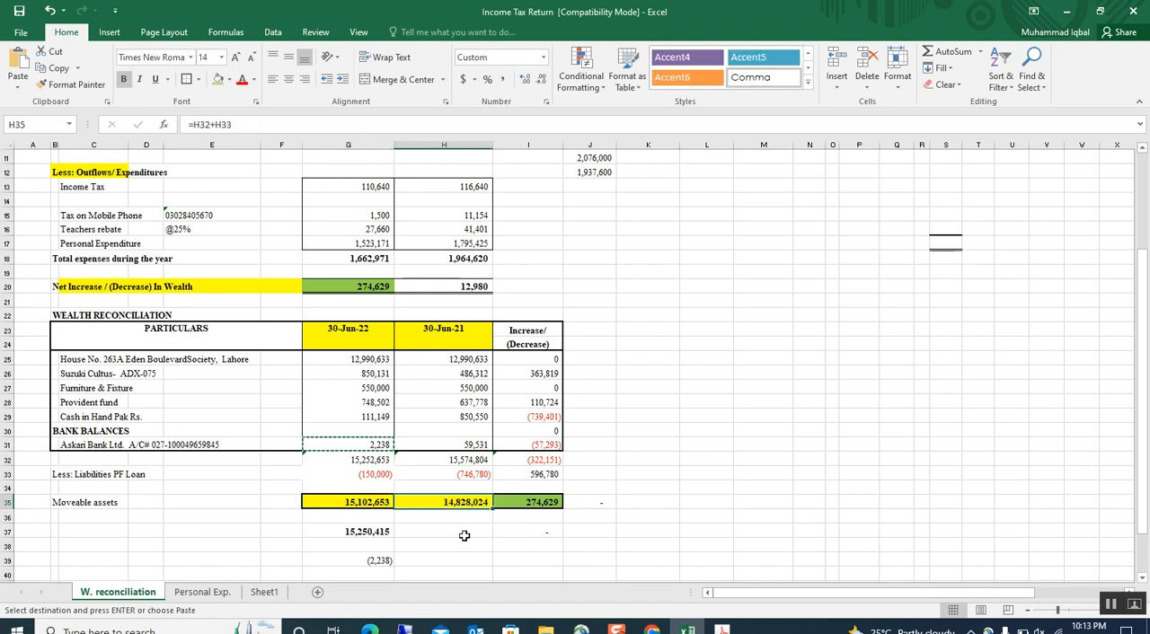
key("ctrl+c")
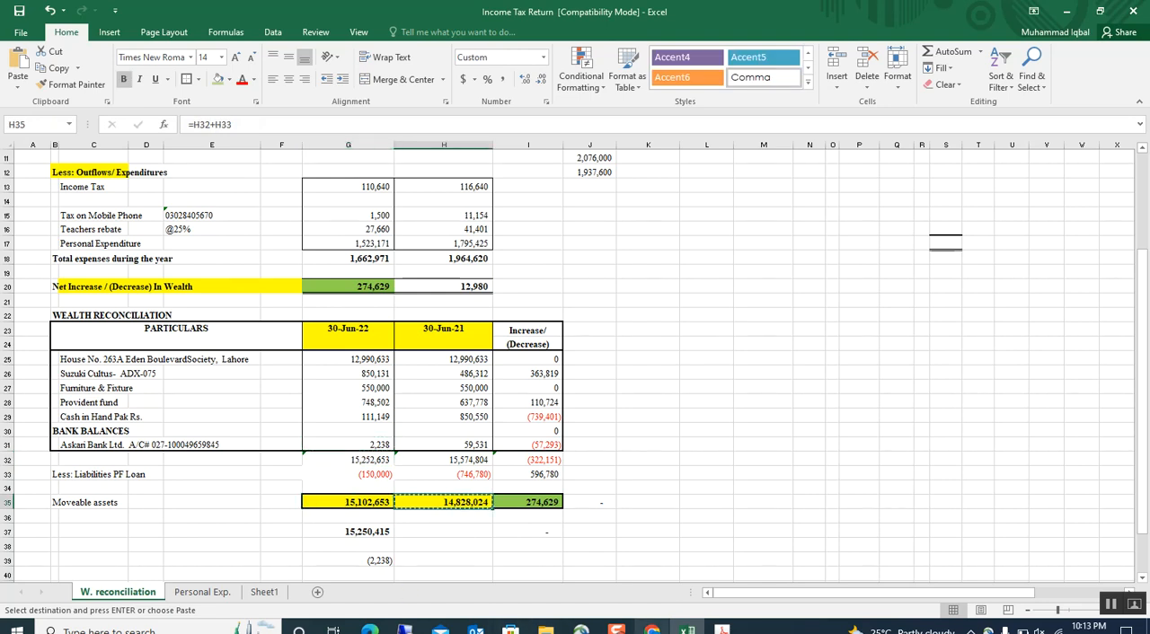
mouse_move(652, 628)
left_click(651, 566)
left_click(982, 266)
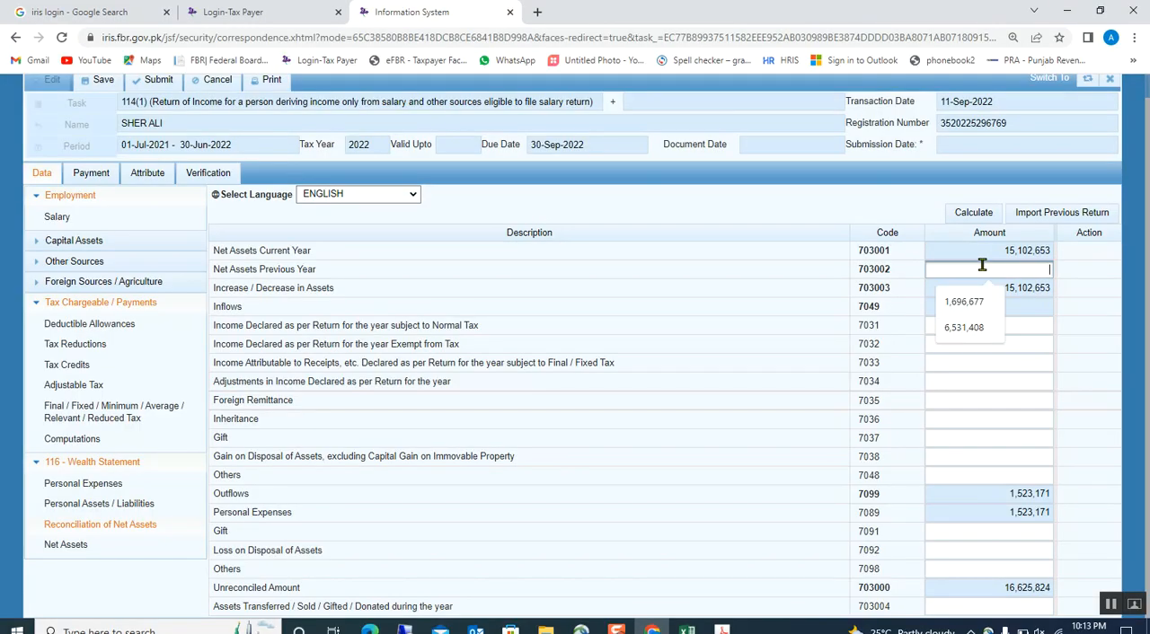
key("ctrl+v")
left_click(851, 308)
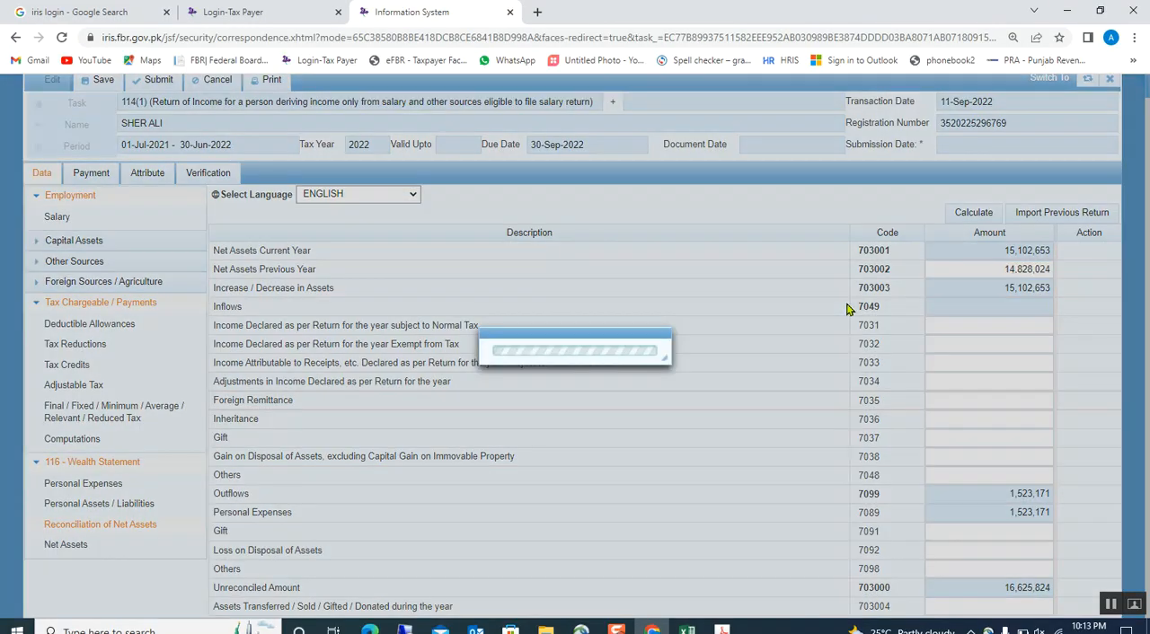
left_click(977, 216)
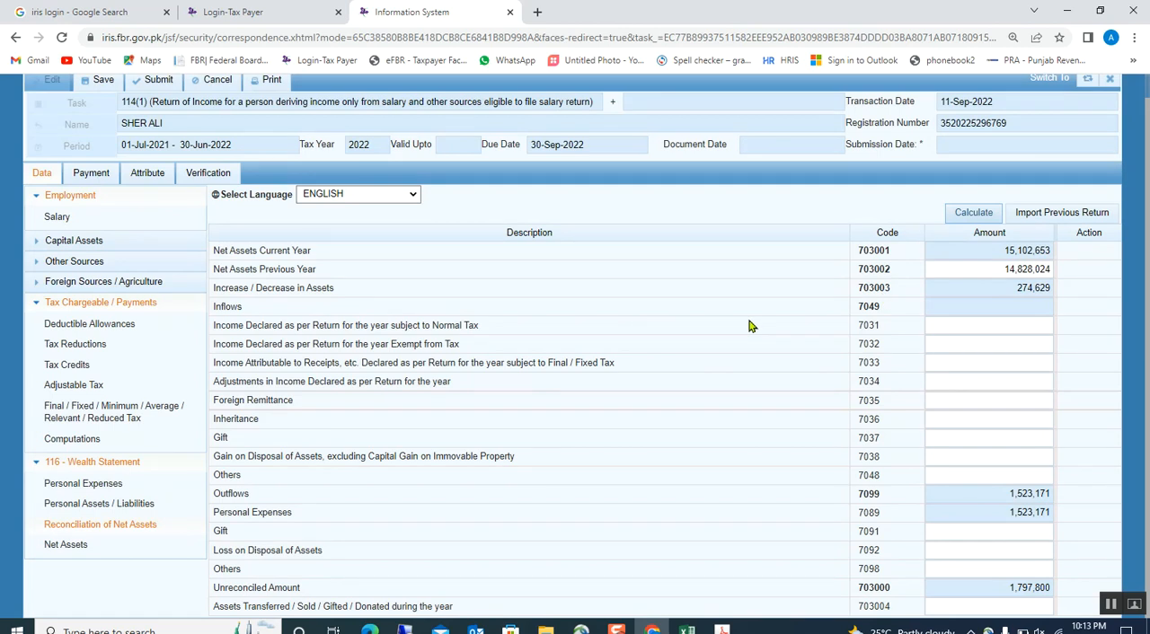
Compare the current, previous and Increase / Decrease net asset amounts in Iris with the Moveable assets row in Excel.
double_click(962, 288)
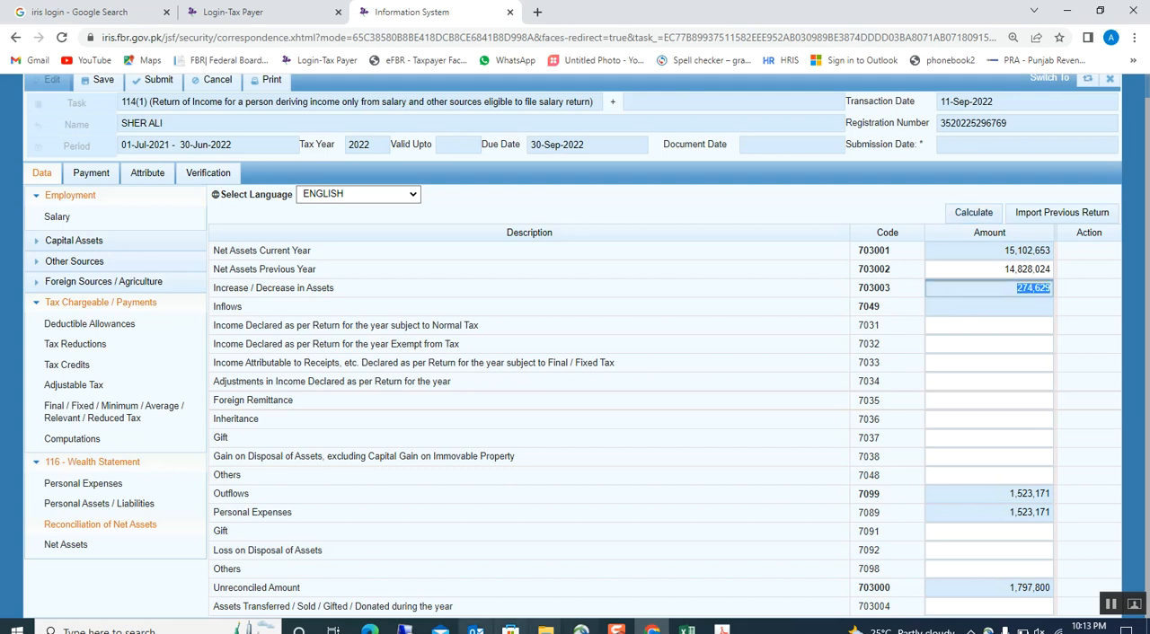
left_click(687, 630)
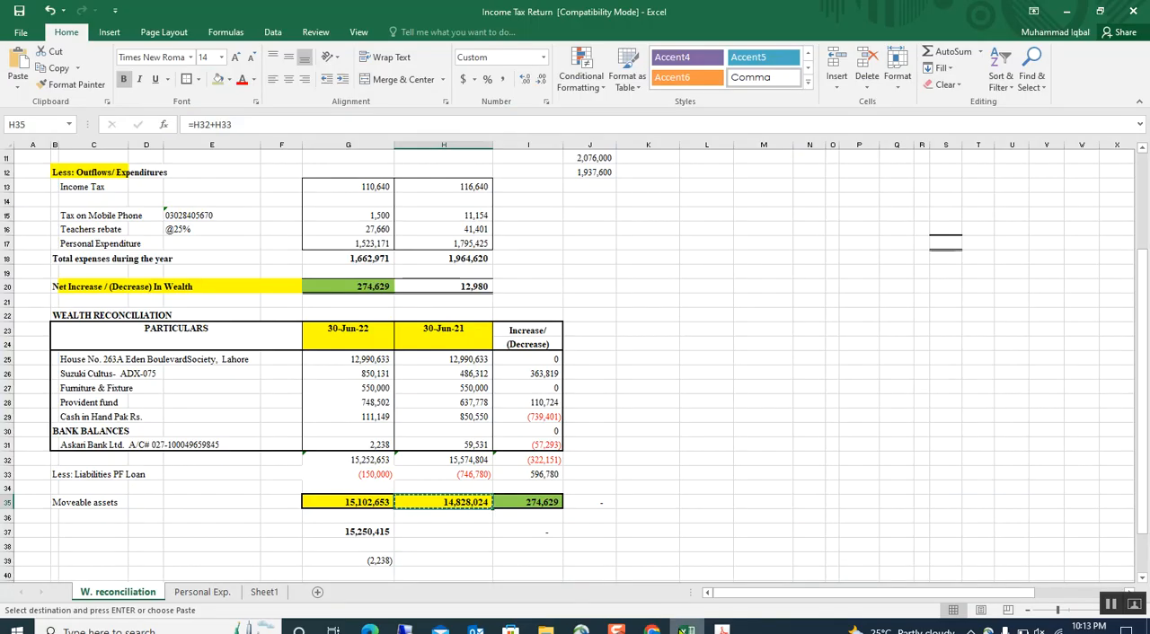
left_click(347, 502)
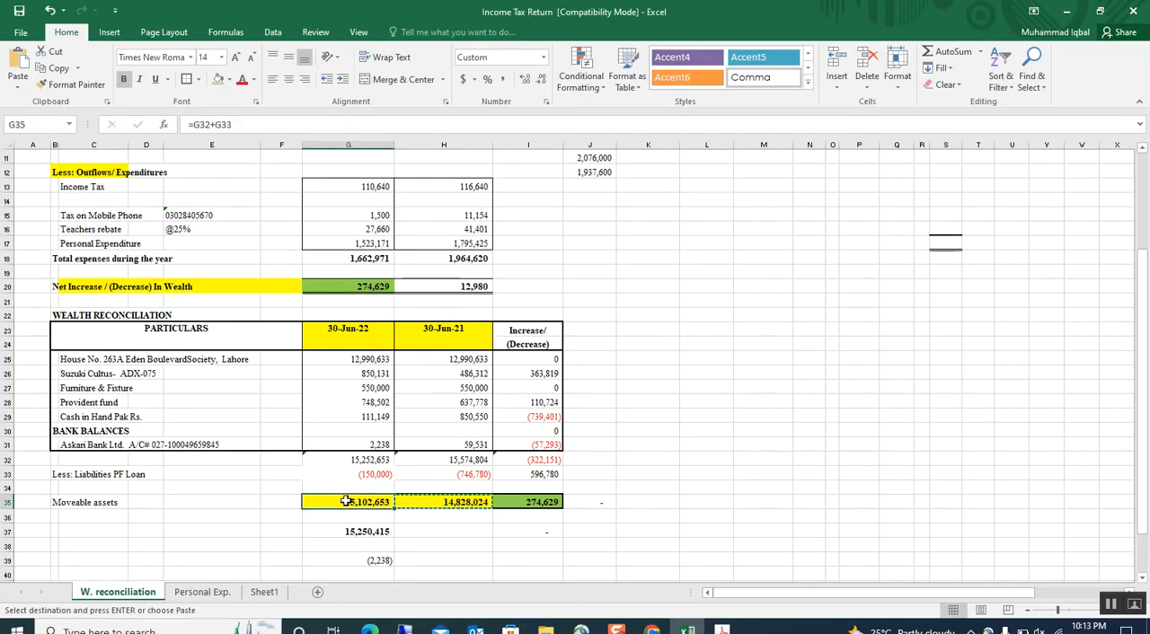
left_click(471, 503)
left_click(536, 512)
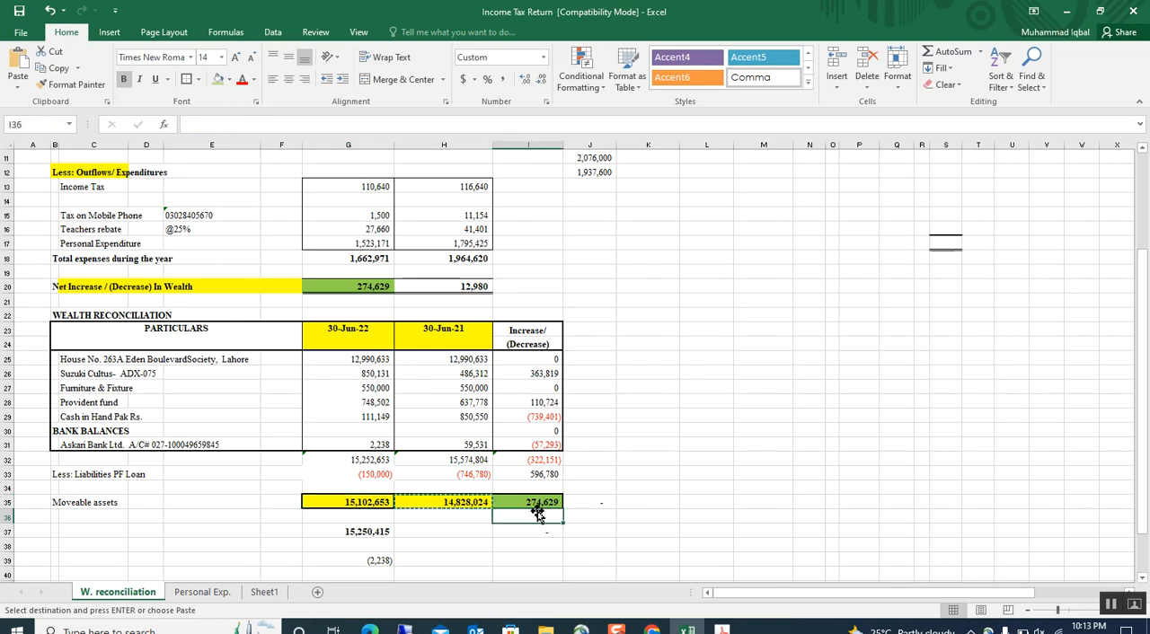
key("alt+Tab")
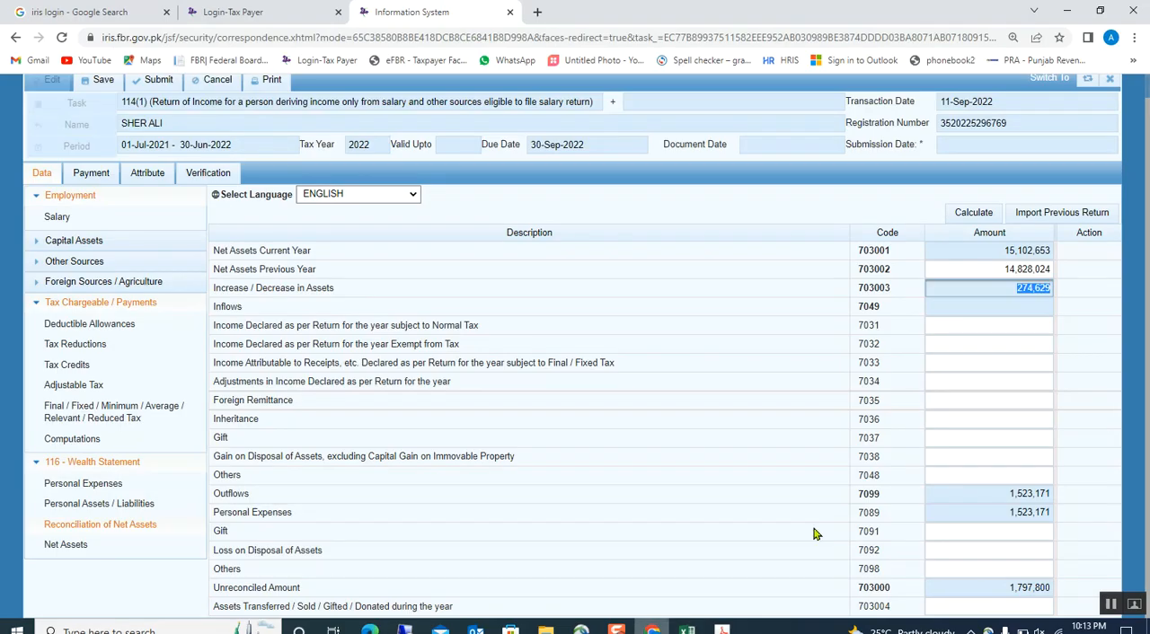
left_click(978, 250)
left_click(983, 269)
left_click(988, 290)
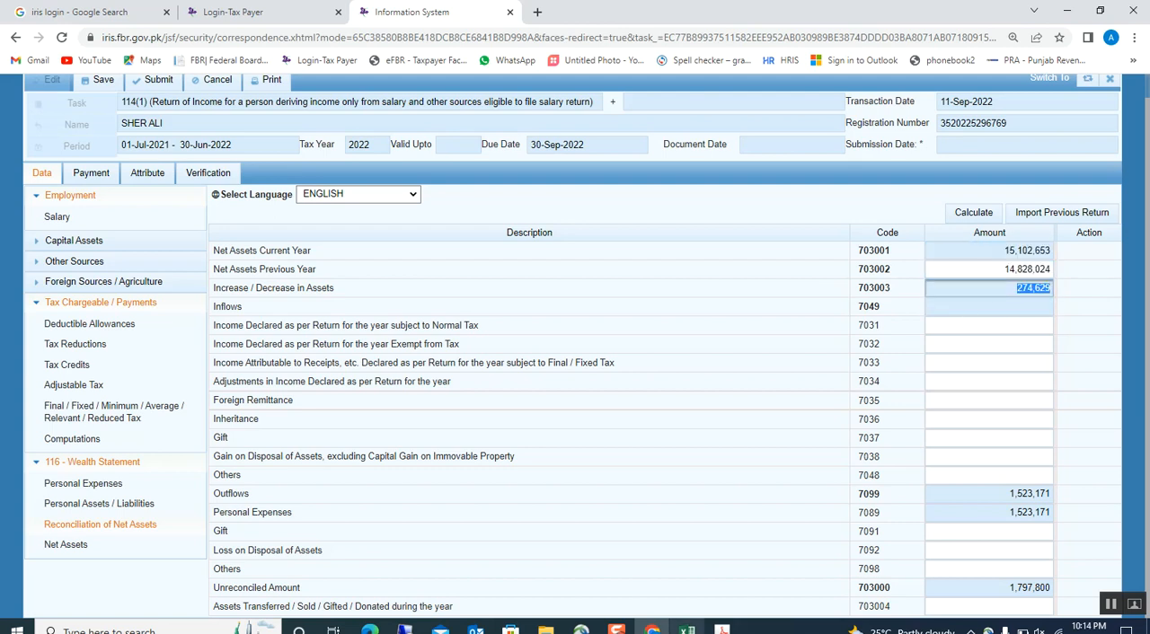
Review the income, expenditure and net wealth increase figures in Excel against the Moveable assets row for both years.
key("alt+Tab")
left_click(341, 502)
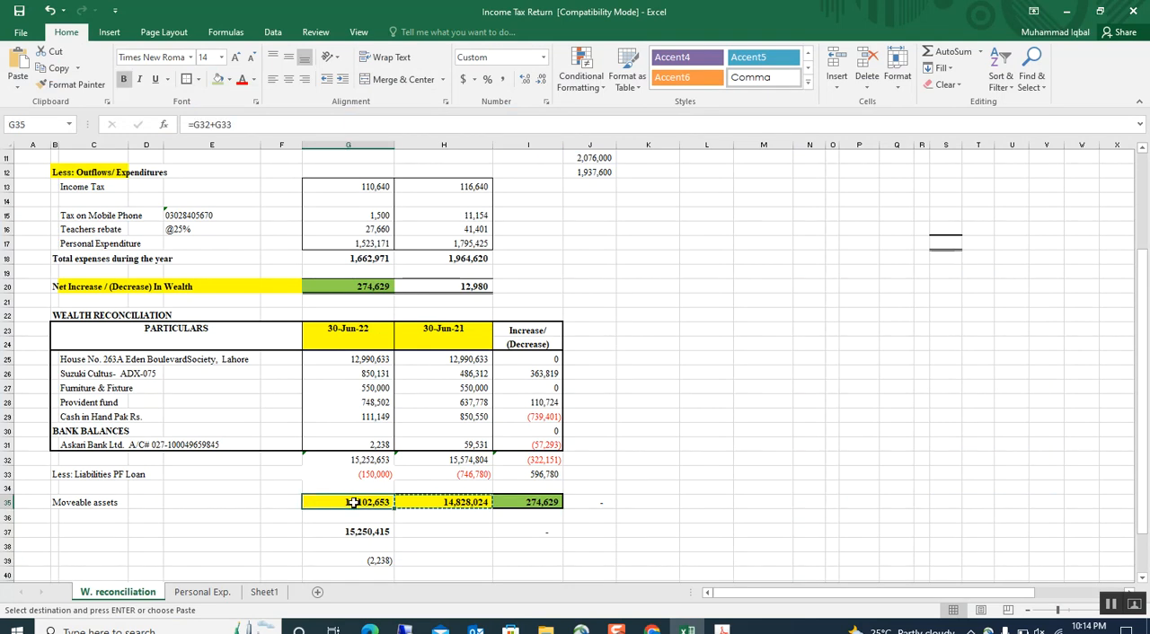
left_click(532, 490)
scroll(532, 490, "up", 3)
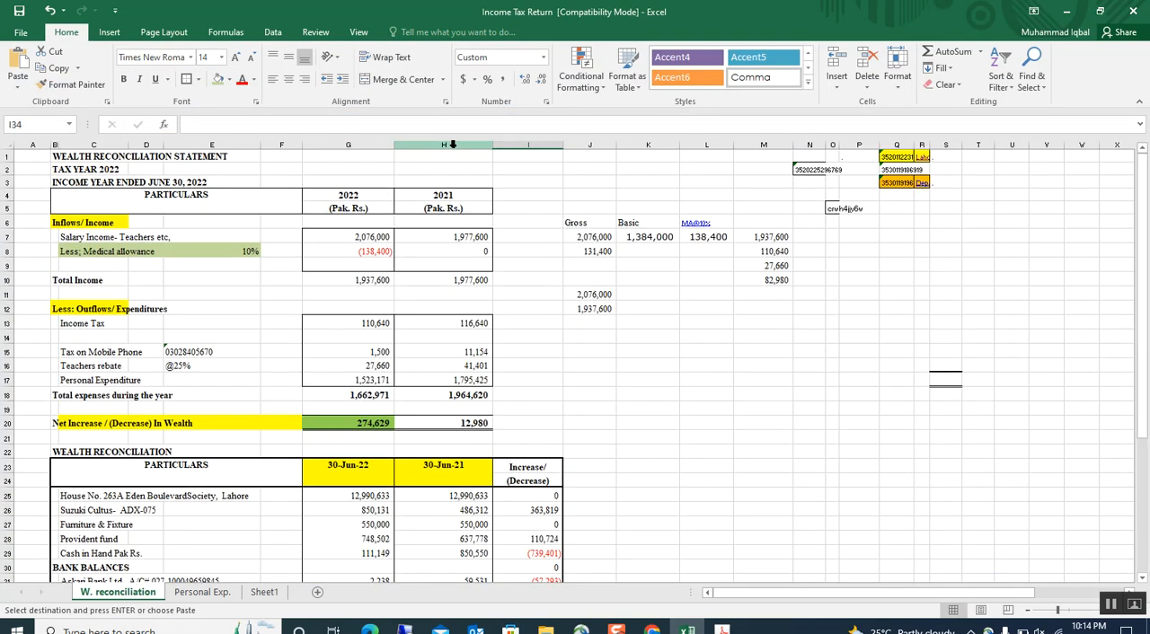
scroll(440, 454, "down", 3)
scroll(435, 440, "up", 3)
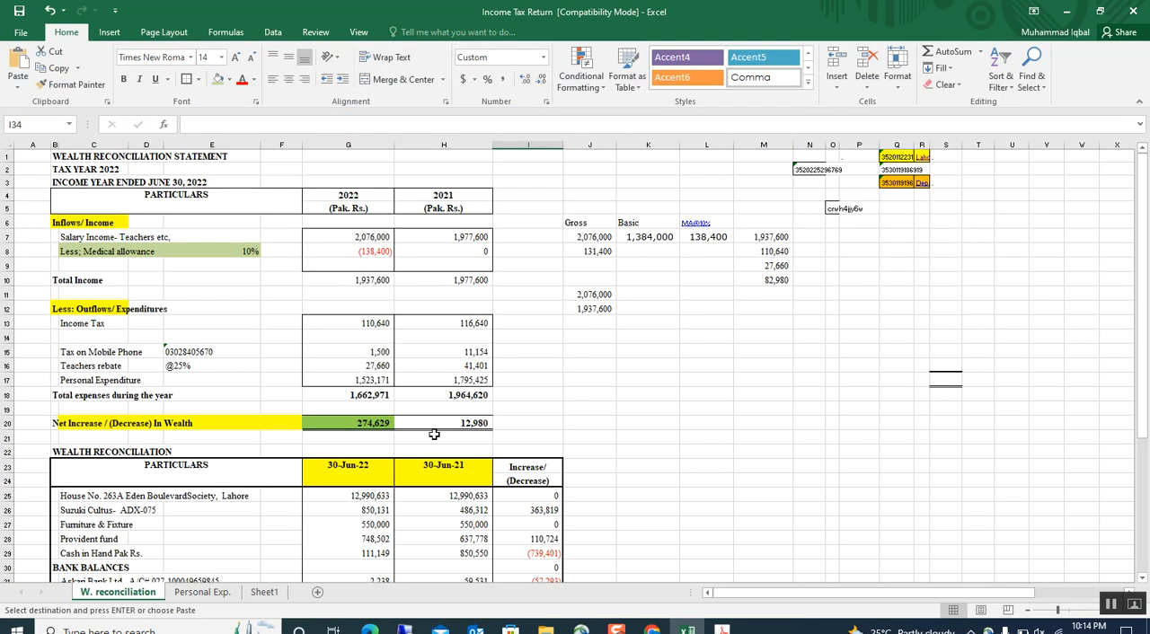
scroll(436, 544, "down", 2)
scroll(422, 404, "up", 2)
scroll(115, 272, "down", 2)
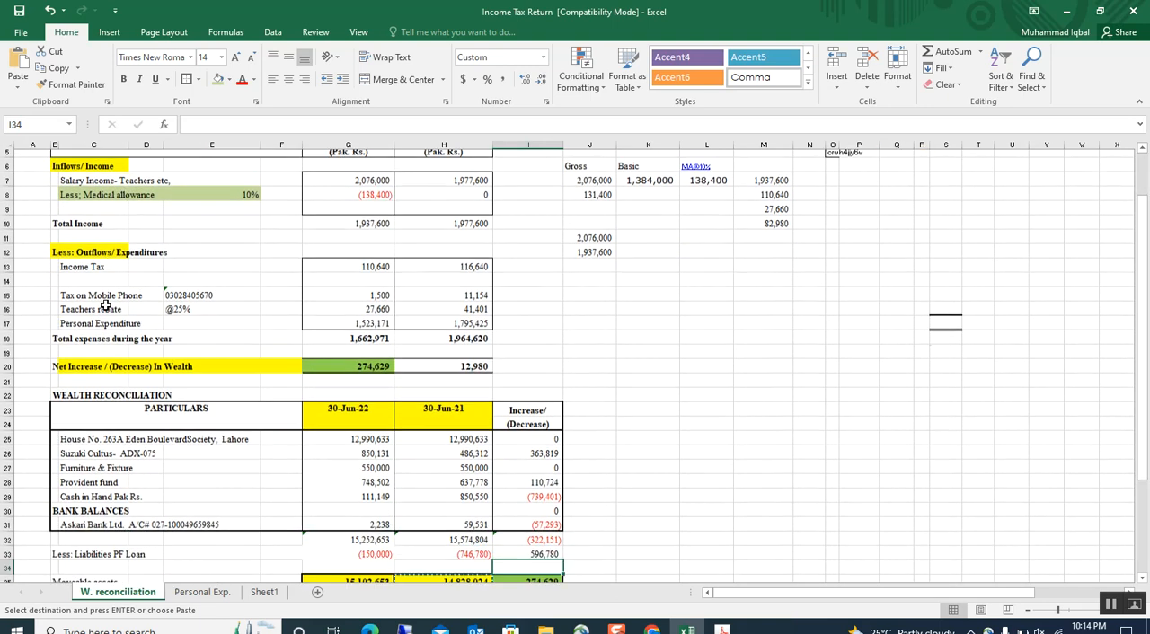
scroll(368, 189, "up", 2)
scroll(362, 209, "down", 2)
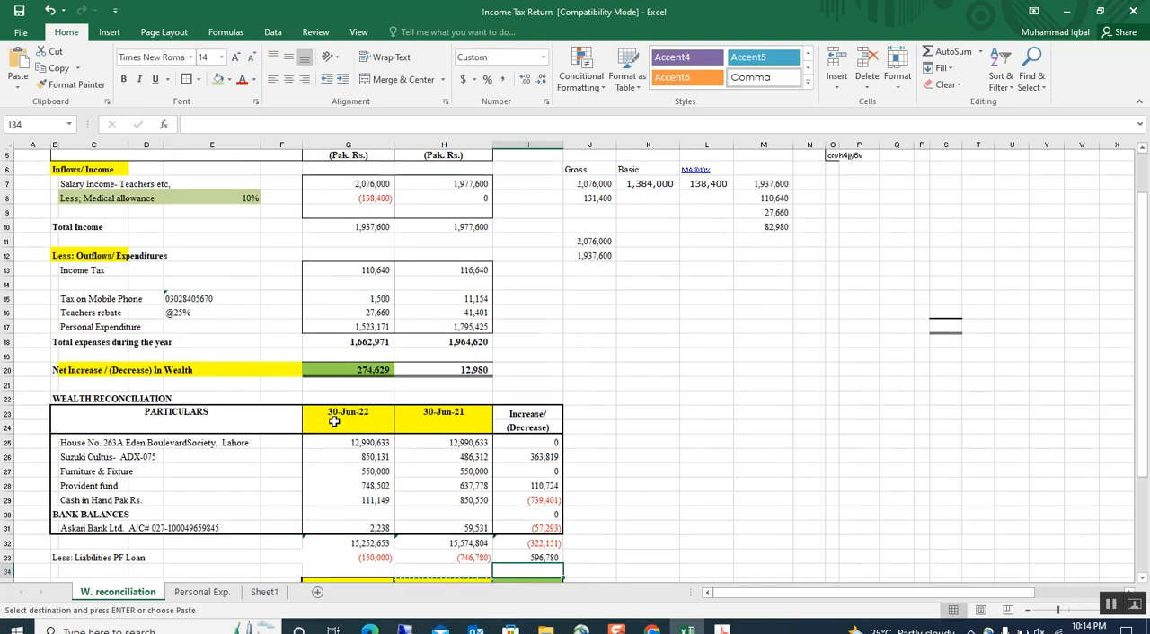
left_click(358, 559)
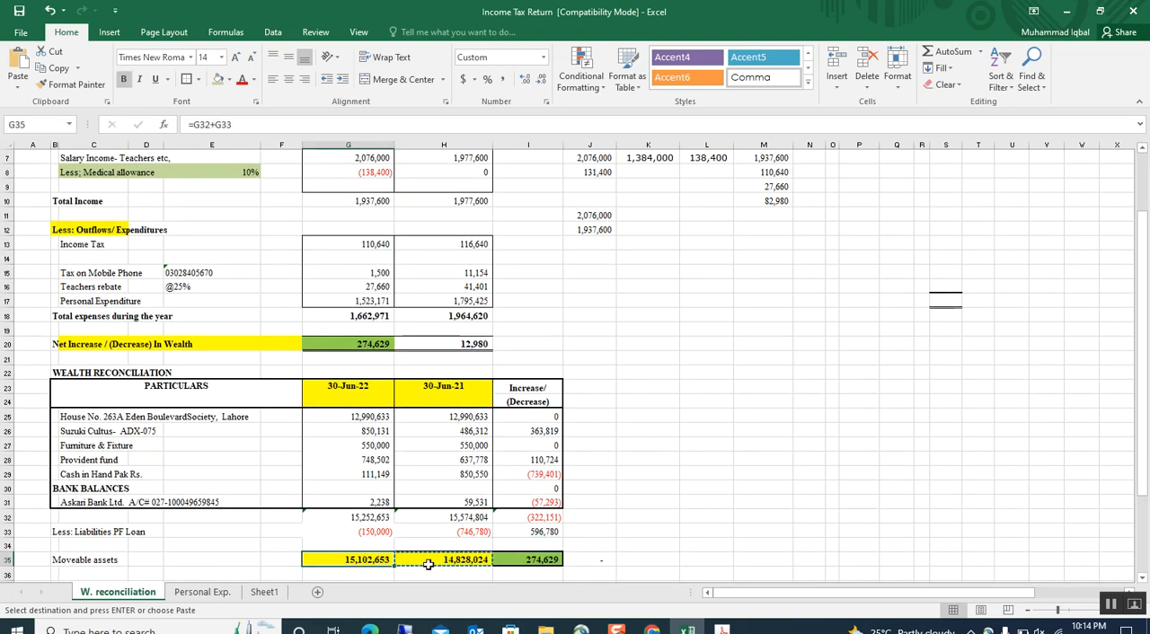
left_click(431, 558)
left_click(555, 559)
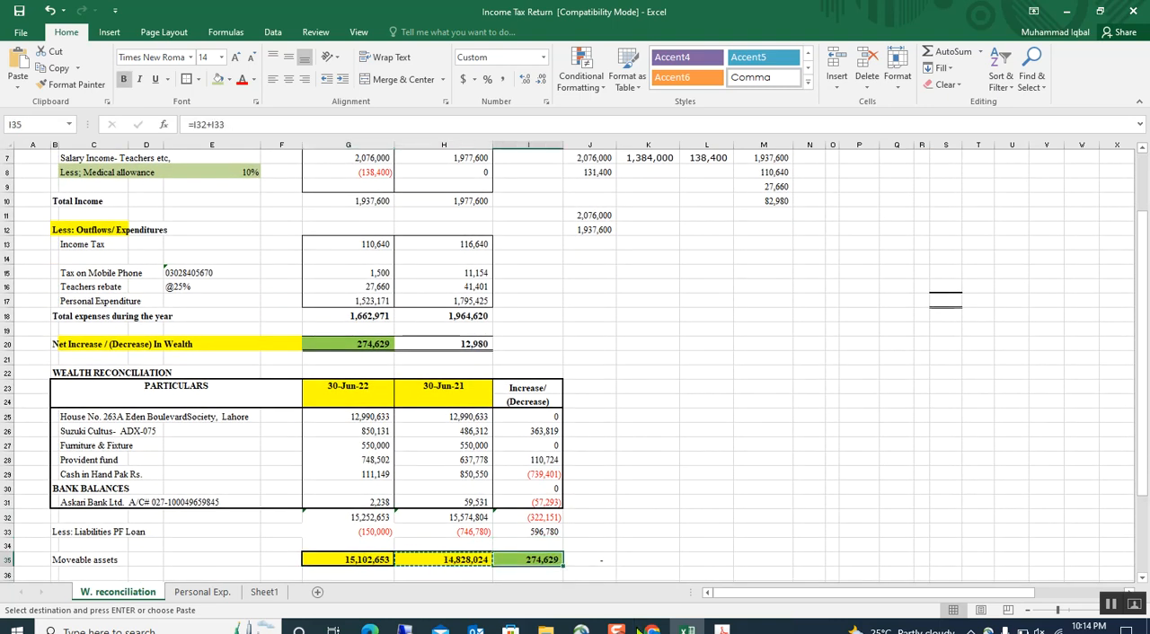
Copy Excel's 1,937,600 income after medical allowance into Iris as Income Declared subject to Normal Tax and calculate the reconciliation.
key("alt+Tab")
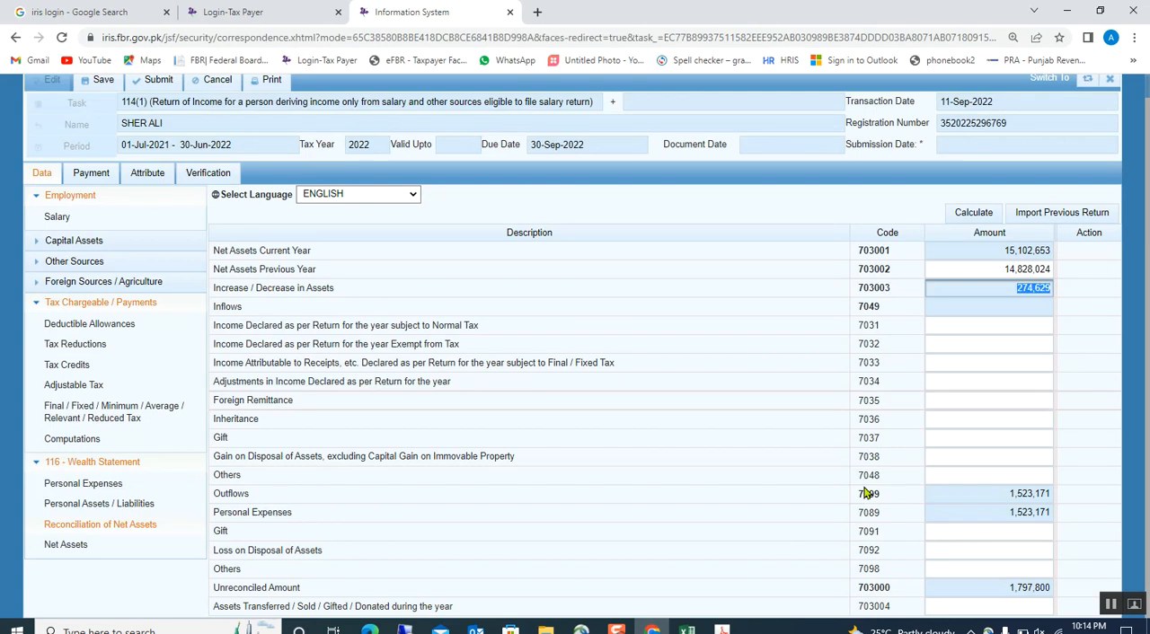
left_click(969, 327)
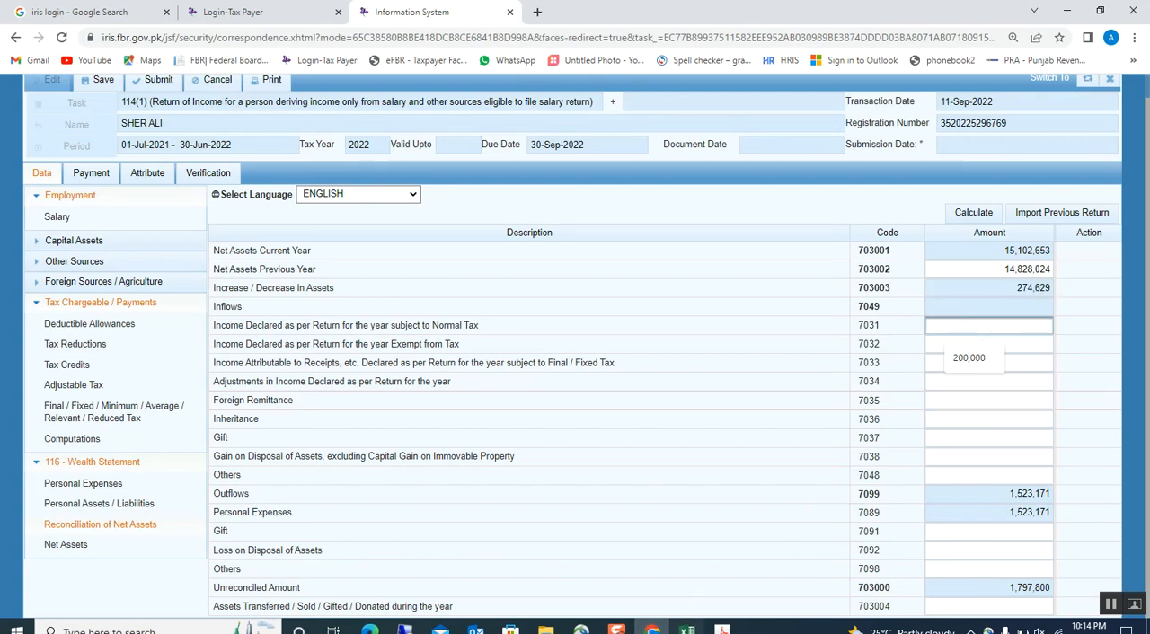
left_click(686, 629)
scroll(316, 412, "up", 2)
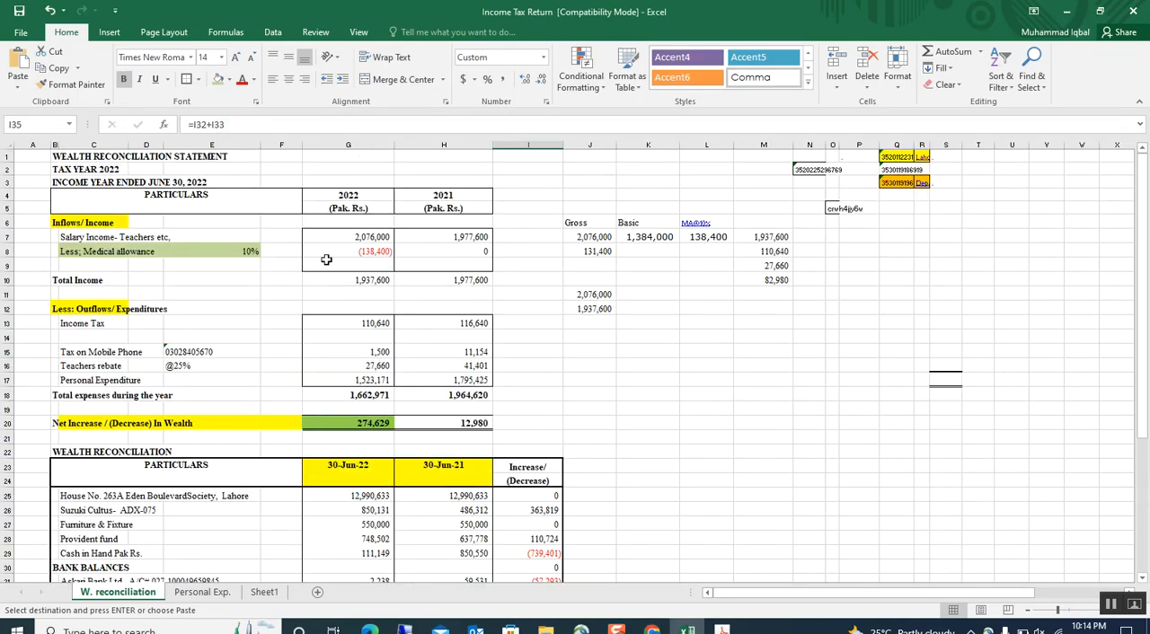
left_click(755, 239)
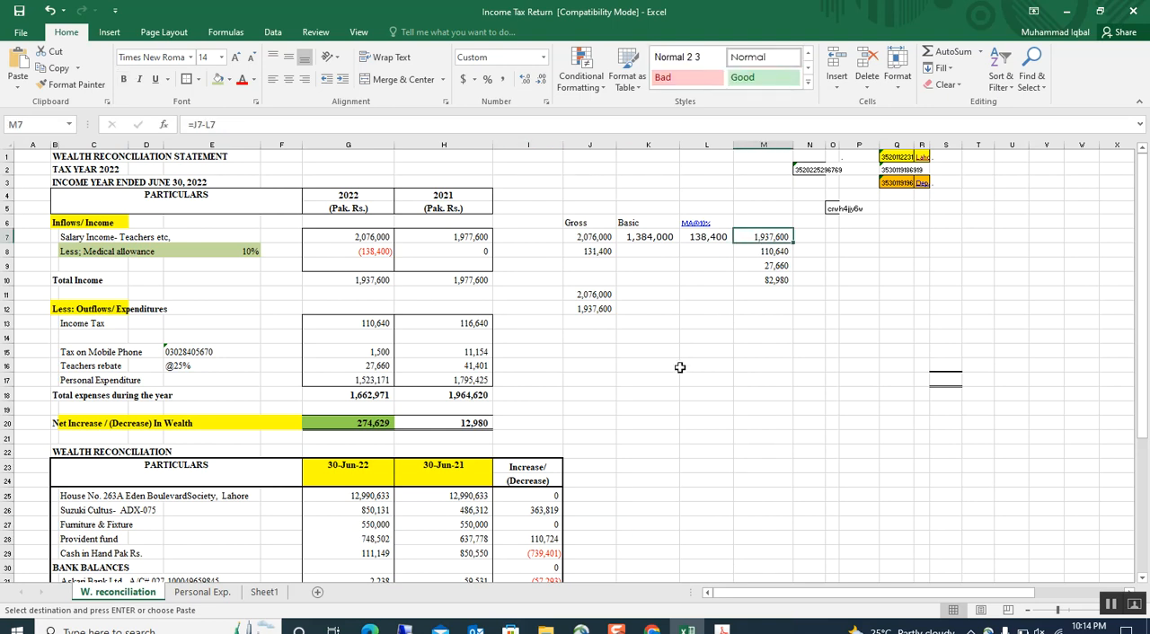
key("ctrl+c")
left_click(652, 628)
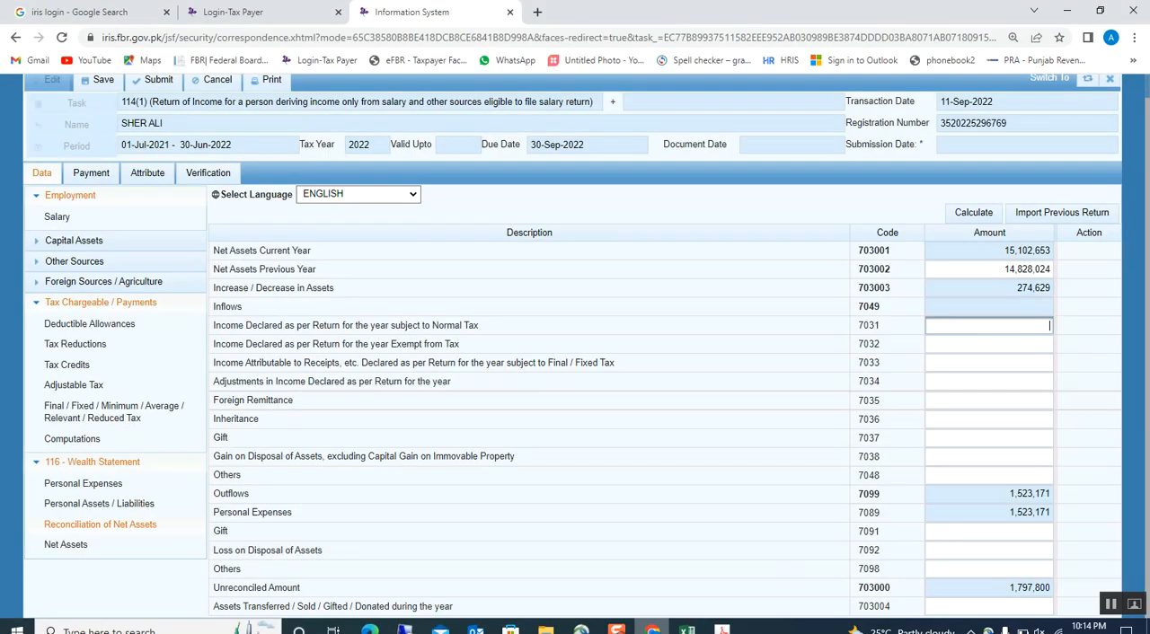
key("ctrl+v")
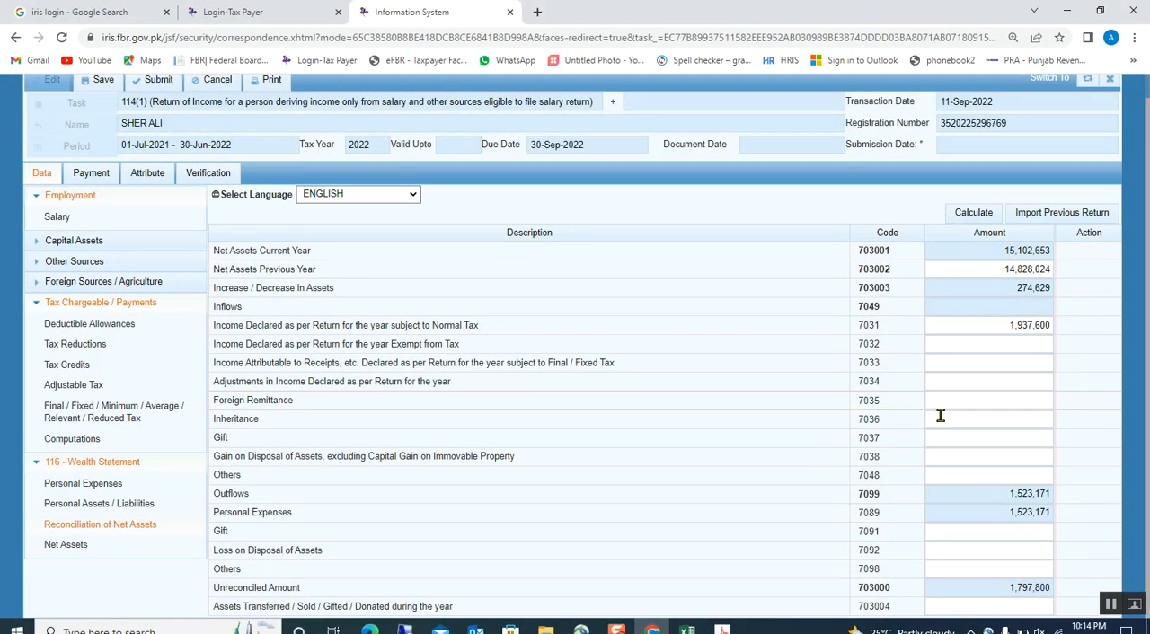
left_click(970, 216)
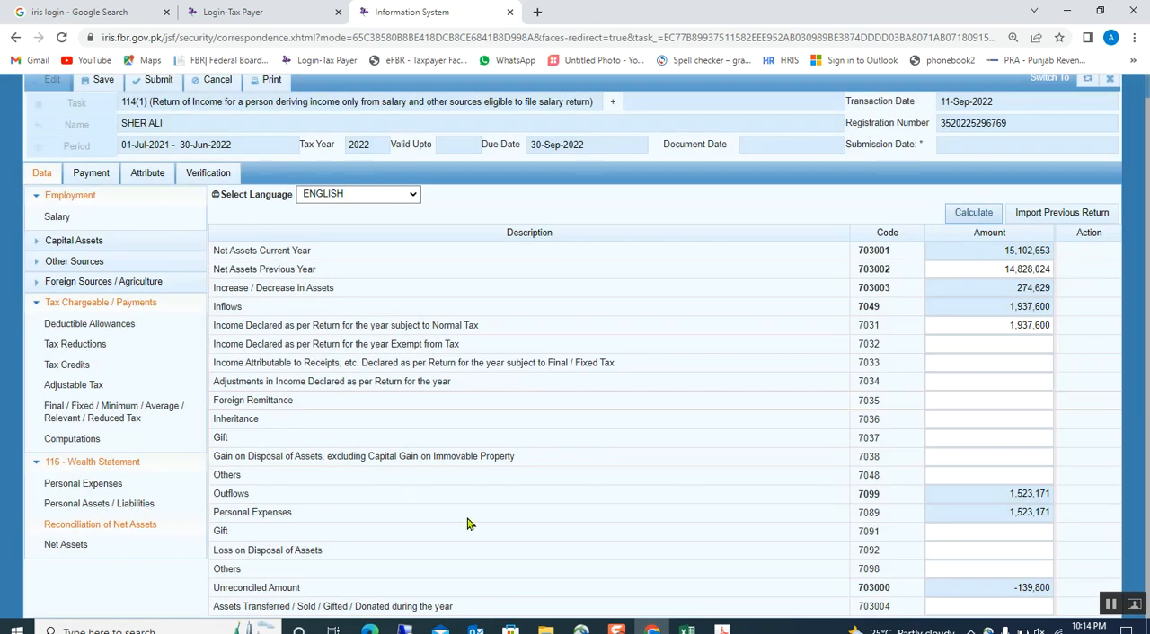
Enter 139,800 as Others under Outflows, recalculate the net assets reconciliation, and save the return.
left_click(1018, 550)
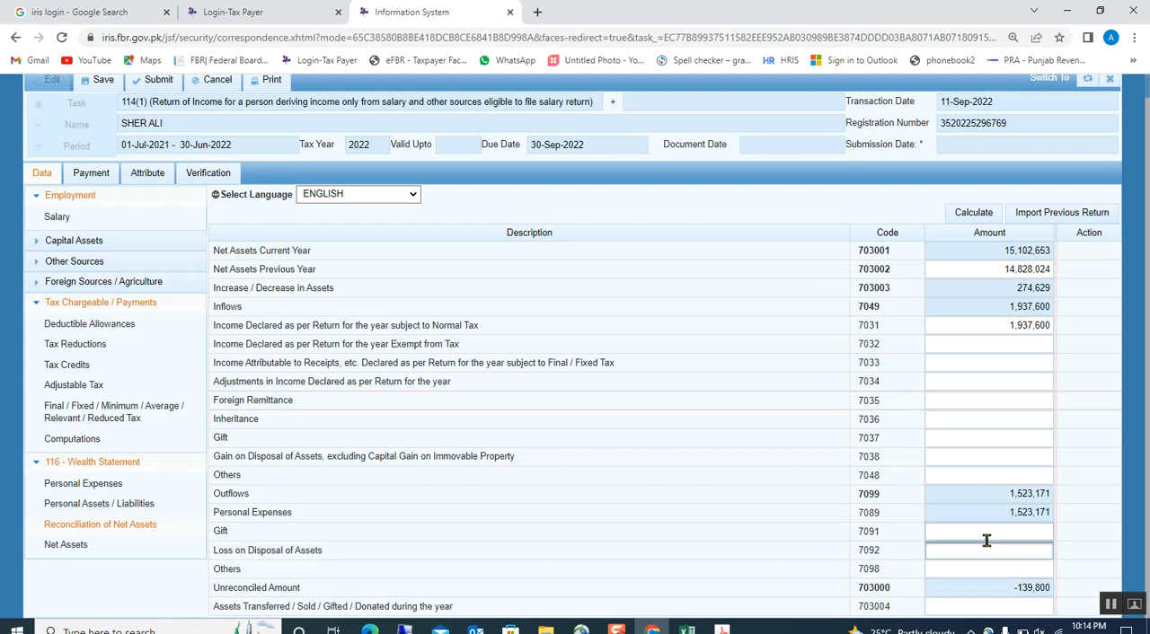
left_click(998, 568)
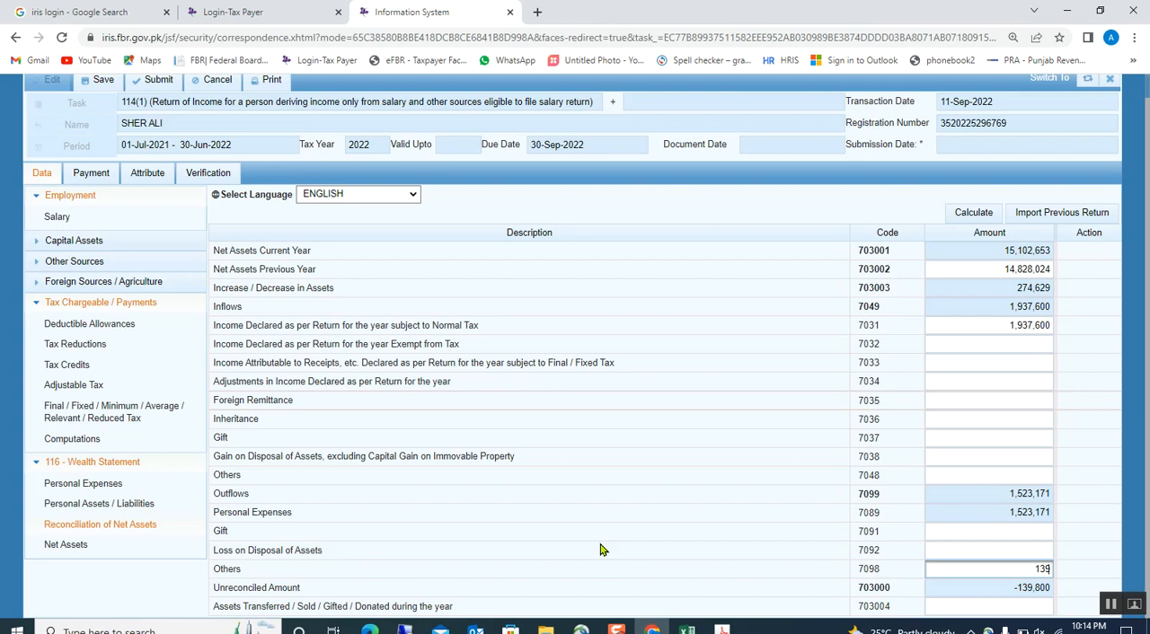
left_click(600, 467)
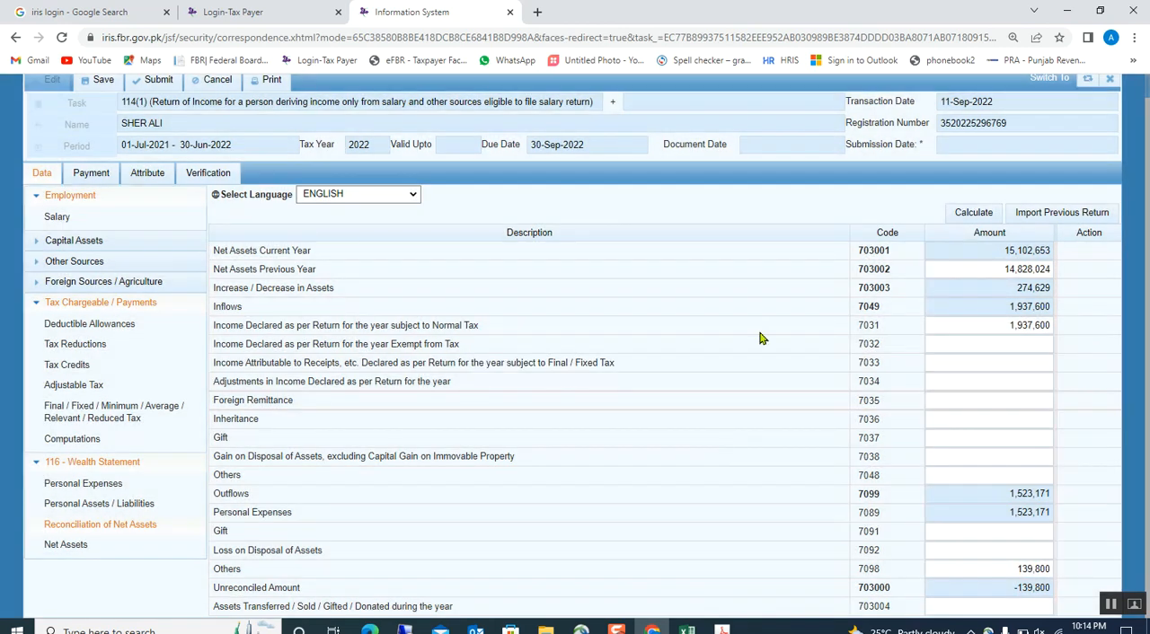
left_click(957, 216)
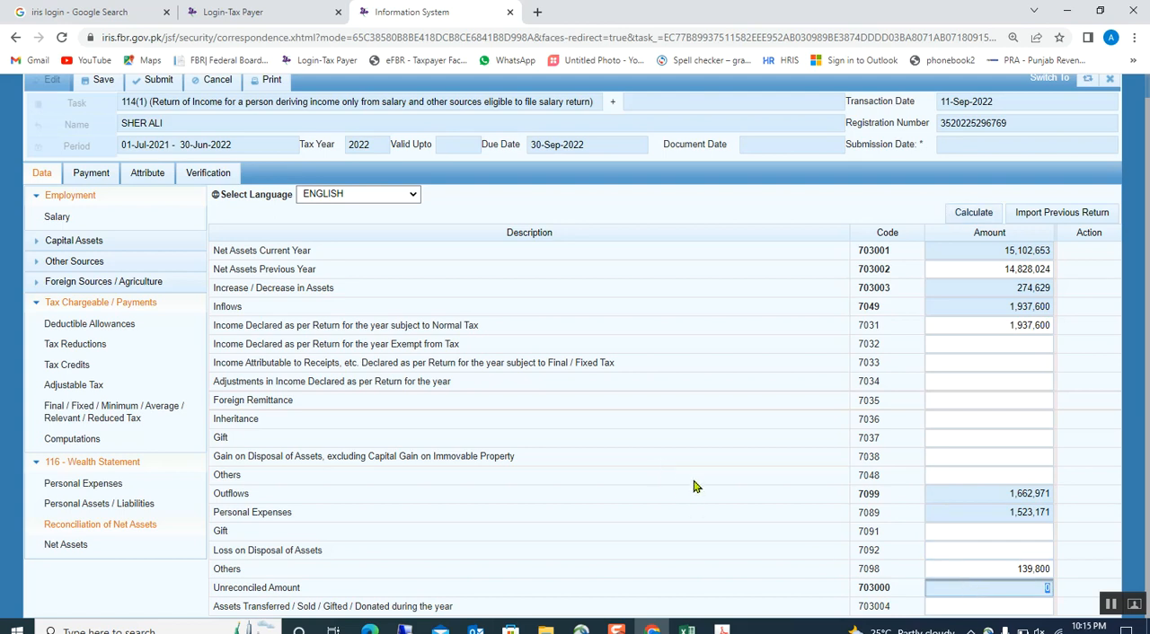
left_click(676, 418)
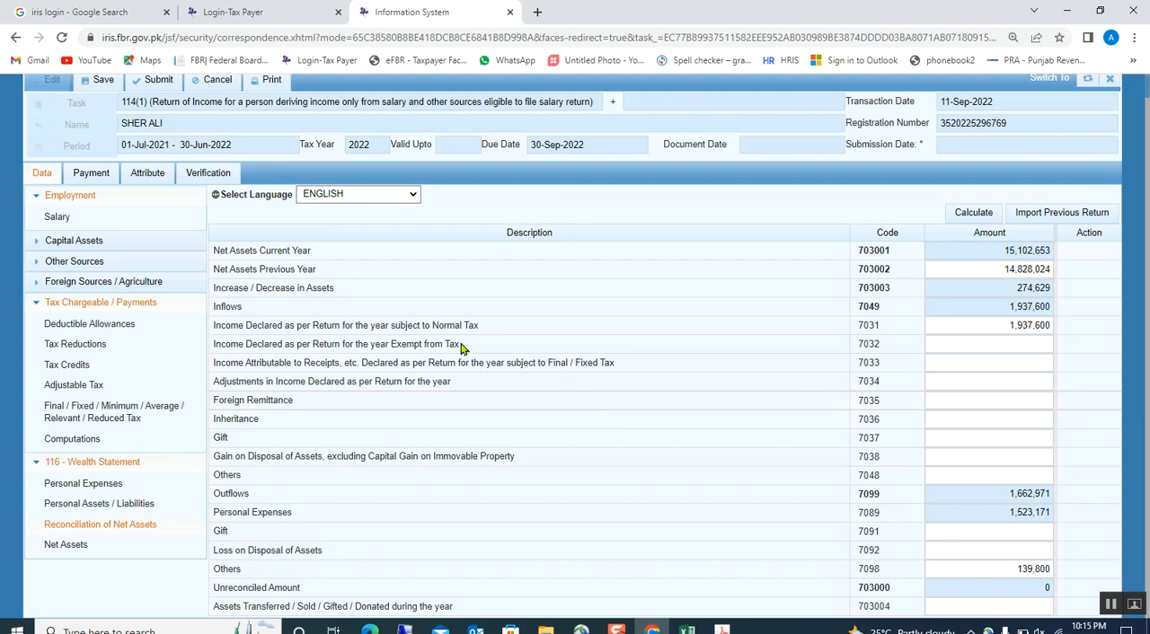
left_click(99, 80)
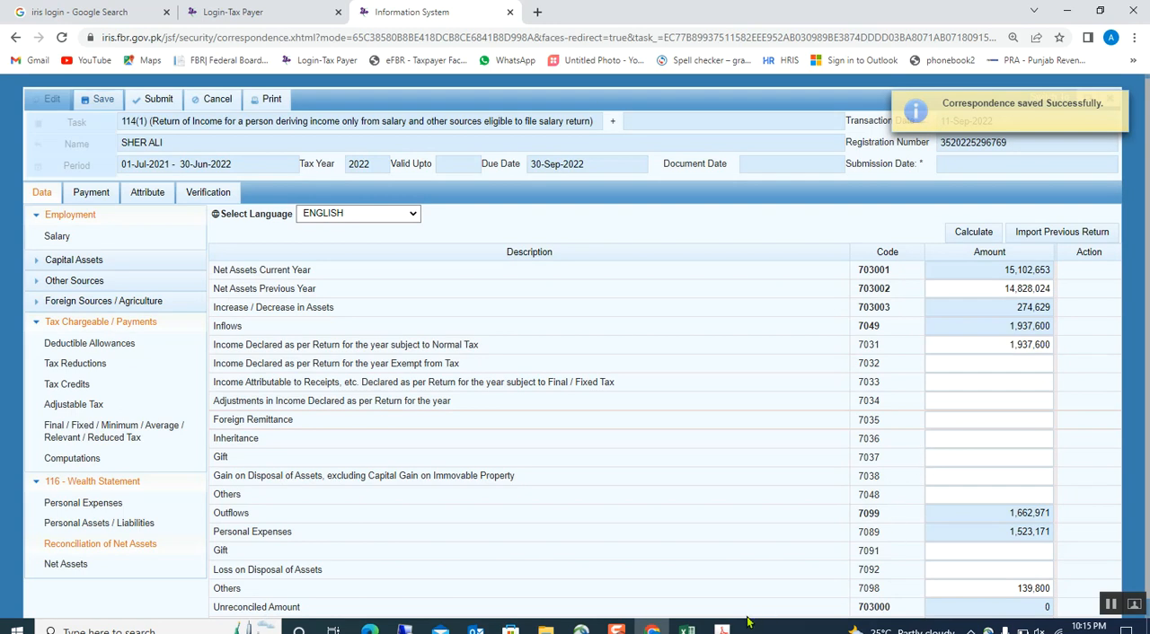
Enter and verify the declaration PIN in the return's Verification section without updating the saved browser password, and request submission of the return.
left_click(687, 629)
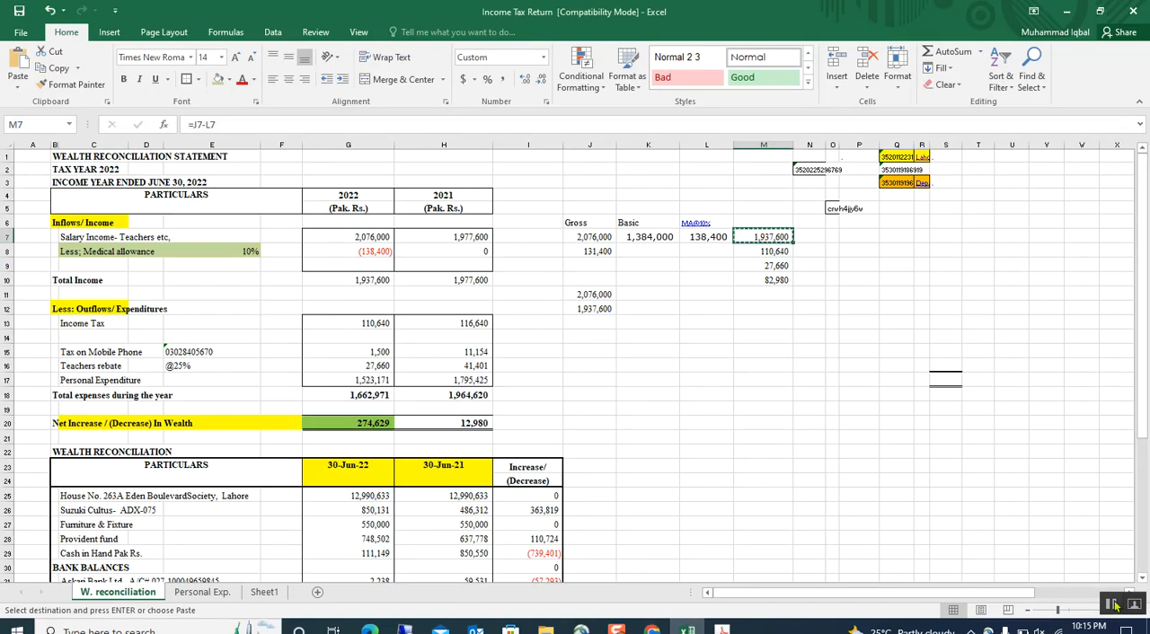
left_click(1117, 608)
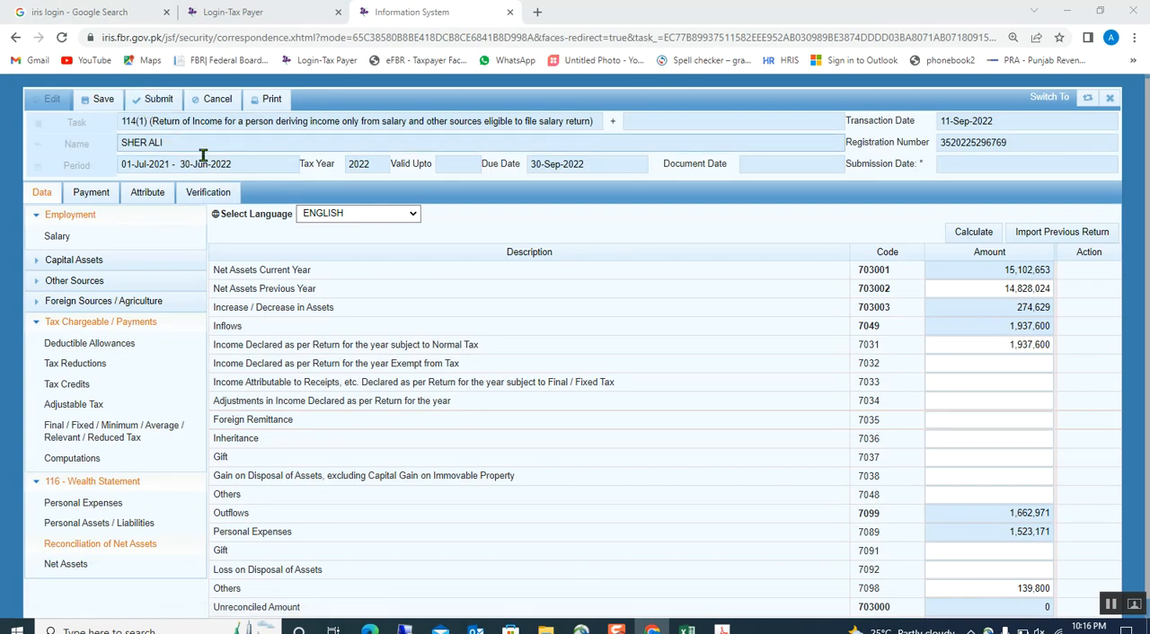
left_click(209, 192)
left_click(110, 278)
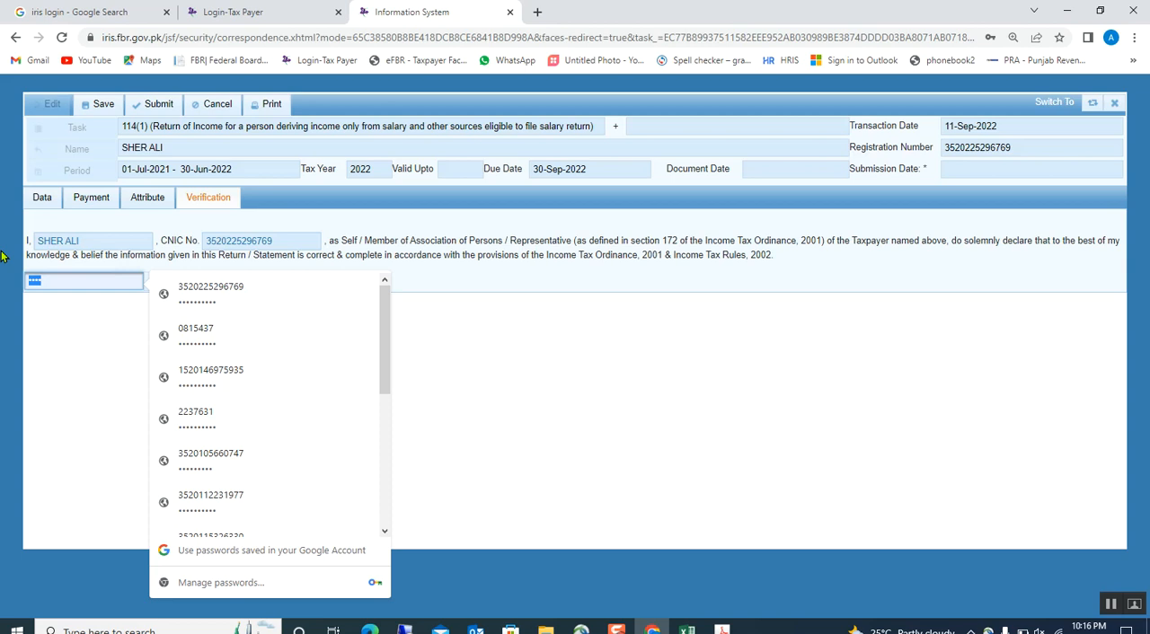
left_click(45, 278)
left_click(172, 293)
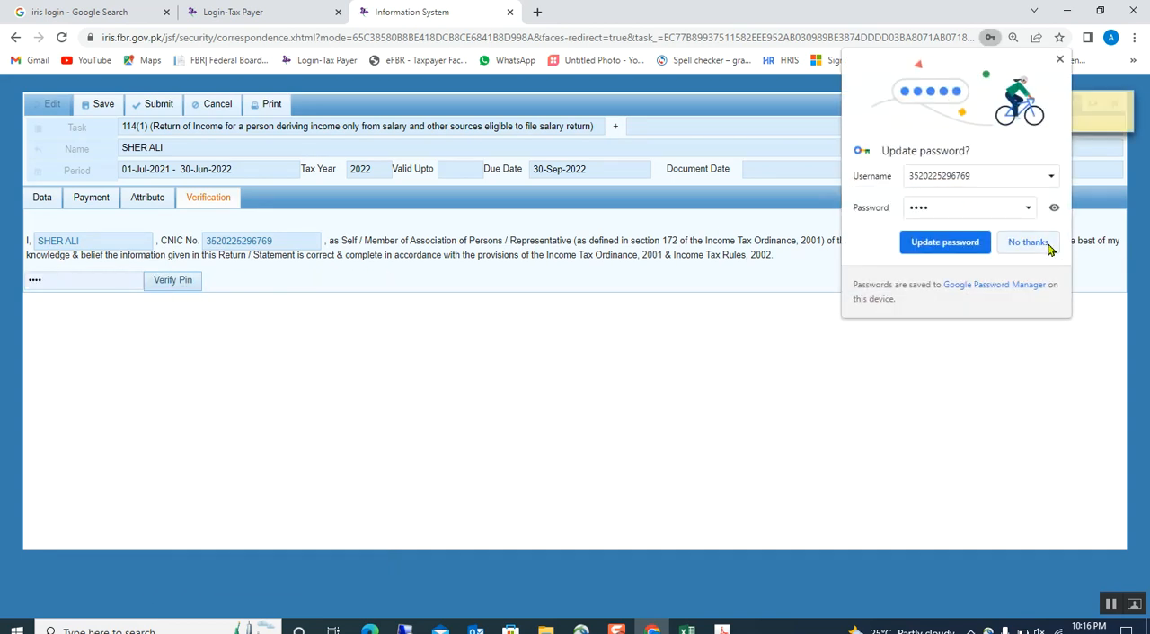
left_click(1028, 243)
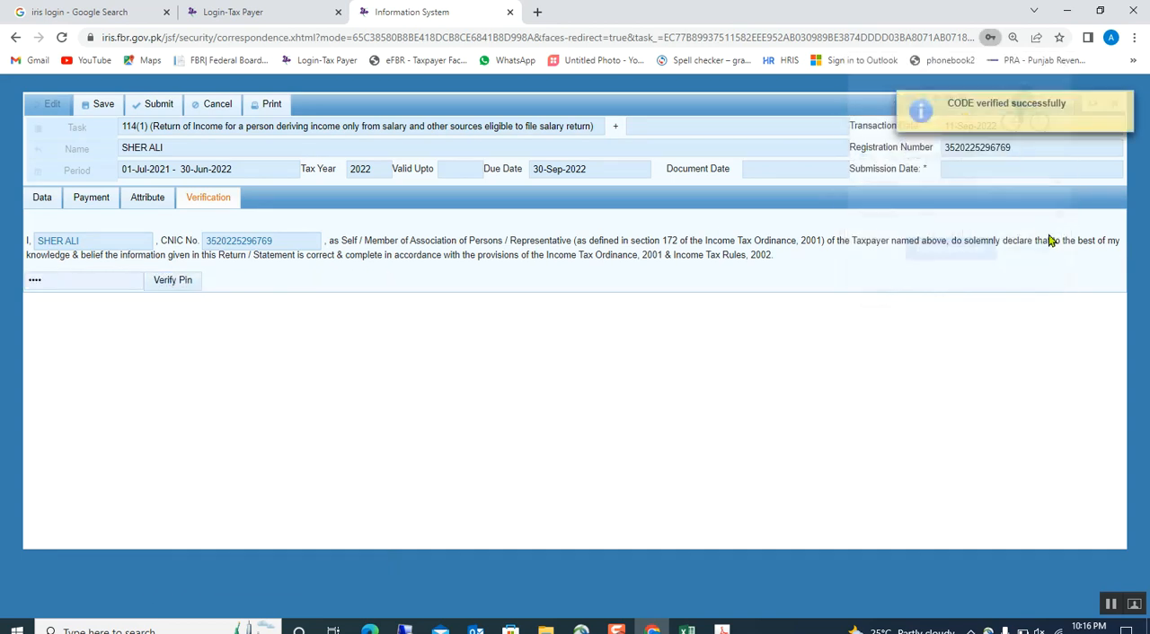
left_click(149, 109)
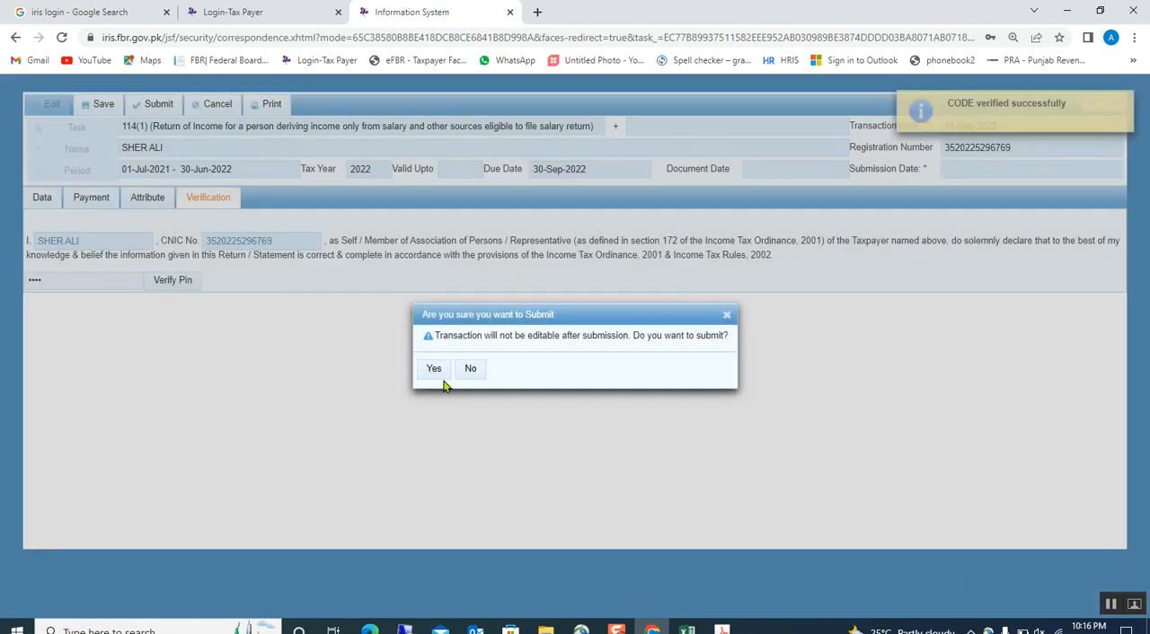
Switch to Excel and review the wealth reconciliation statement's income, expenditure and asset figures for 2022 and 2021.
left_click(687, 628)
left_click(611, 575)
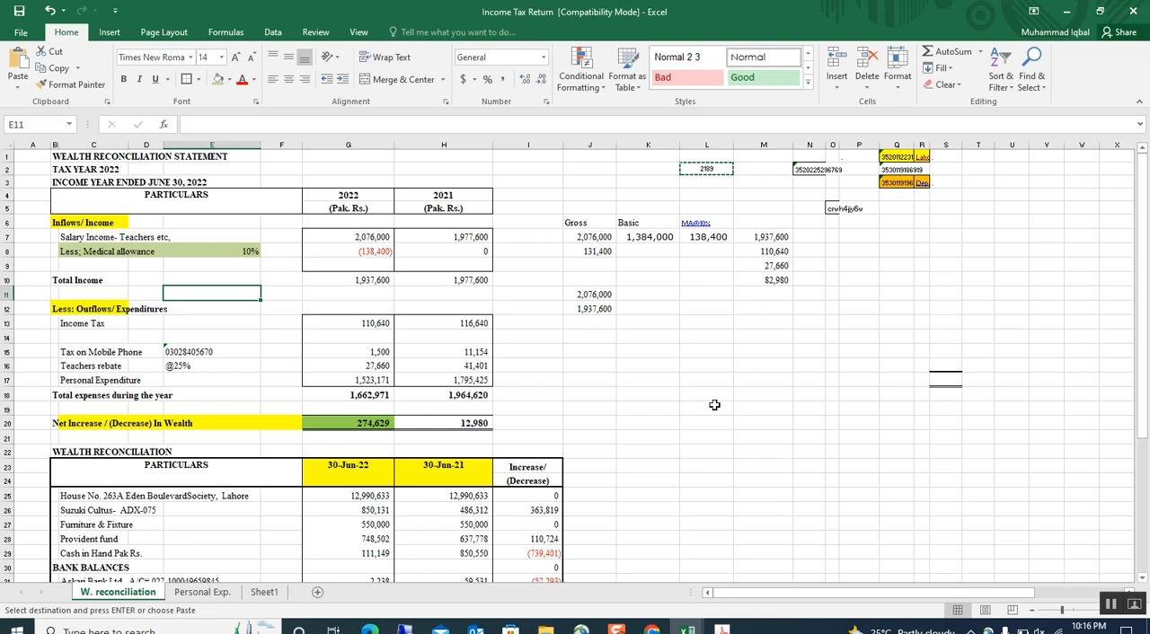
left_click_drag(809, 237, 1035, 158)
left_click(462, 397)
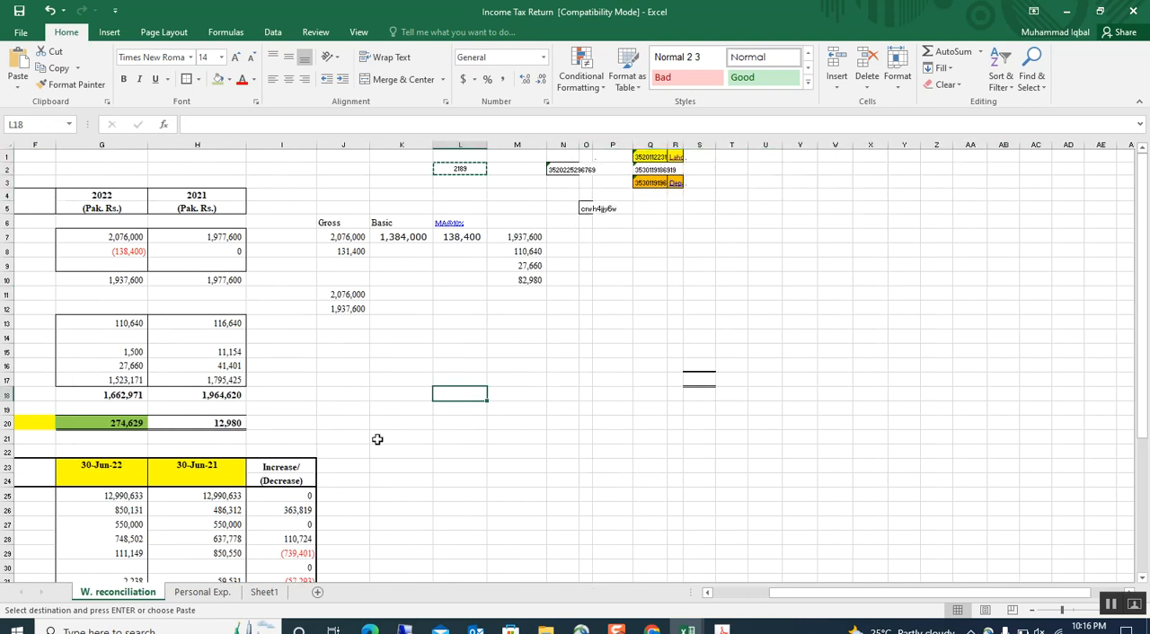
scroll(487, 507, "up", 1, "ctrl")
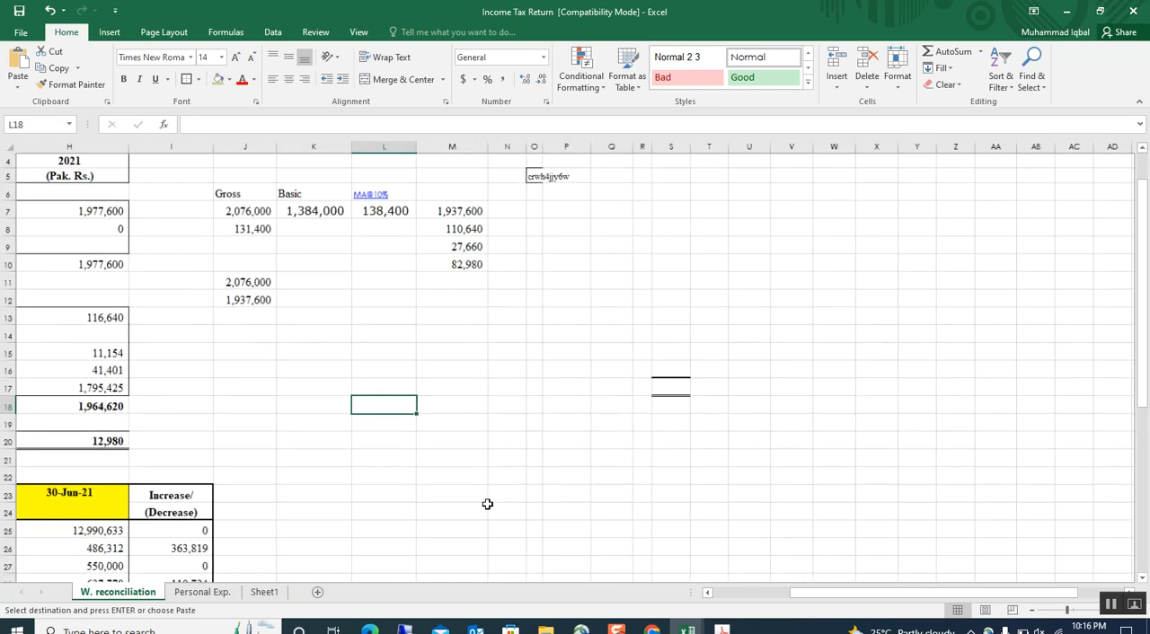
left_click_drag(831, 593, 573, 585)
scroll(394, 437, "down", 2)
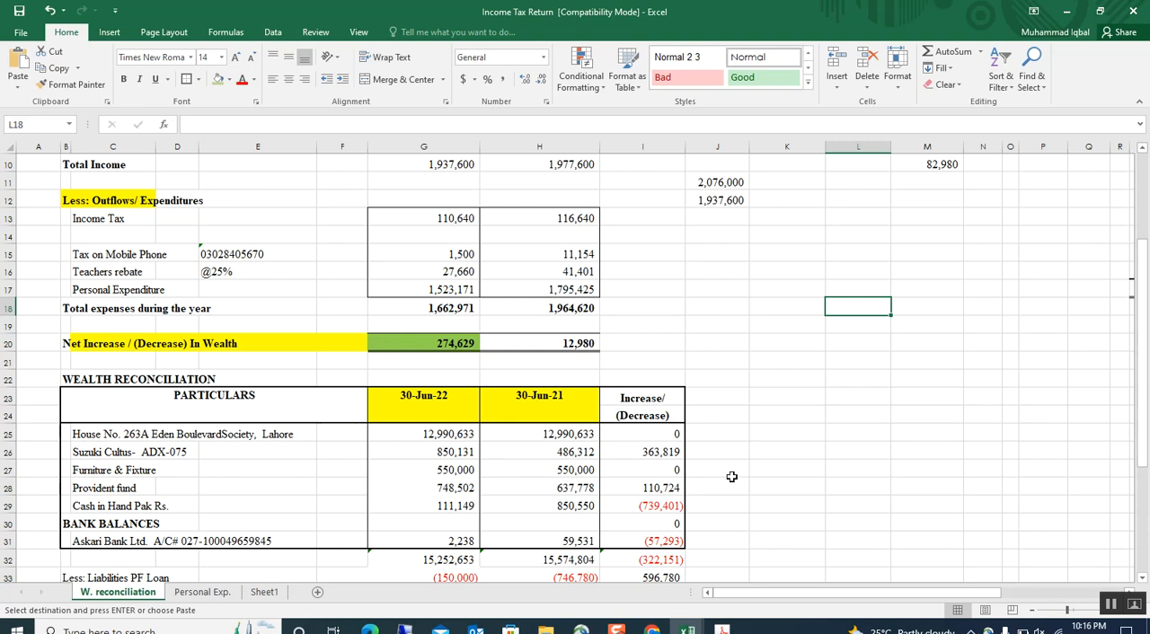
scroll(732, 476, "up", 3)
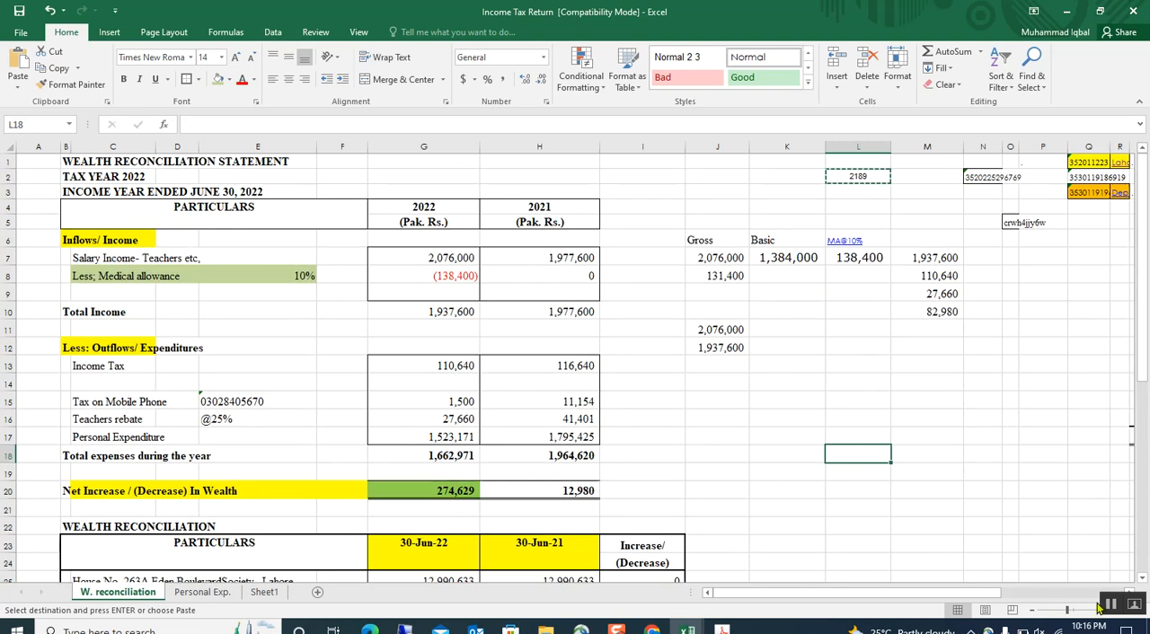